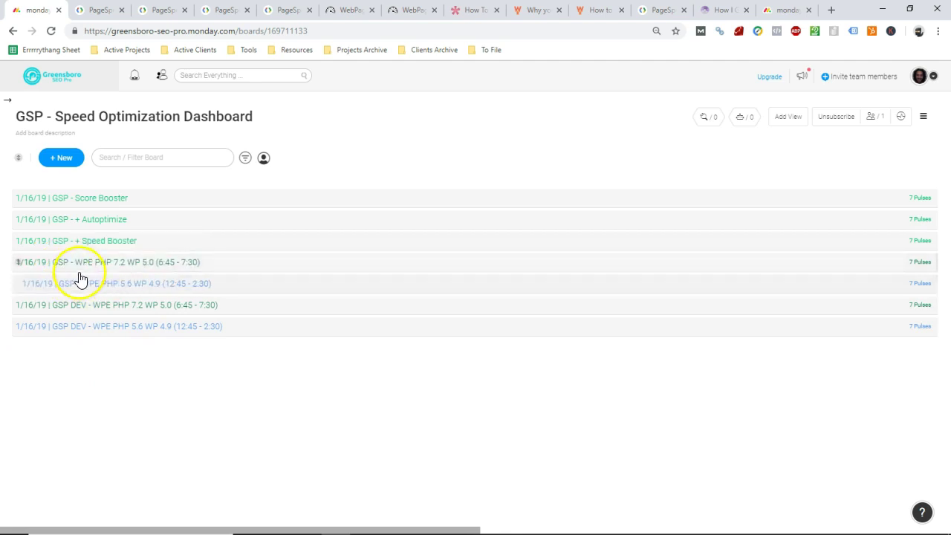
# - Filter the board to the four WPE groups: GSP and GSP DEV, each with PHP 7.2 WP 5.0 and PHP 5.6 WP 4.9
pyautogui.click(244, 160)
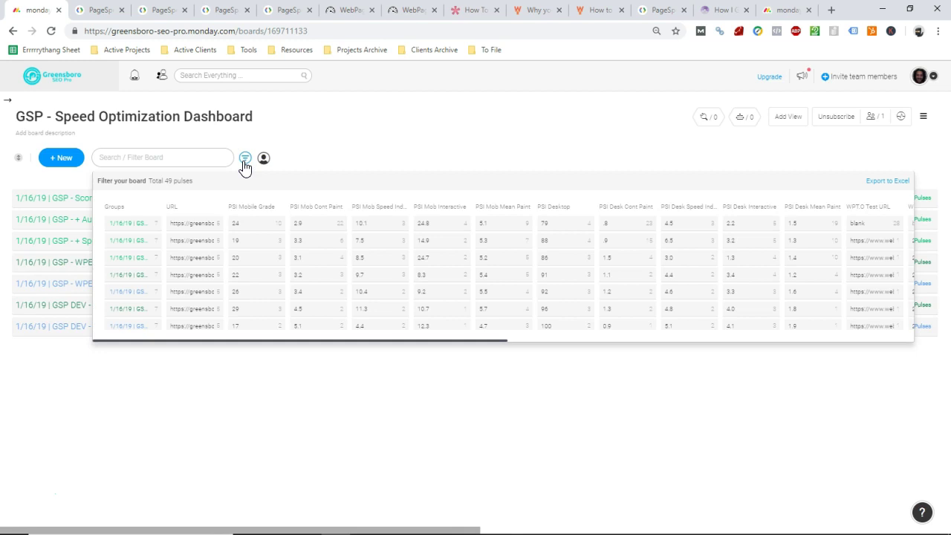
pyautogui.click(123, 280)
pyautogui.click(124, 281)
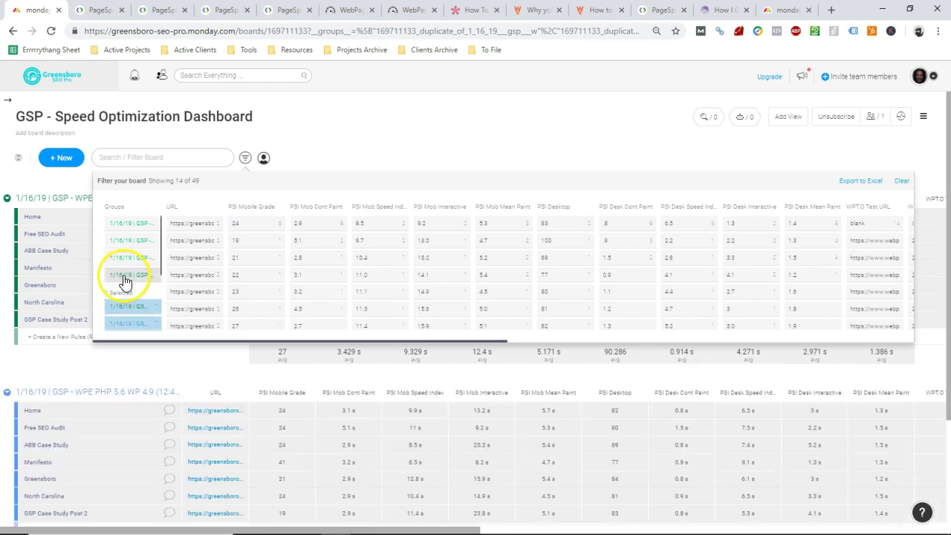
pyautogui.click(127, 273)
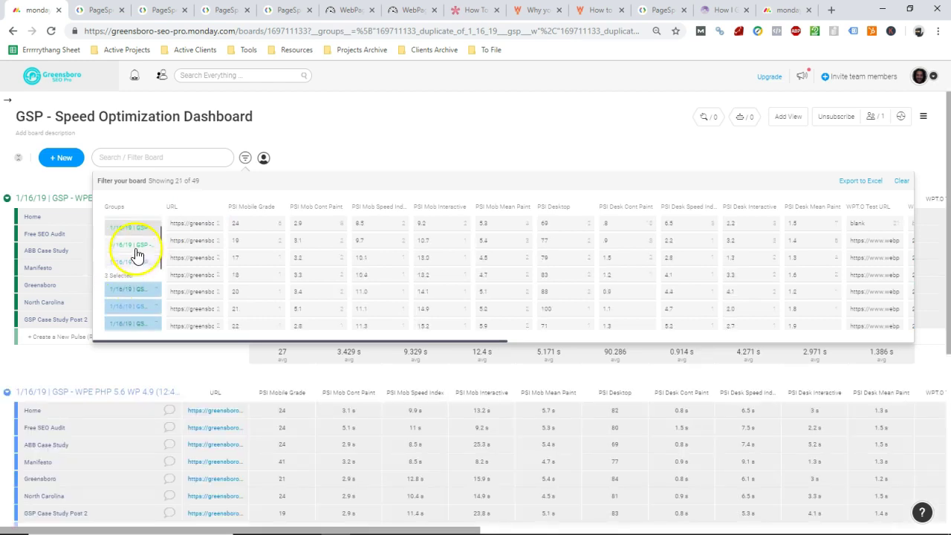
pyautogui.click(134, 265)
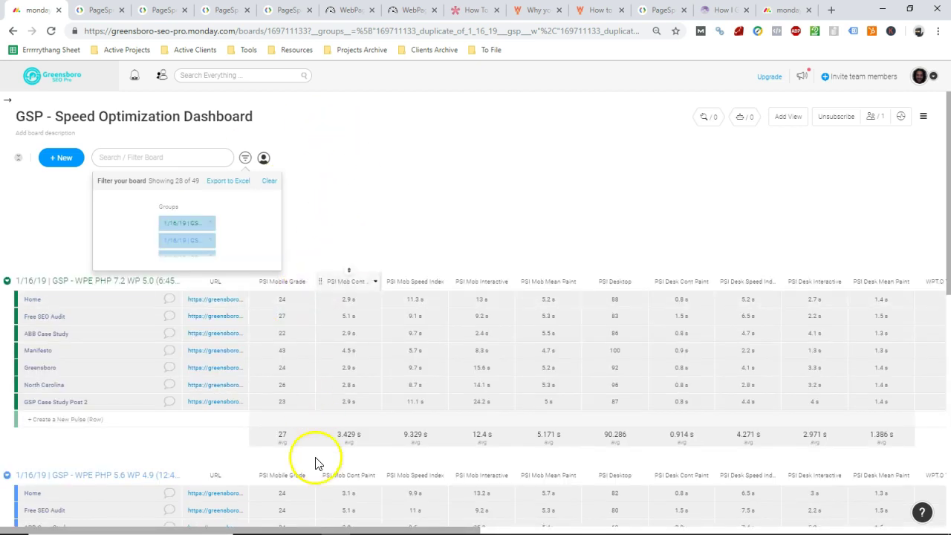
# - Examine the PSI, WPT.O, Pingdom and GTmetrix columns and their averages across the filtered groups
pyautogui.scroll(-3, 330, 388)
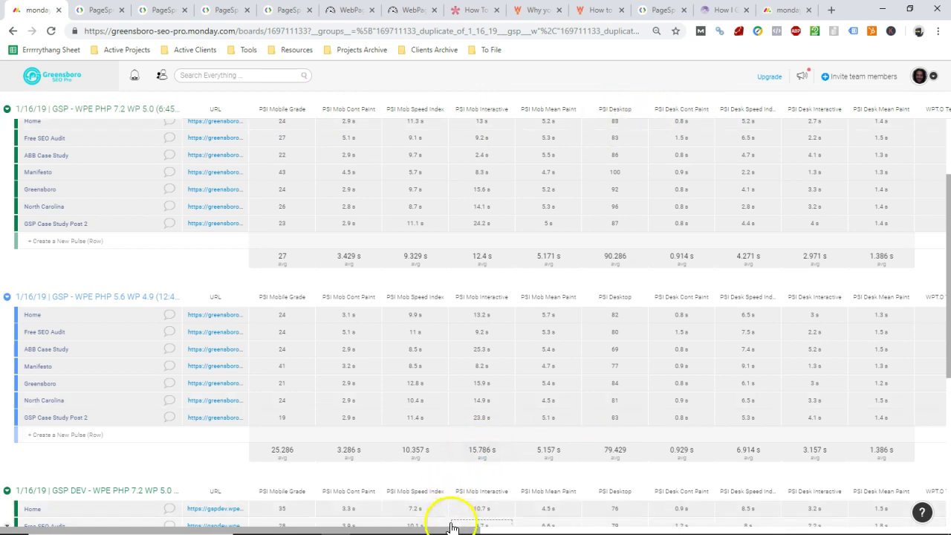
pyautogui.moveTo(453, 528); pyautogui.dragTo(717, 530)
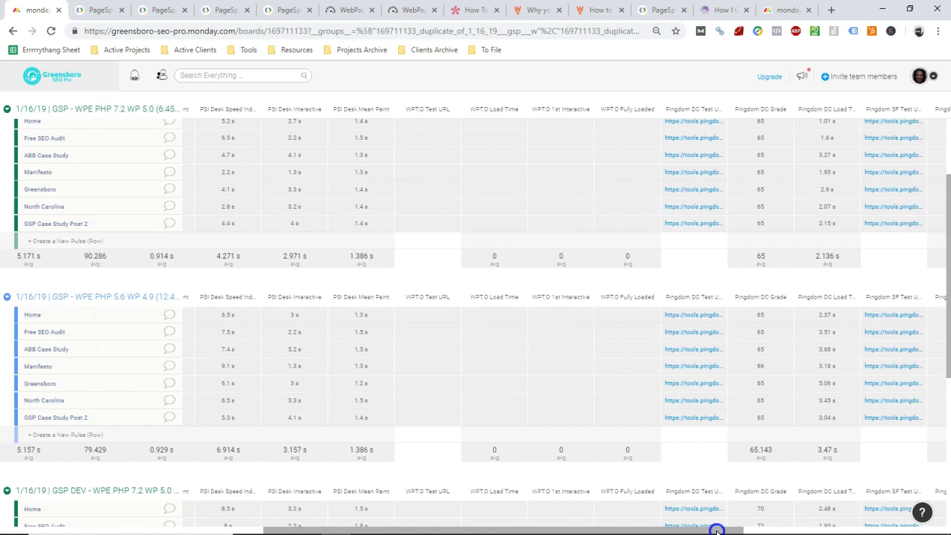
pyautogui.moveTo(717, 530); pyautogui.dragTo(750, 528)
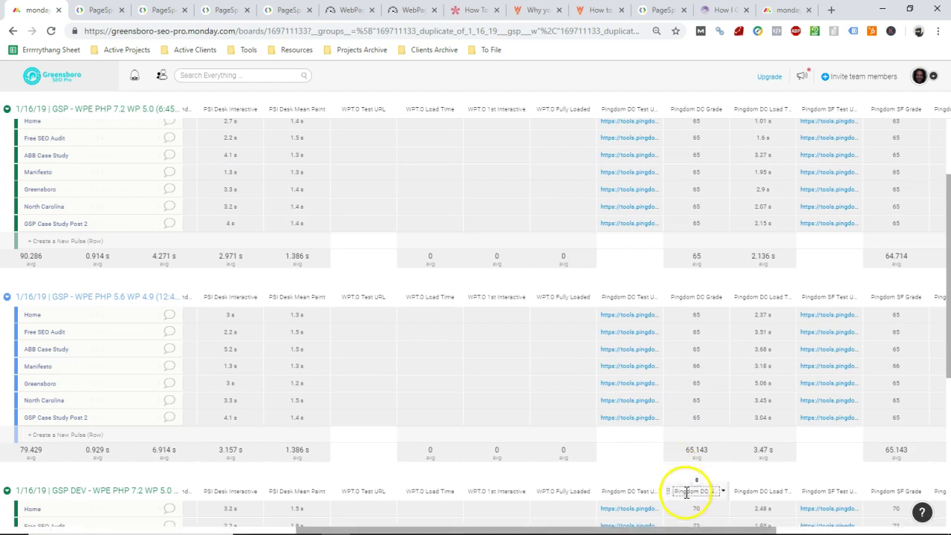
pyautogui.moveTo(715, 529); pyautogui.dragTo(748, 528)
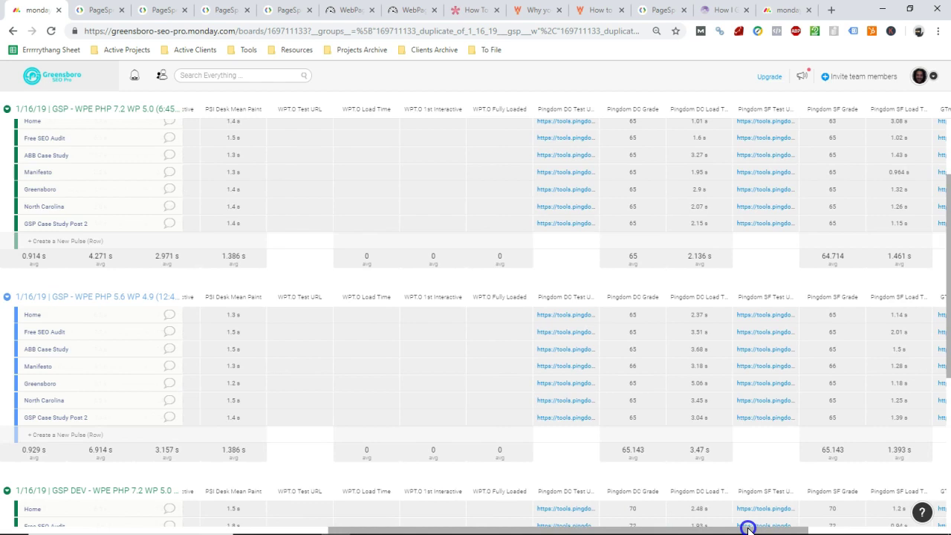
pyautogui.moveTo(747, 528); pyautogui.dragTo(899, 484)
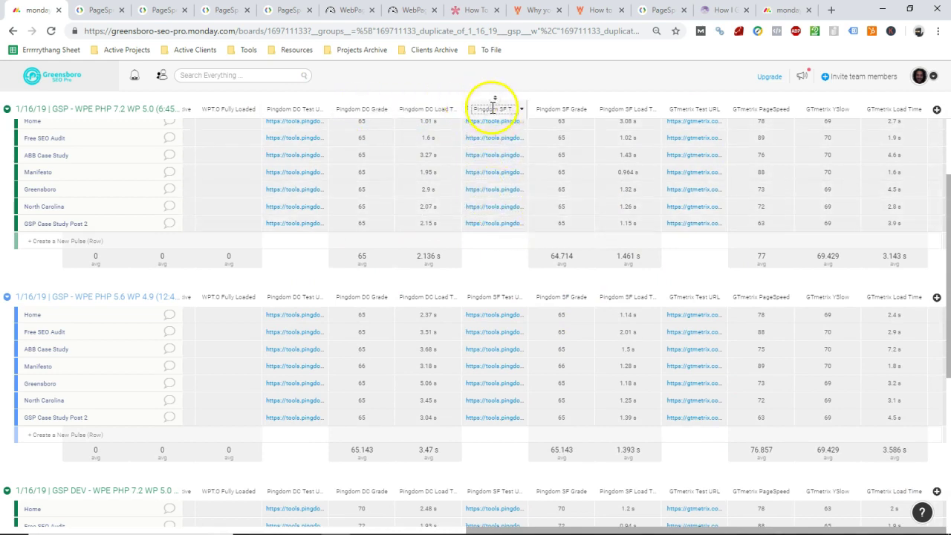
pyautogui.scroll(3, 394, 360)
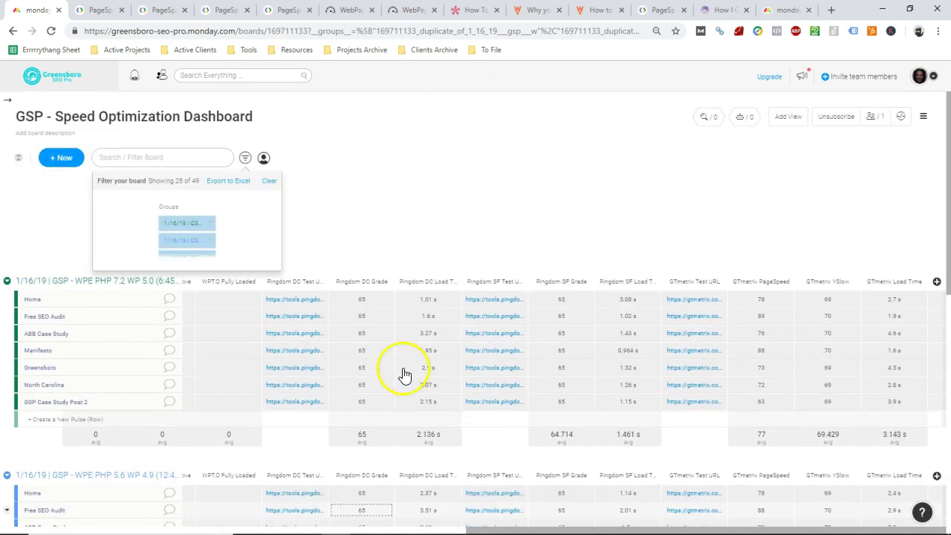
pyautogui.moveTo(479, 529); pyautogui.dragTo(26, 501)
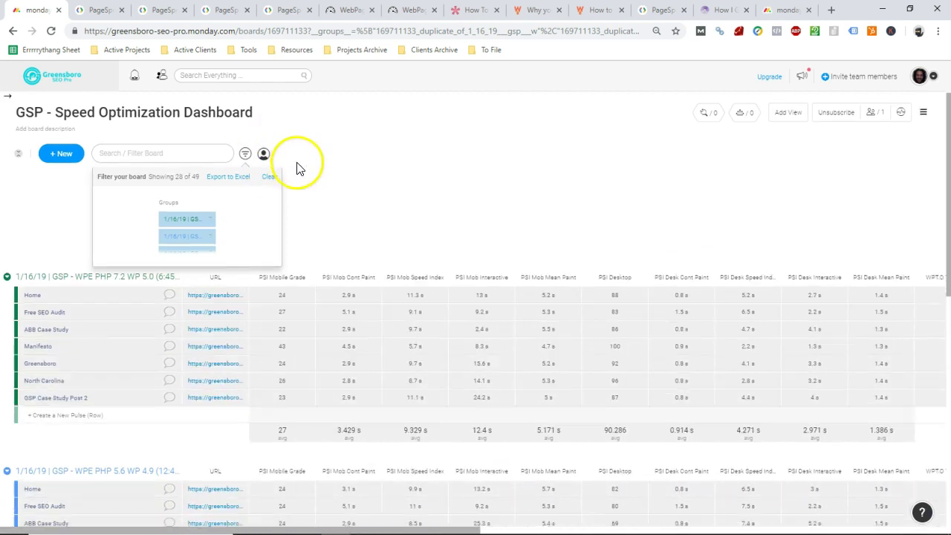
# - Review the tested pages listed in the GSP PHP 7.2 WP 5.0 group, from Home to GSP Case Study Post 2
pyautogui.scroll(-1, 297, 168)
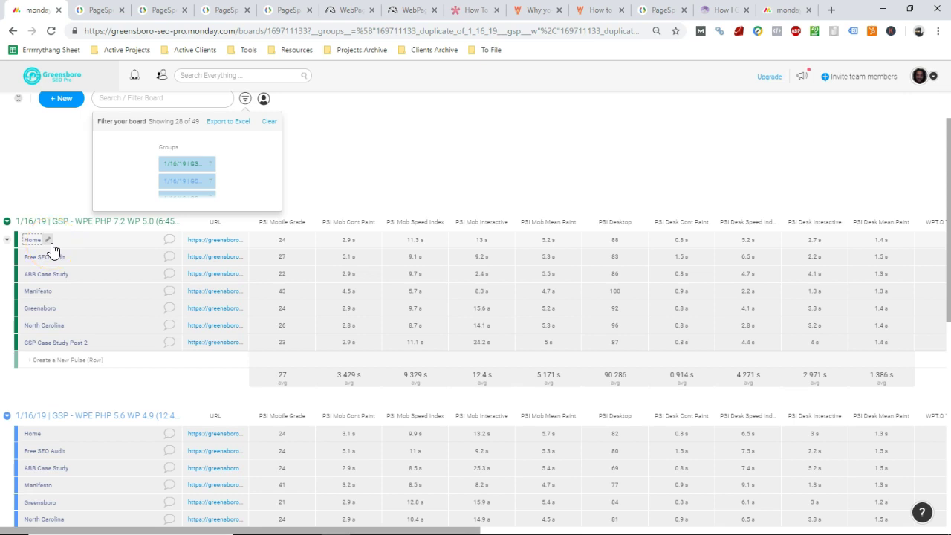
pyautogui.click(58, 292)
pyautogui.click(70, 312)
pyautogui.click(70, 327)
pyautogui.click(69, 306)
pyautogui.click(65, 328)
pyautogui.click(69, 309)
pyautogui.click(95, 345)
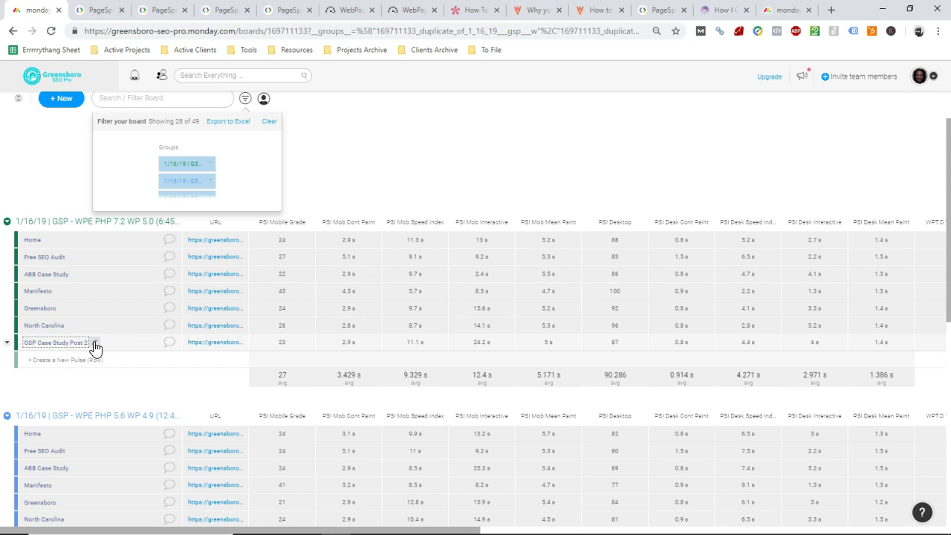
pyautogui.click(64, 321)
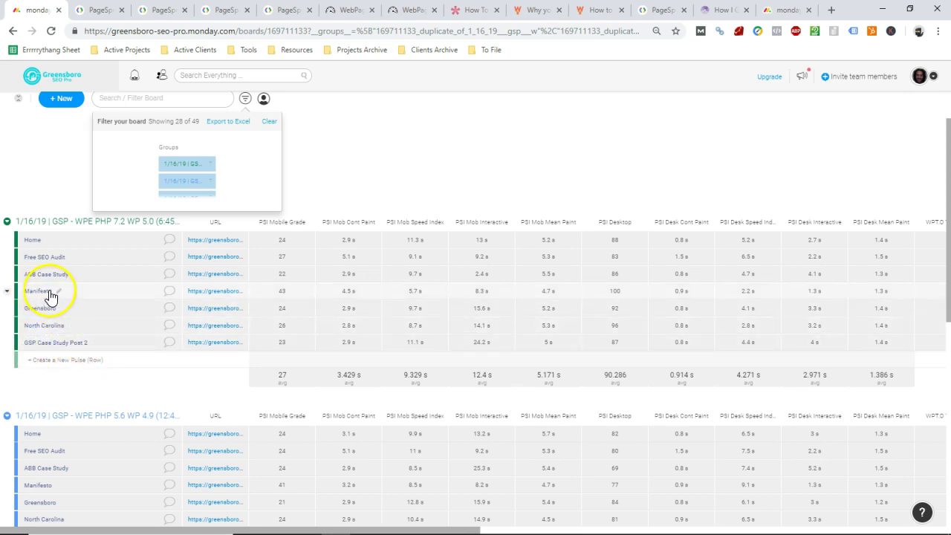
pyautogui.click(92, 346)
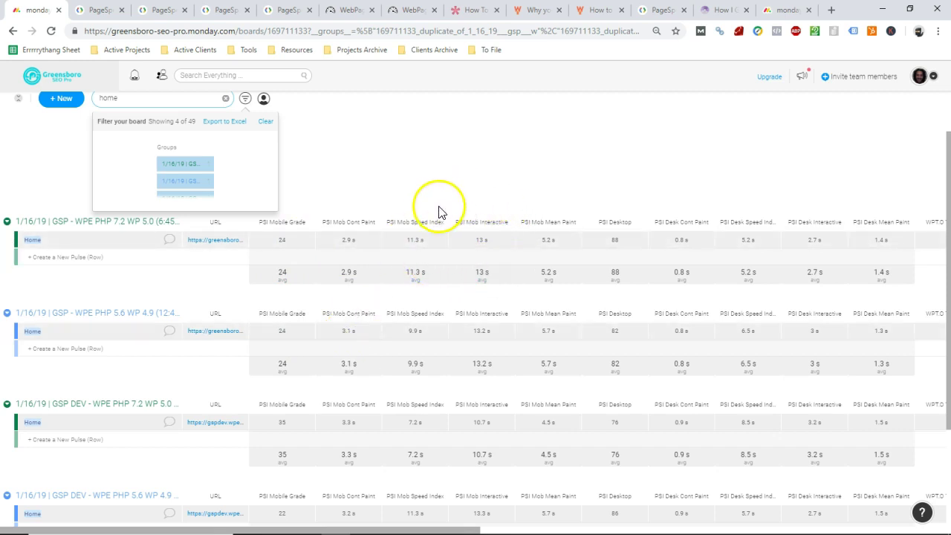
# - Examine the Home page's PSI, Pingdom and GTmetrix results across the four hosting groups
pyautogui.moveTo(400, 240); pyautogui.dragTo(361, 223)
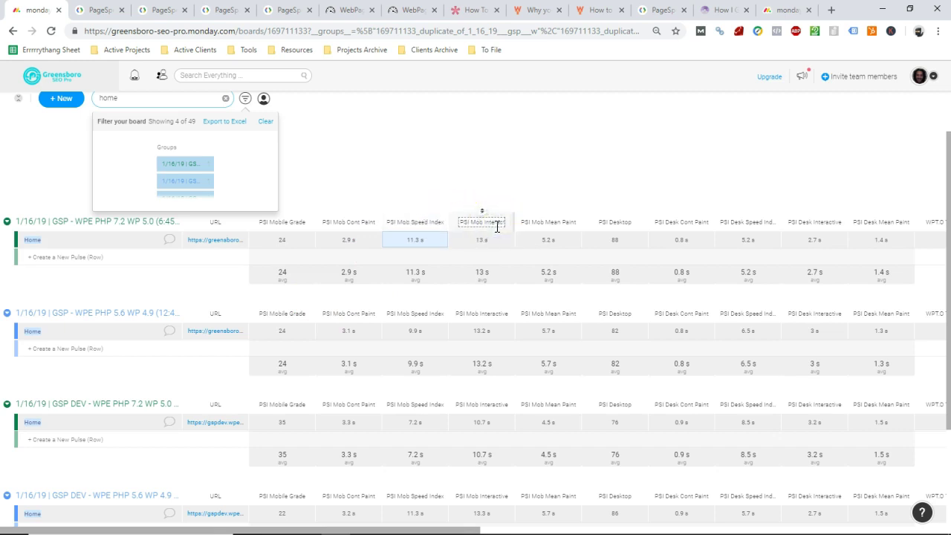
pyautogui.click(543, 225)
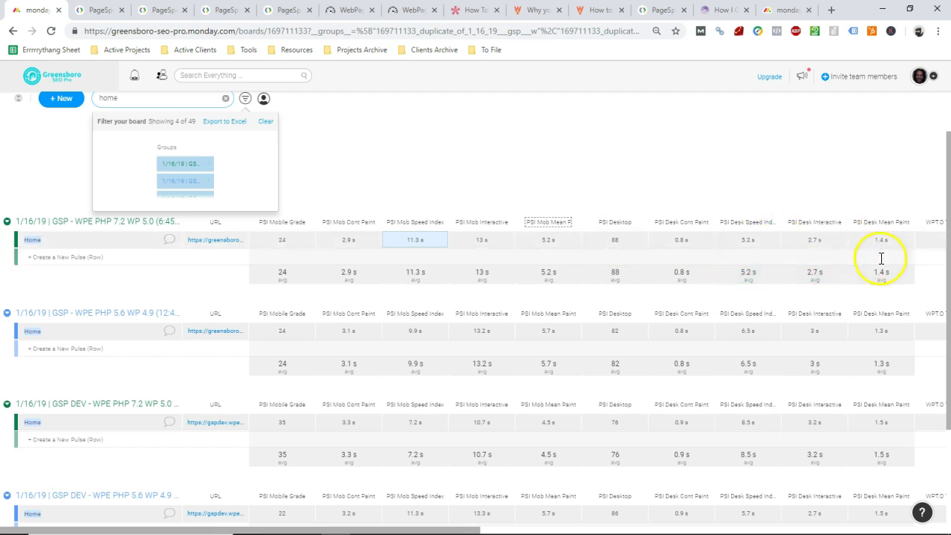
pyautogui.moveTo(473, 529); pyautogui.dragTo(945, 532)
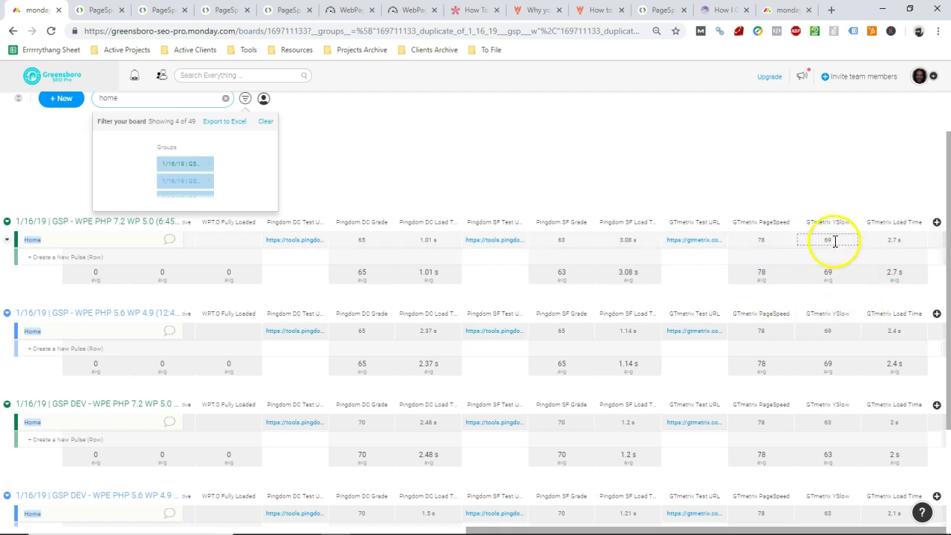
pyautogui.moveTo(892, 242); pyautogui.dragTo(902, 246)
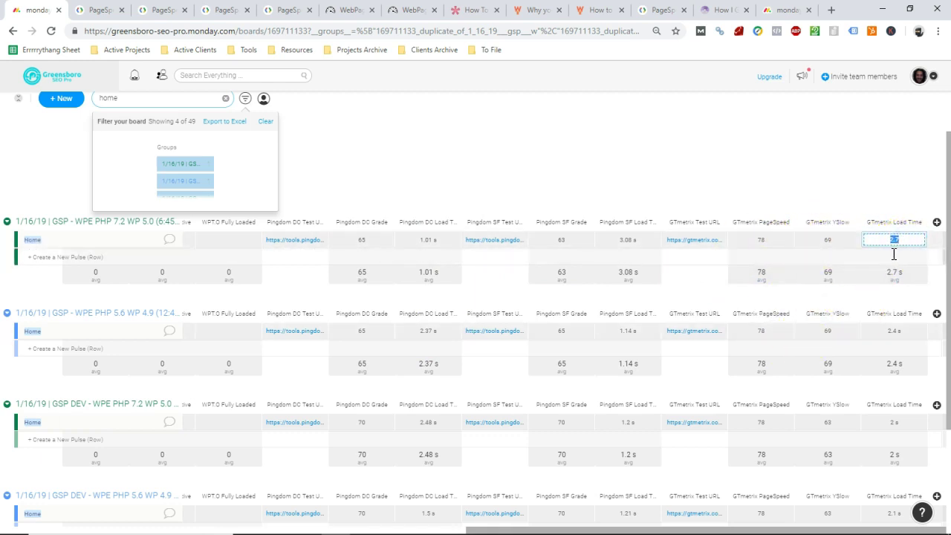
pyautogui.scroll(-1, 673, 279)
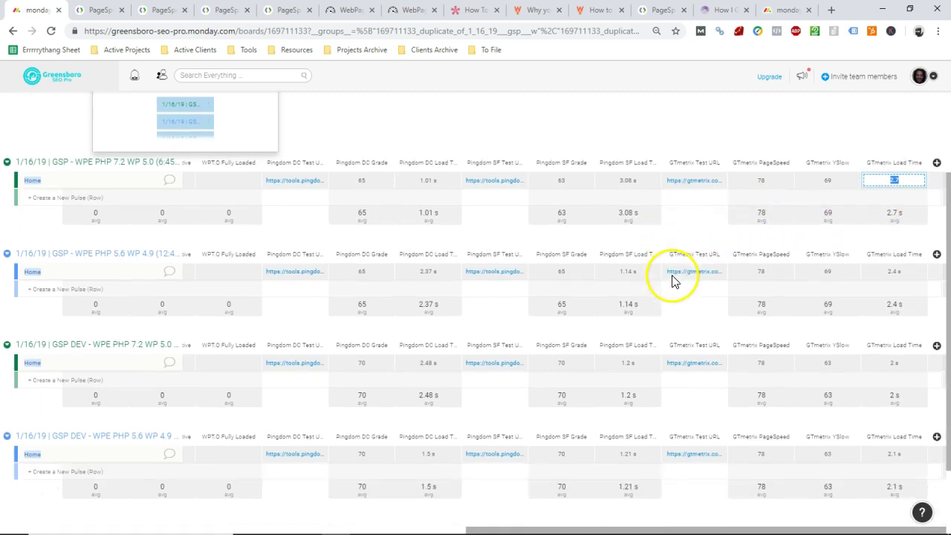
pyautogui.scroll(-2, 673, 279)
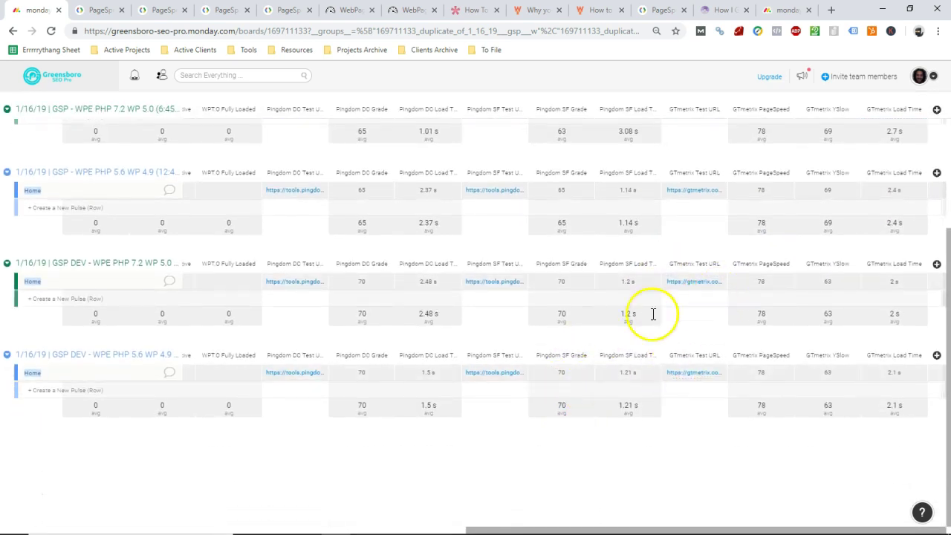
pyautogui.scroll(1, 570, 253)
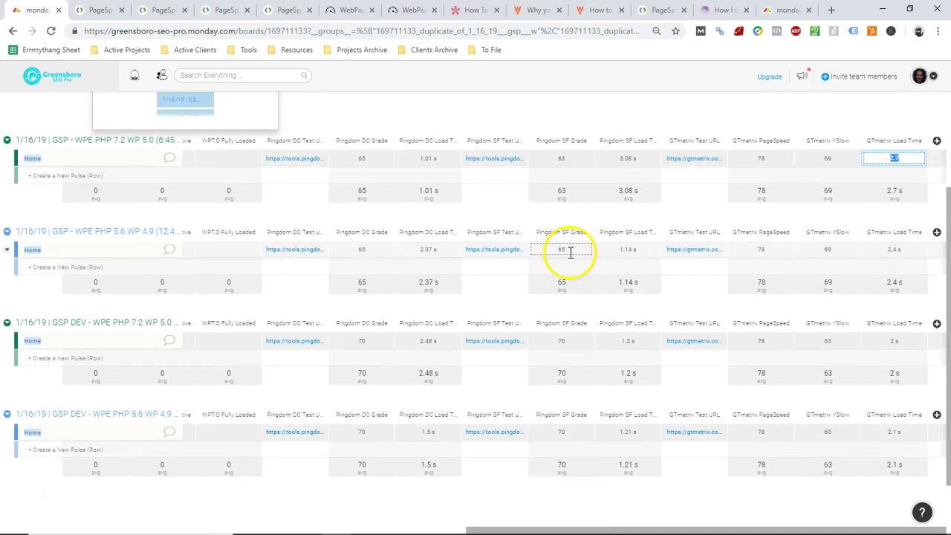
pyautogui.scroll(2, 570, 253)
pyautogui.scroll(-2, 605, 314)
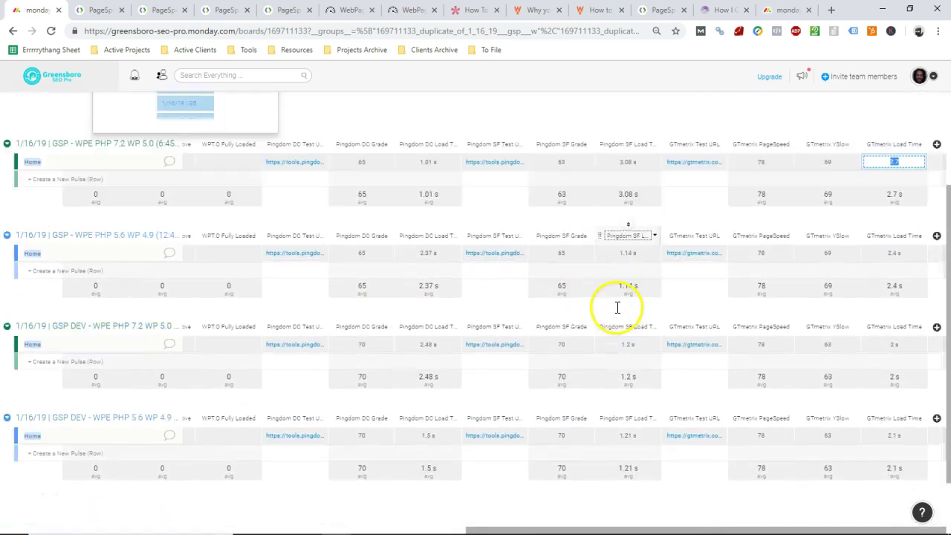
pyautogui.scroll(-1, 616, 307)
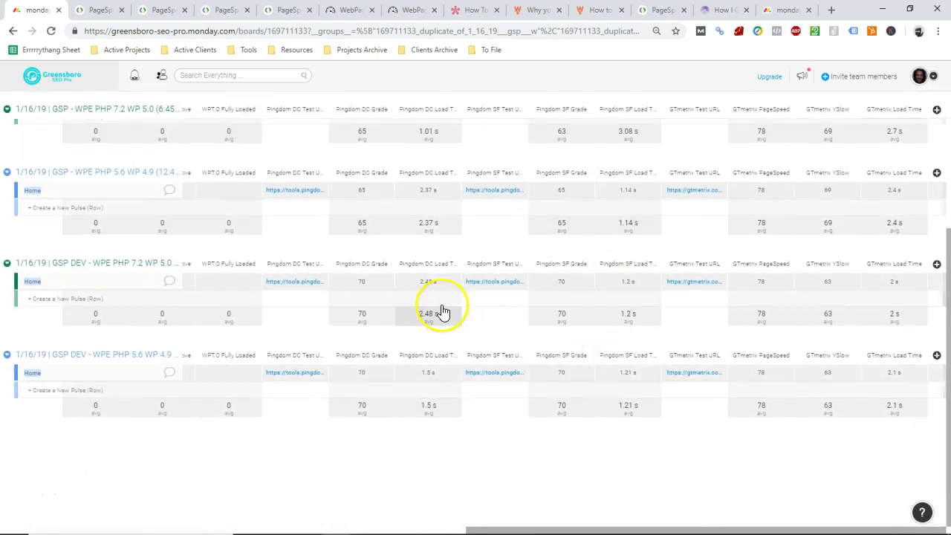
# - Compare the Home page's mobile and desktop PSI metrics, then its Pingdom and GTmetrix results, between the two GSP DEV groups
pyautogui.moveTo(583, 529); pyautogui.dragTo(131, 532)
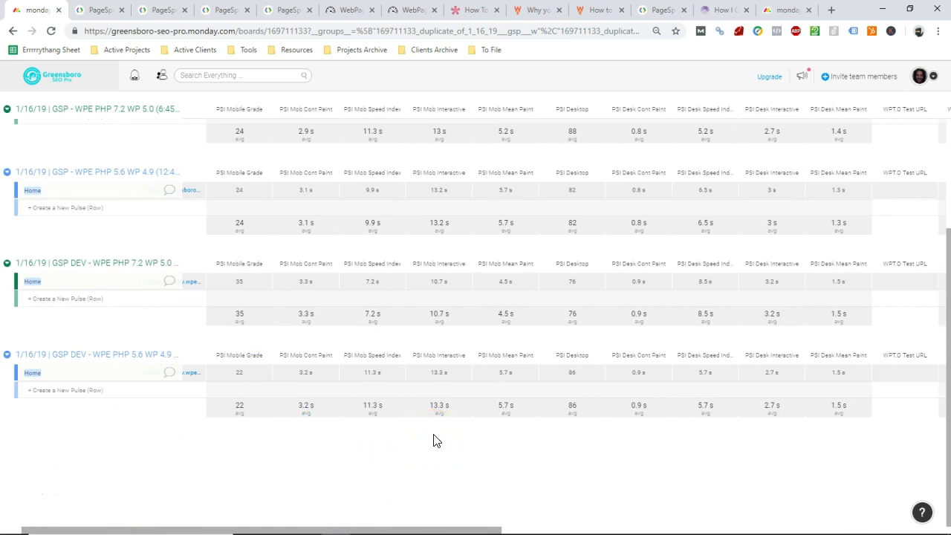
pyautogui.click(240, 281)
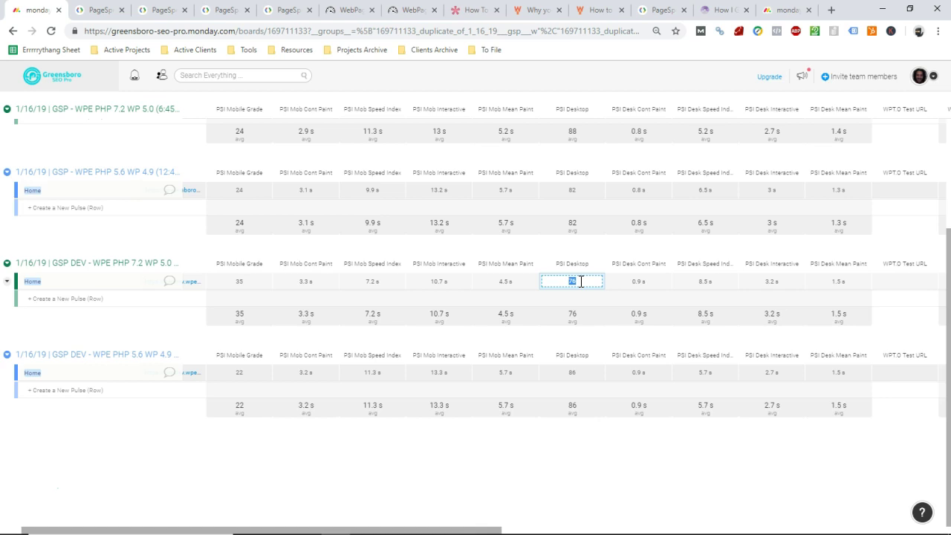
pyautogui.click(709, 278)
pyautogui.click(691, 282)
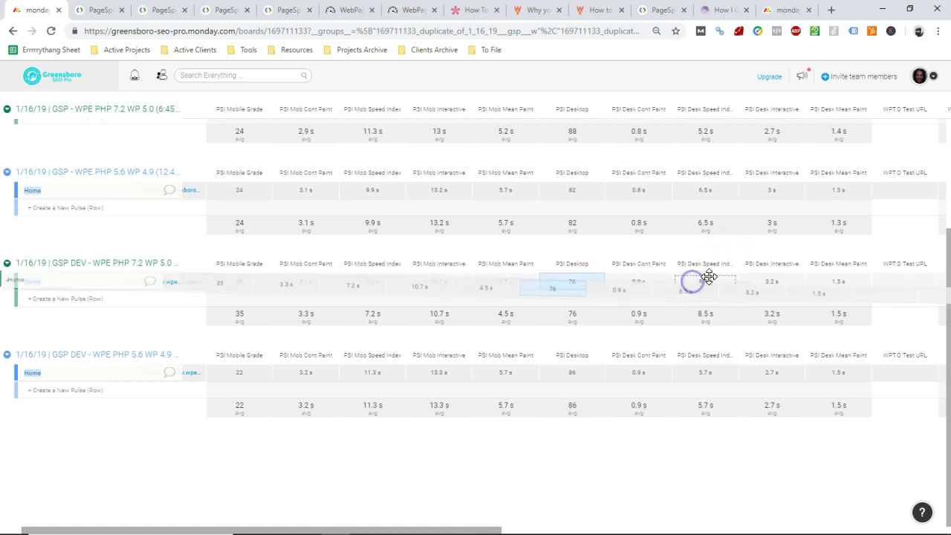
pyautogui.click(702, 455)
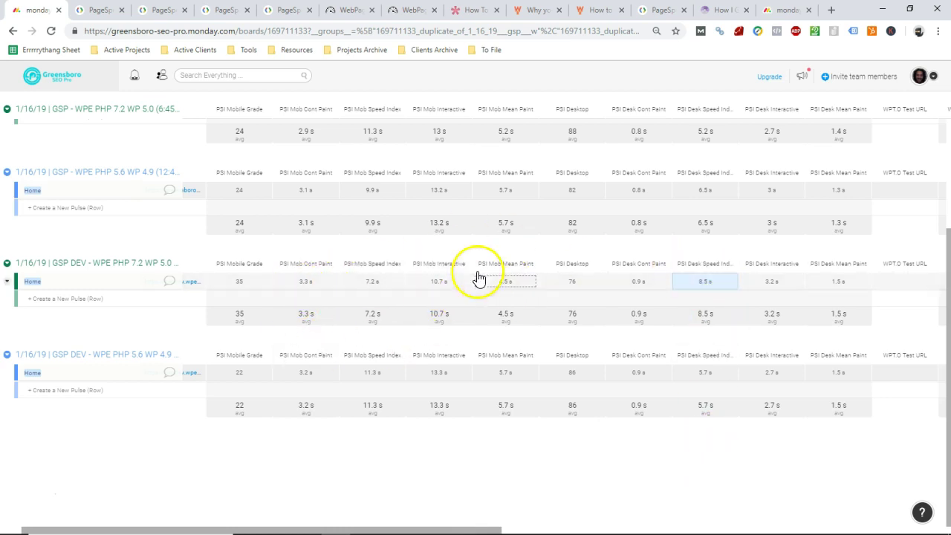
pyautogui.moveTo(439, 530); pyautogui.dragTo(942, 523)
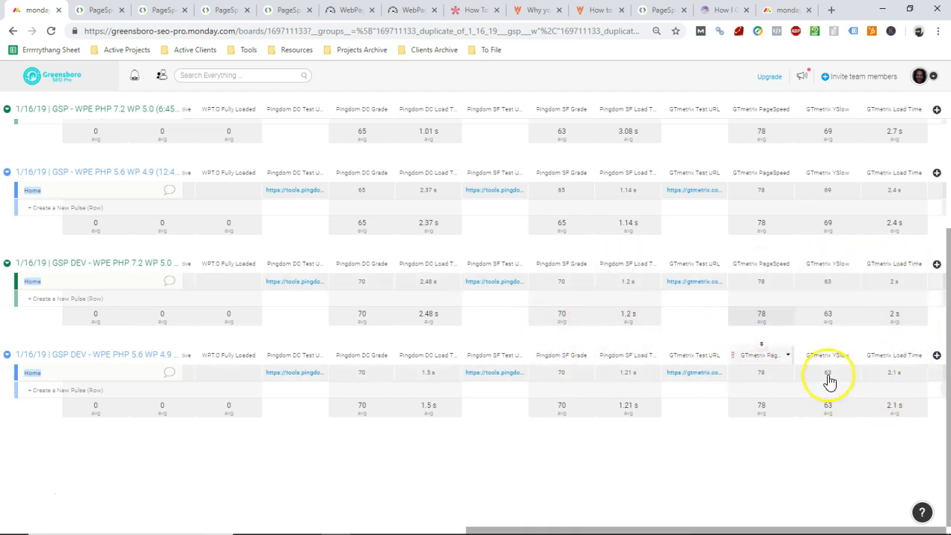
# - Filter the board by "manifesto" and compare the Manifesto page's PSI metrics across the four groups
pyautogui.scroll(3, 271, 342)
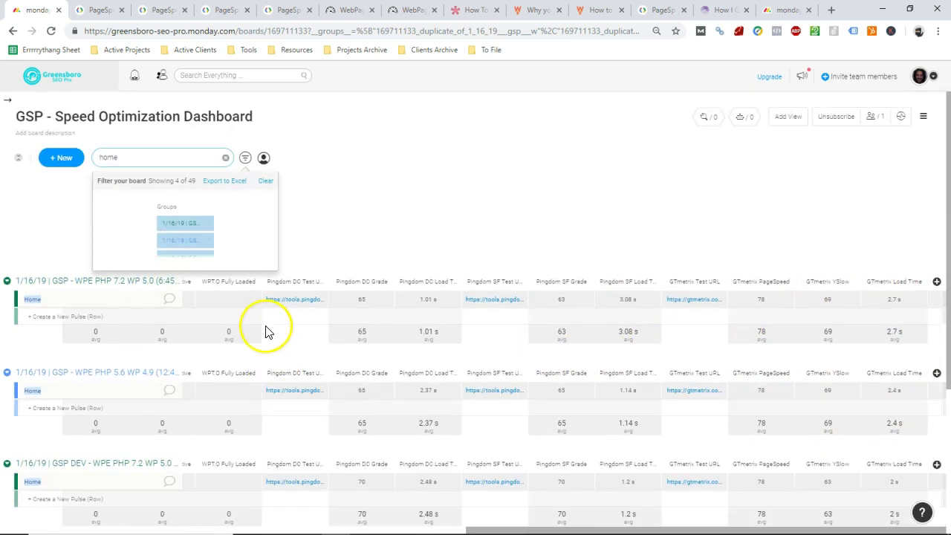
pyautogui.moveTo(446, 527); pyautogui.dragTo(45, 531)
pyautogui.moveTo(132, 156); pyautogui.dragTo(65, 169)
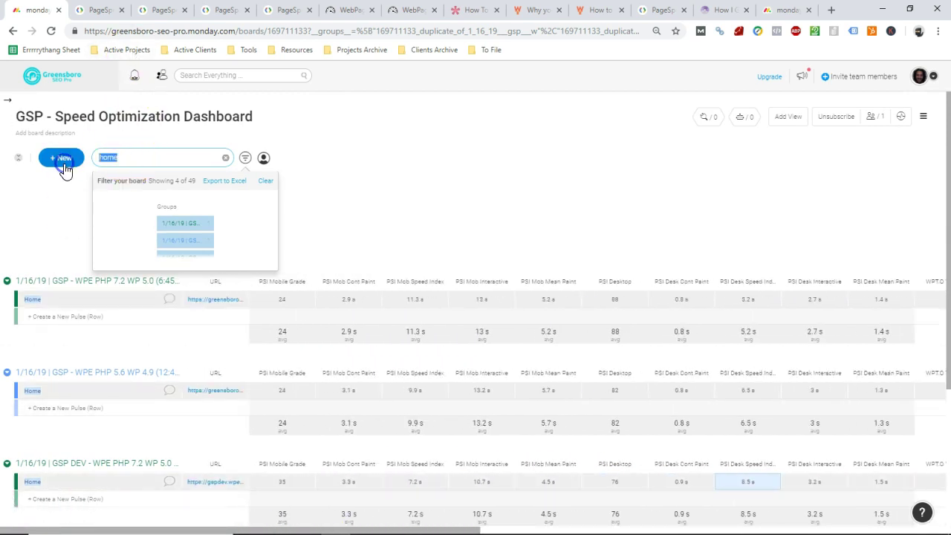
pyautogui.write('manifesto')
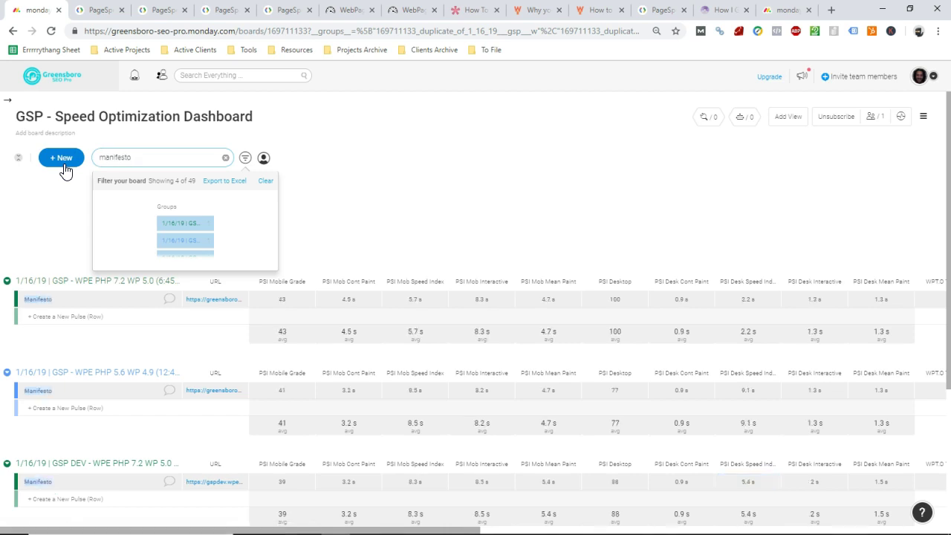
pyautogui.scroll(-3, 378, 170)
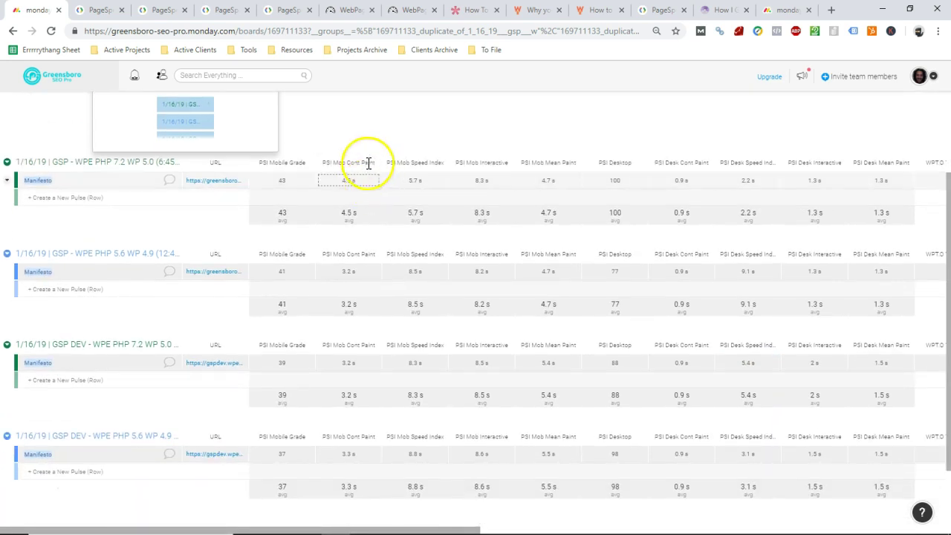
pyautogui.scroll(2, 321, 236)
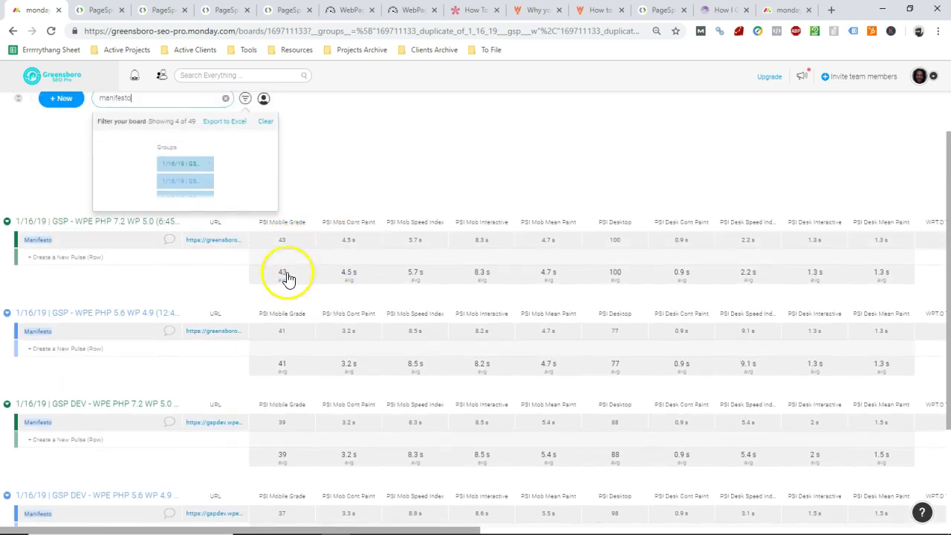
pyautogui.scroll(-3, 293, 345)
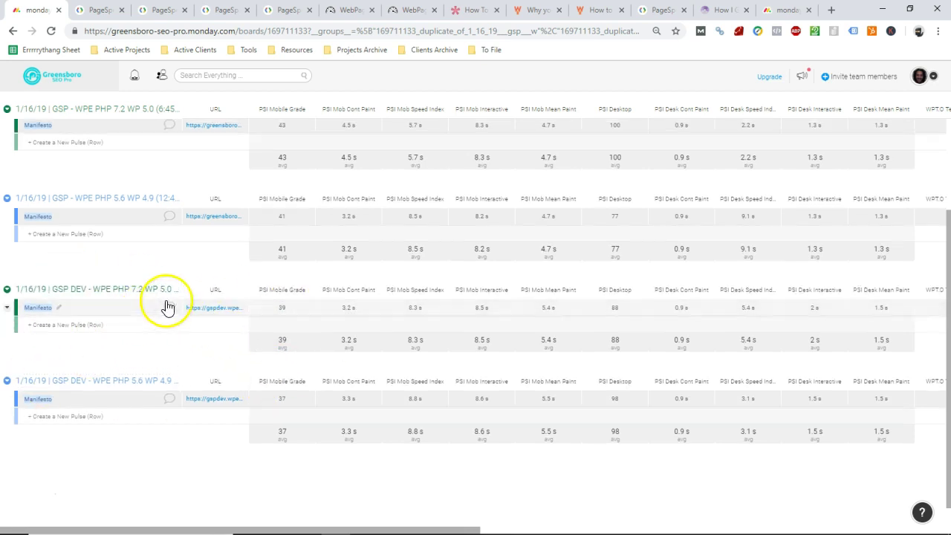
# - Compare the Manifesto page's PSI metrics, then its Pingdom and GTmetrix results, across the four hosting groups
pyautogui.scroll(3, 163, 304)
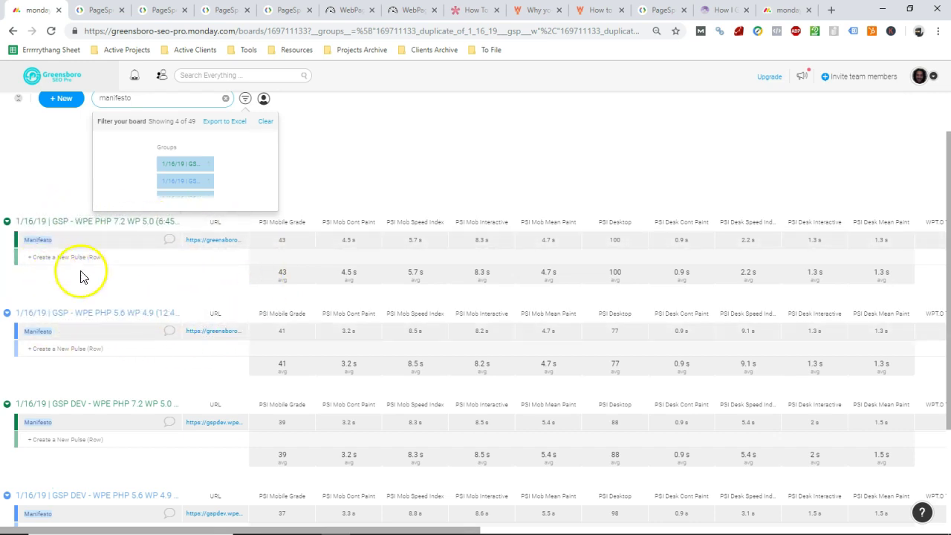
pyautogui.scroll(-2, 117, 355)
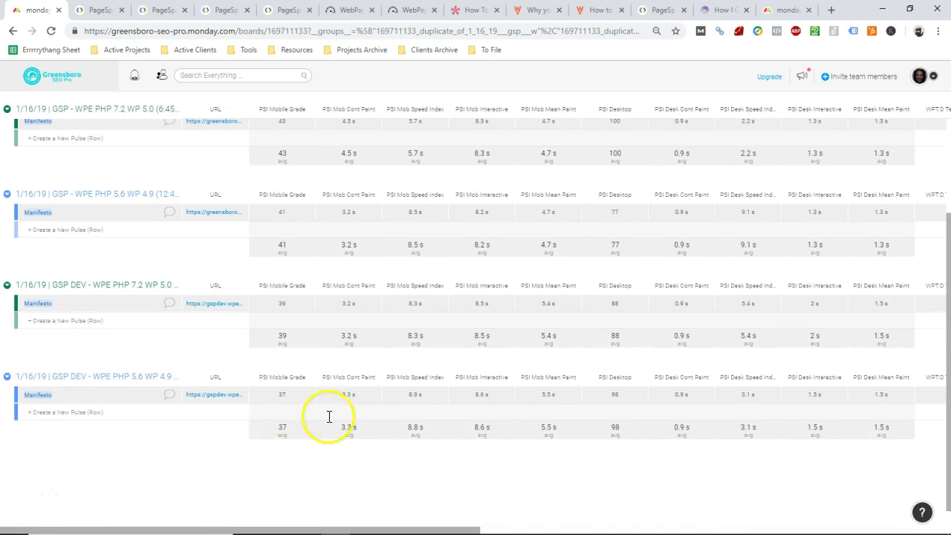
pyautogui.scroll(2, 341, 425)
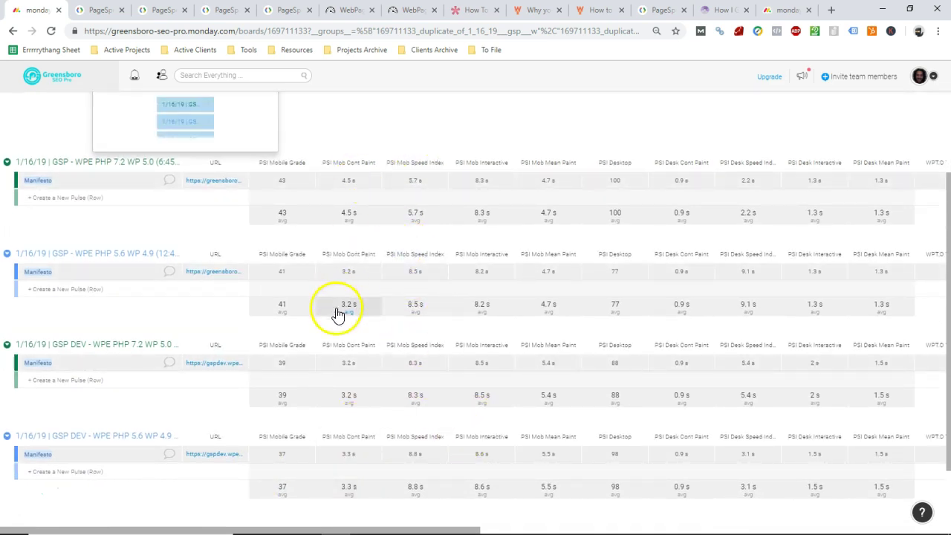
pyautogui.scroll(-2, 364, 353)
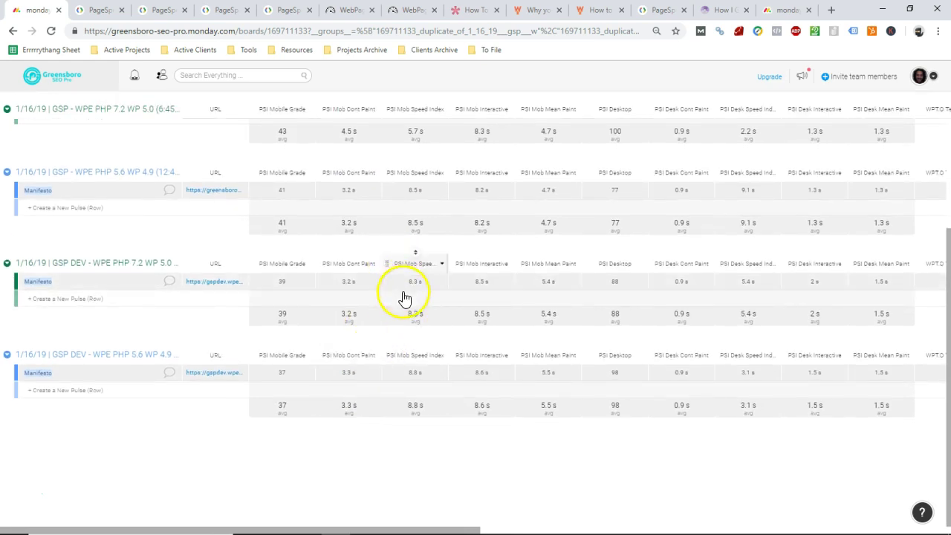
pyautogui.scroll(1, 405, 293)
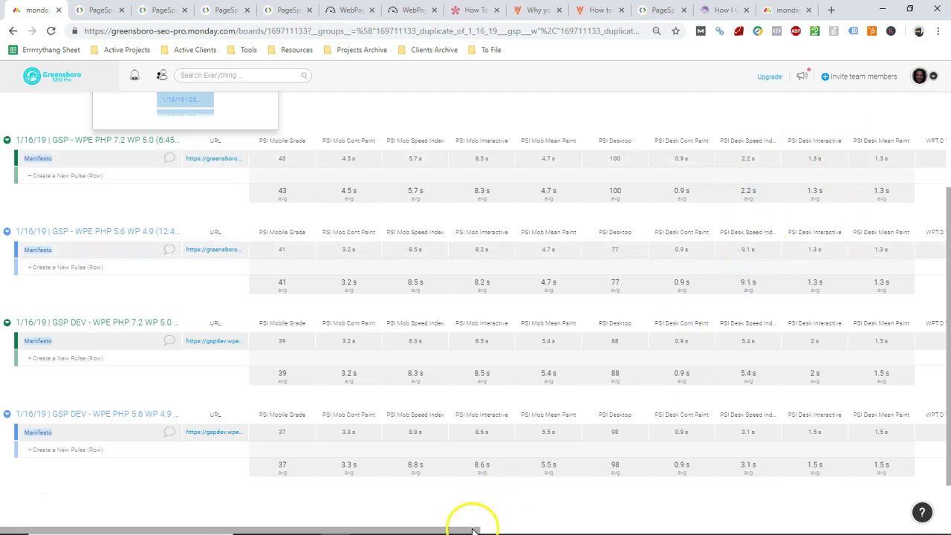
pyautogui.moveTo(491, 528); pyautogui.dragTo(945, 514)
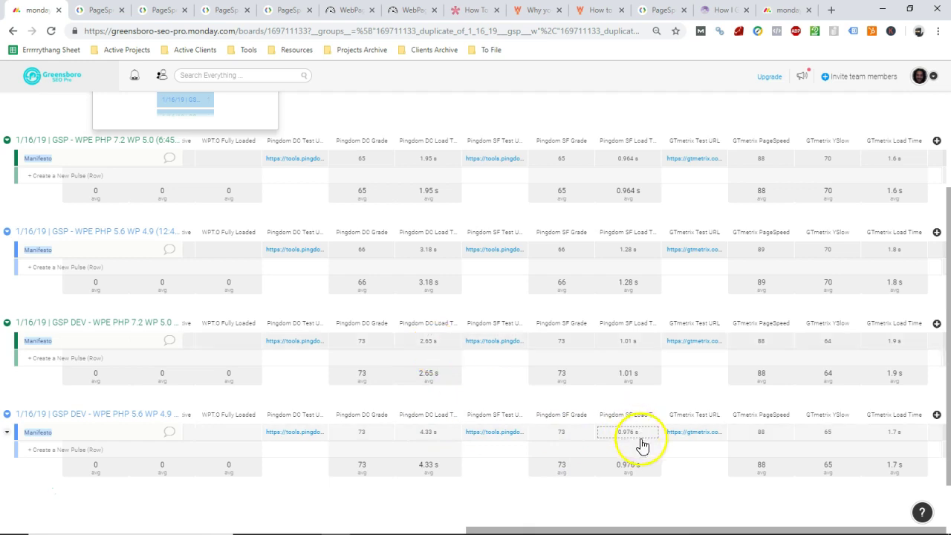
pyautogui.moveTo(653, 529); pyautogui.dragTo(127, 524)
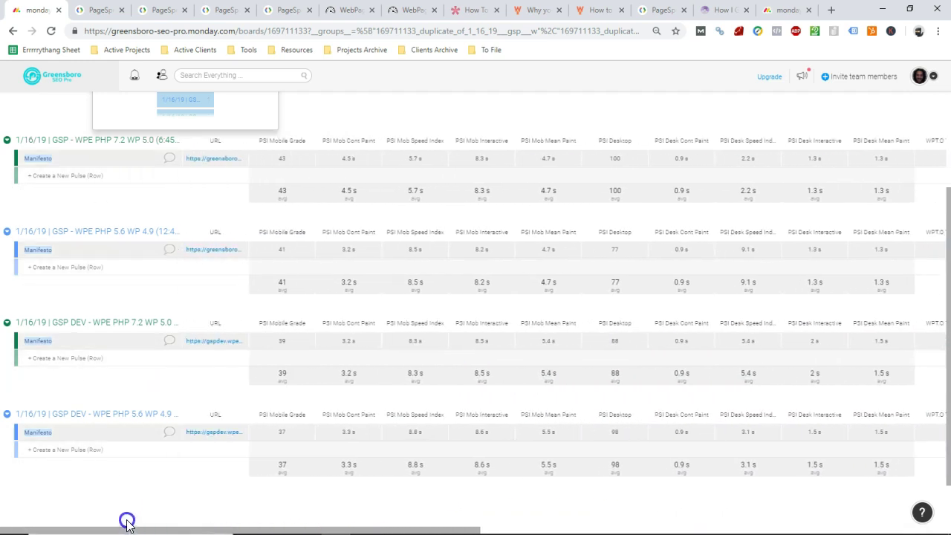
# - Clear the "manifesto" board filter and compare the PSI averages of the two live GSP groups
pyautogui.scroll(3, 491, 397)
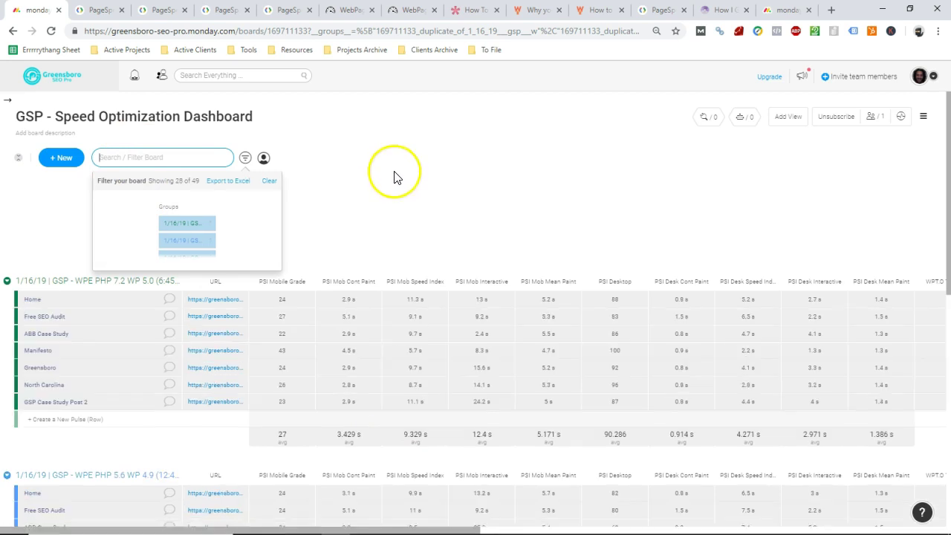
pyautogui.scroll(-1, 433, 249)
pyautogui.scroll(-1, 382, 273)
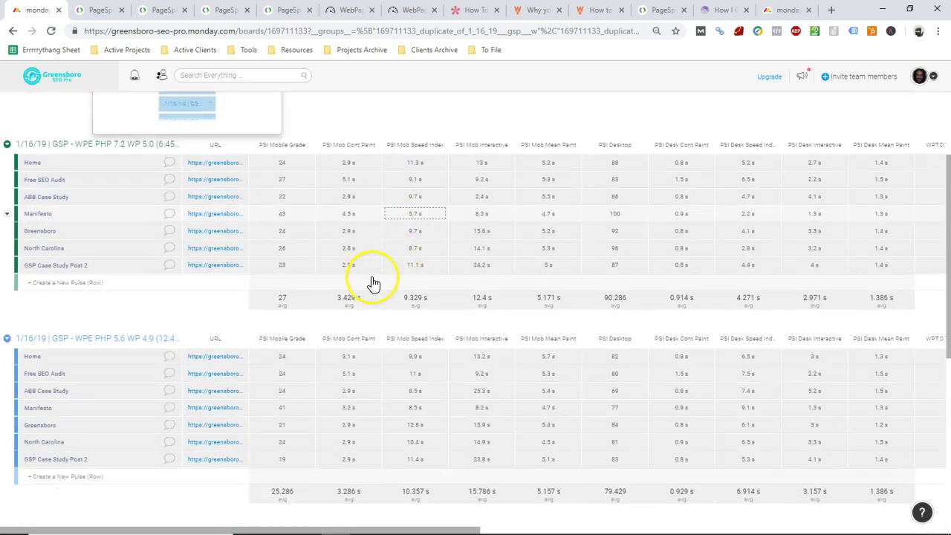
pyautogui.scroll(-3, 373, 283)
pyautogui.scroll(2, 371, 290)
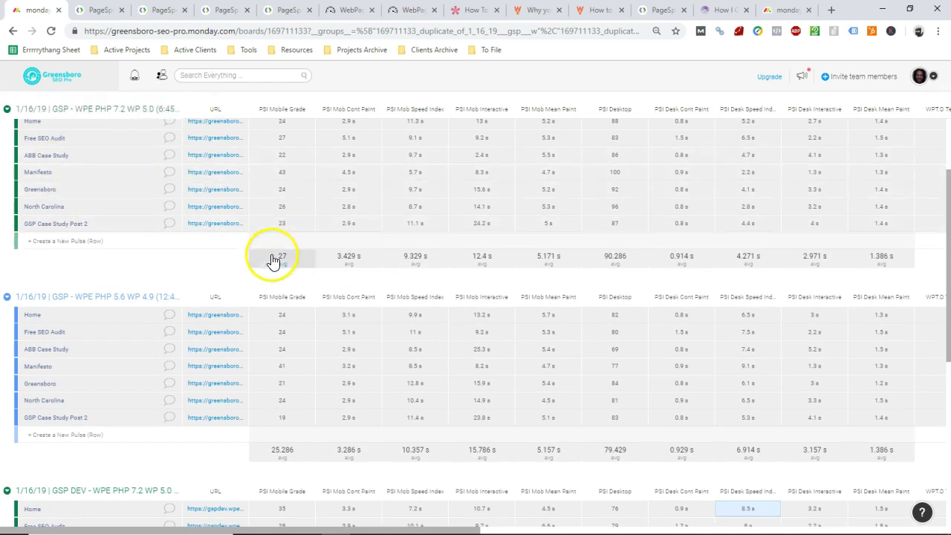
pyautogui.scroll(1, 132, 208)
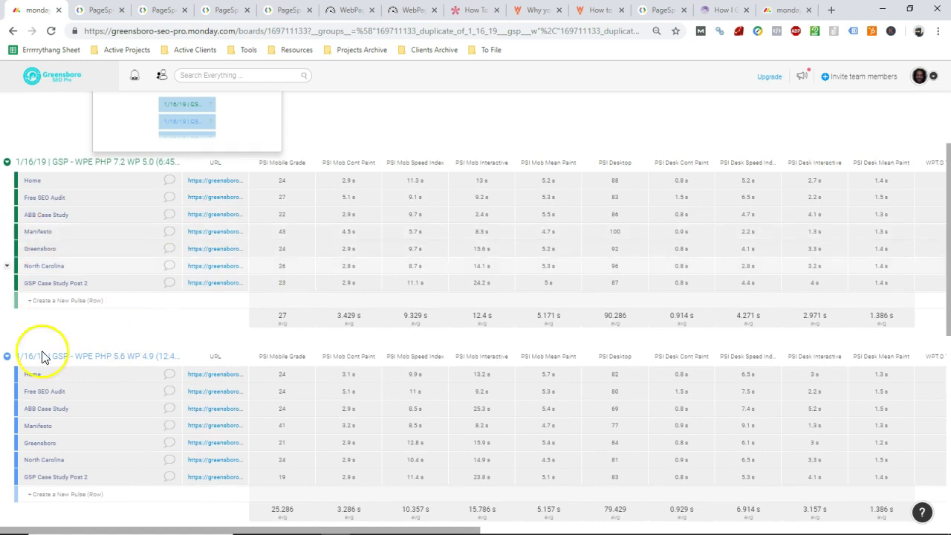
pyautogui.scroll(-2, 297, 325)
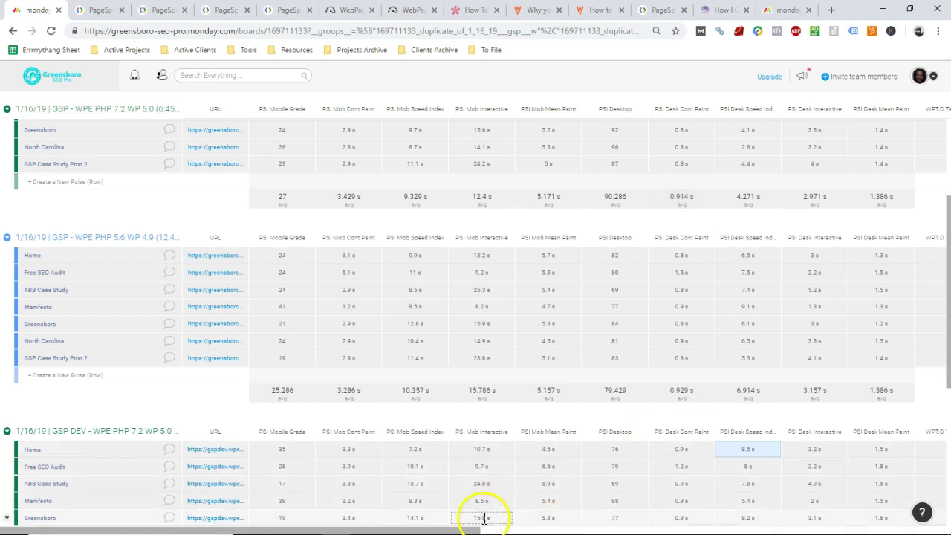
# - Compare the Pingdom and GTmetrix averages of the PHP 7.2 and PHP 5.6 live GSP groups
pyautogui.moveTo(473, 530); pyautogui.dragTo(946, 526)
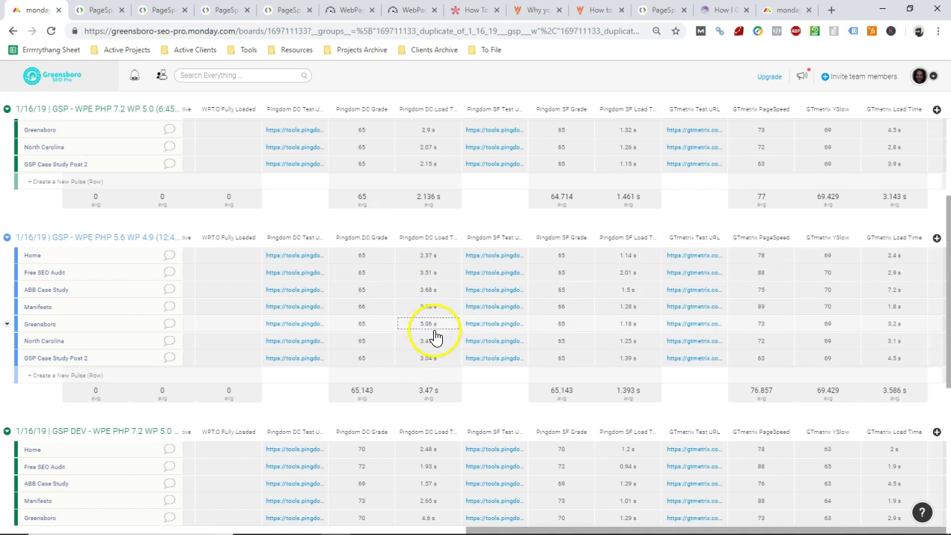
pyautogui.scroll(2, 431, 335)
pyautogui.scroll(-2, 450, 272)
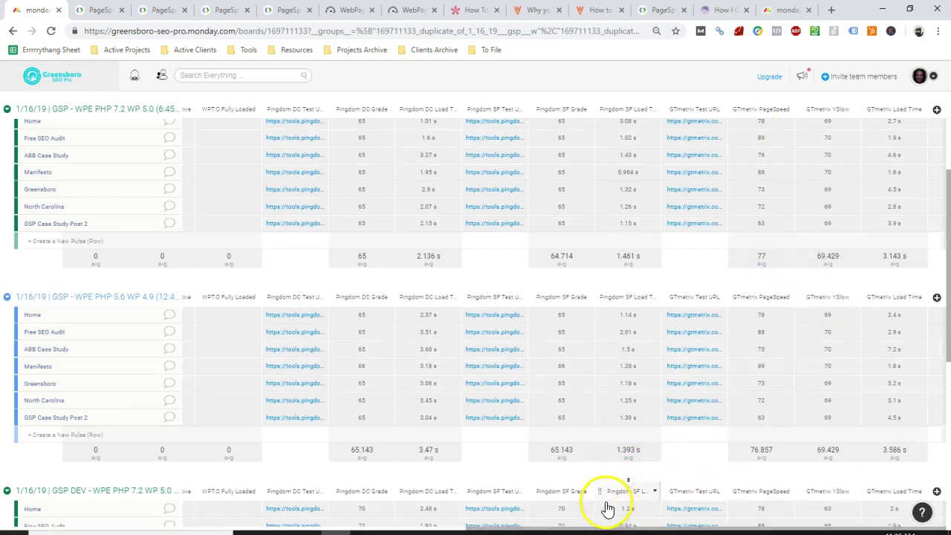
# - Compare the PSI Mob Interactive times of GSP Case Study Post 2 and ABB Case Study in the live GSP groups
pyautogui.moveTo(530, 526); pyautogui.dragTo(156, 528)
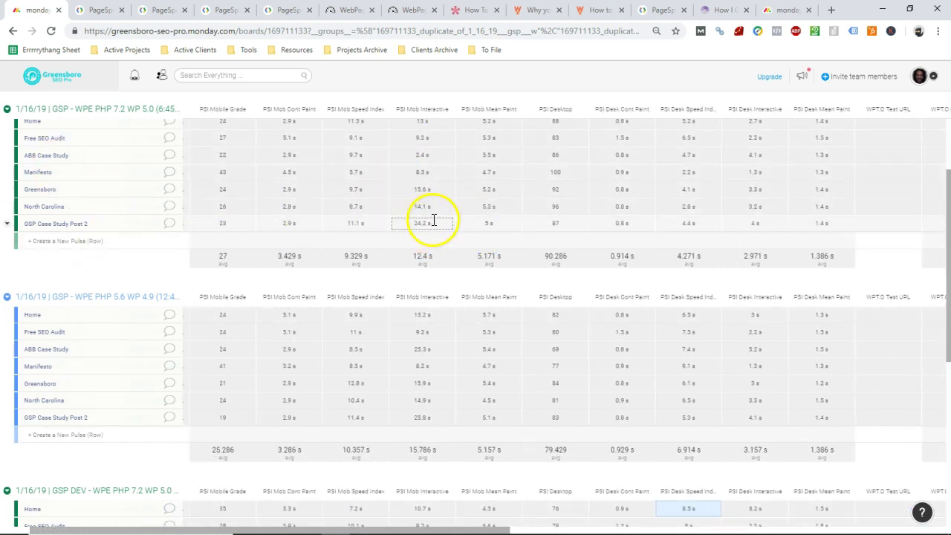
pyautogui.moveTo(416, 222); pyautogui.dragTo(422, 223)
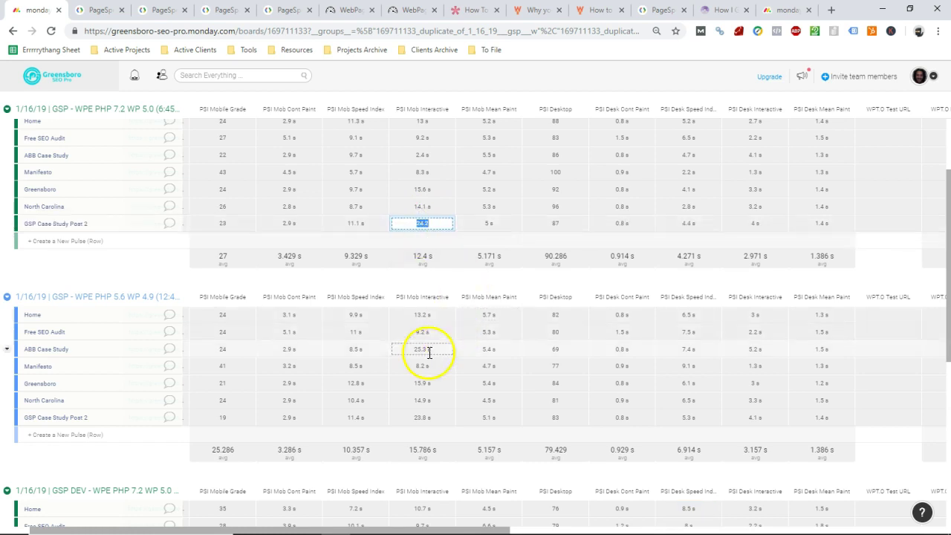
pyautogui.click(427, 155)
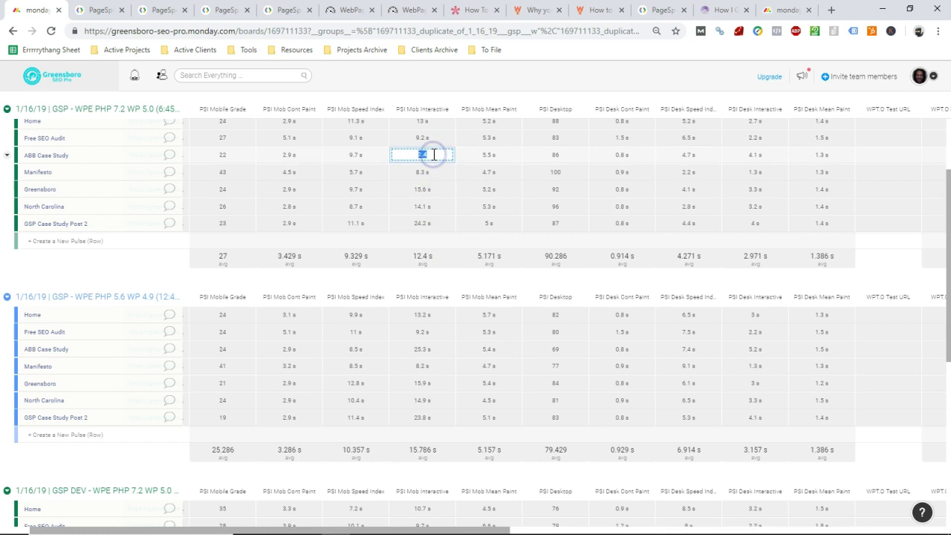
pyautogui.click(436, 347)
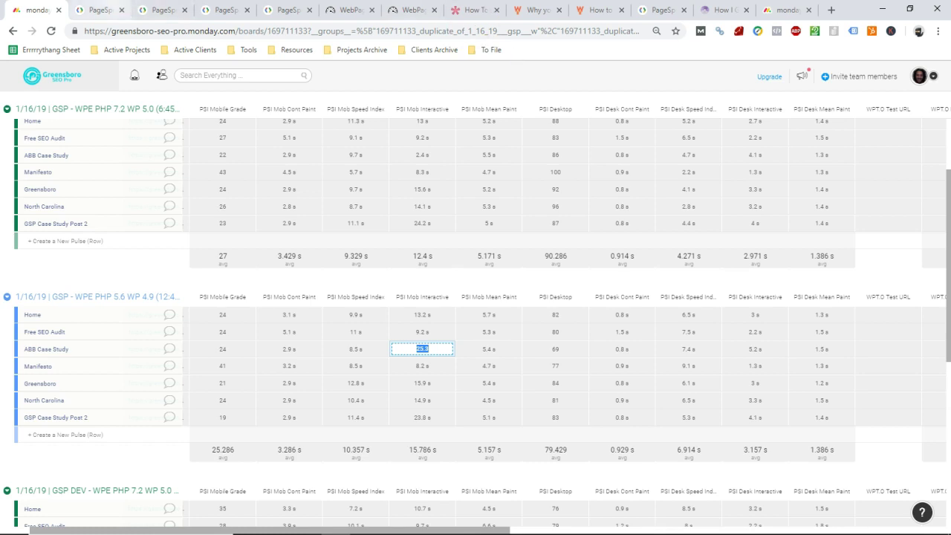
# - Switch to PageSpeed Insights and review the greensboroseopro.com homepage's mobile lab data, opportunities and diagnostics, followed by its desktop score
pyautogui.hotkey('ctrl', 'Tab')
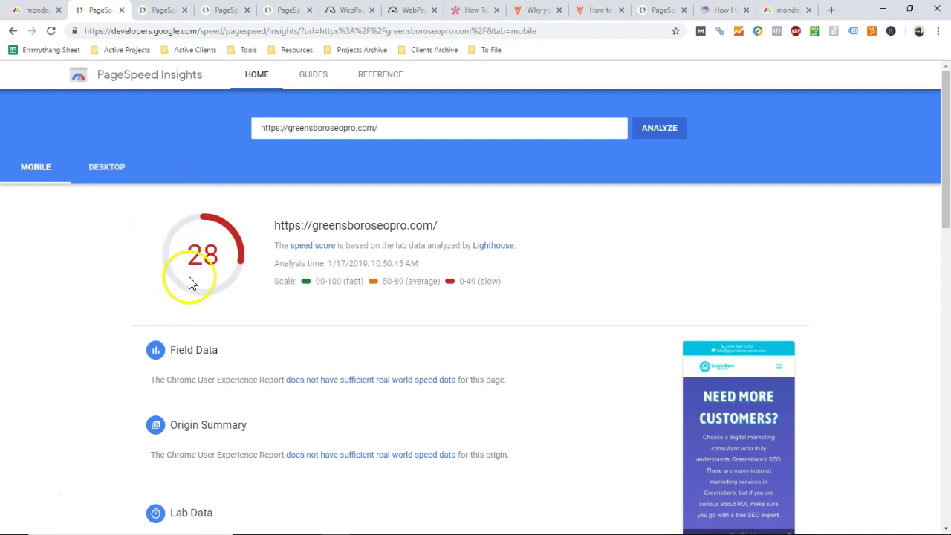
pyautogui.scroll(-5, 191, 275)
pyautogui.scroll(1, 201, 286)
pyautogui.scroll(-1, 202, 287)
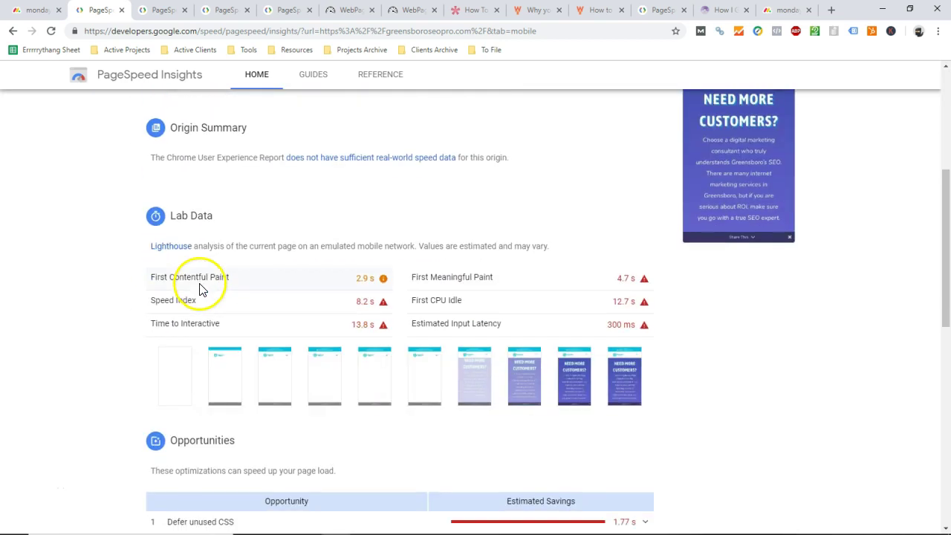
pyautogui.scroll(-3, 361, 306)
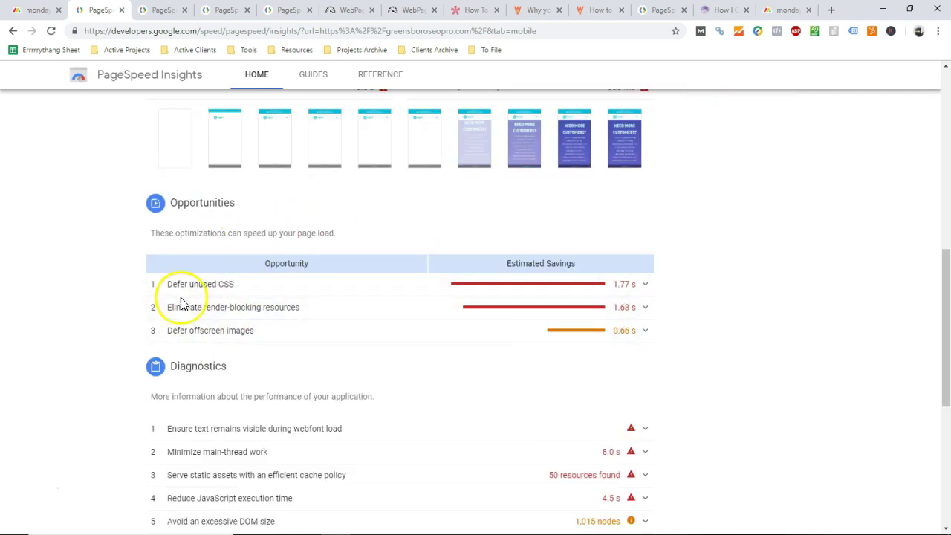
pyautogui.scroll(-3, 329, 297)
pyautogui.scroll(15, 349, 319)
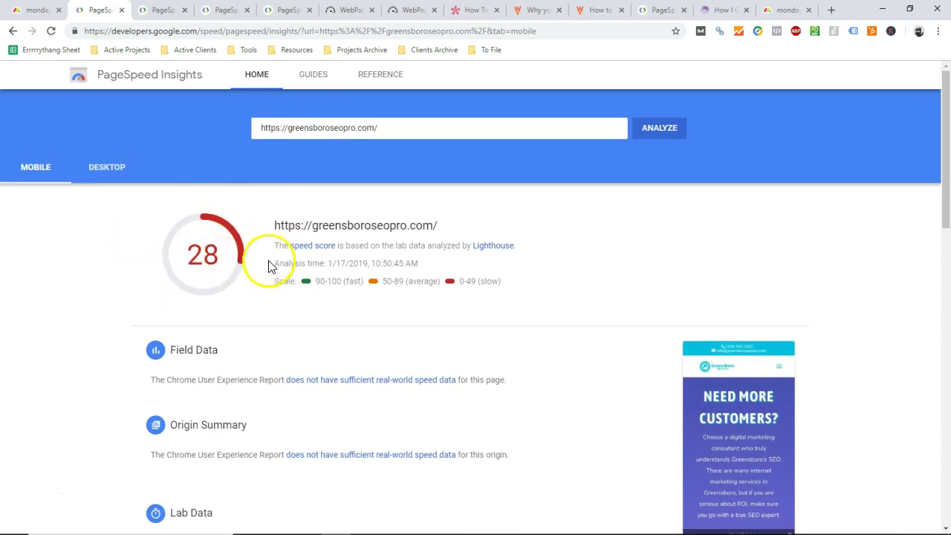
pyautogui.scroll(-2, 266, 264)
pyautogui.scroll(2, 271, 275)
pyautogui.click(98, 169)
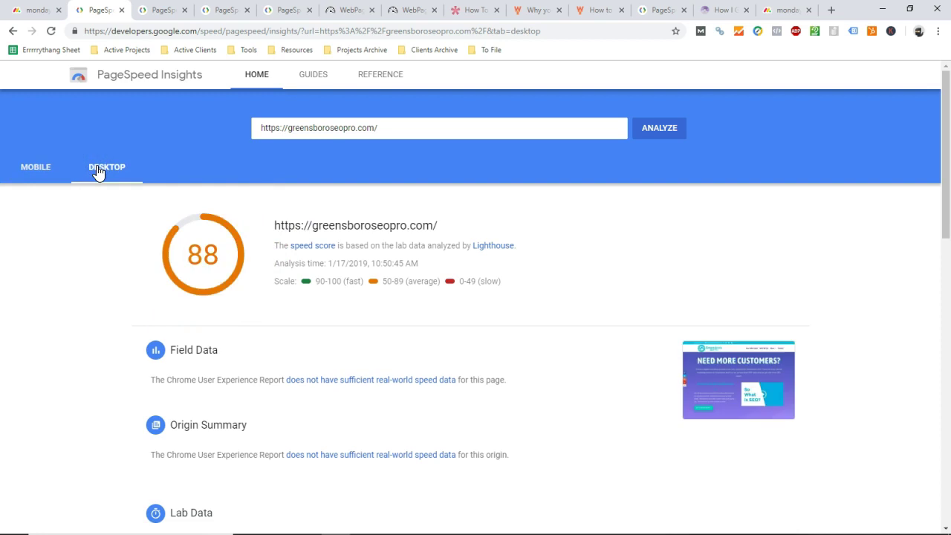
# - Check the mobile and desktop speed scores in the Manifesto page's PageSpeed Insights report
pyautogui.click(160, 10)
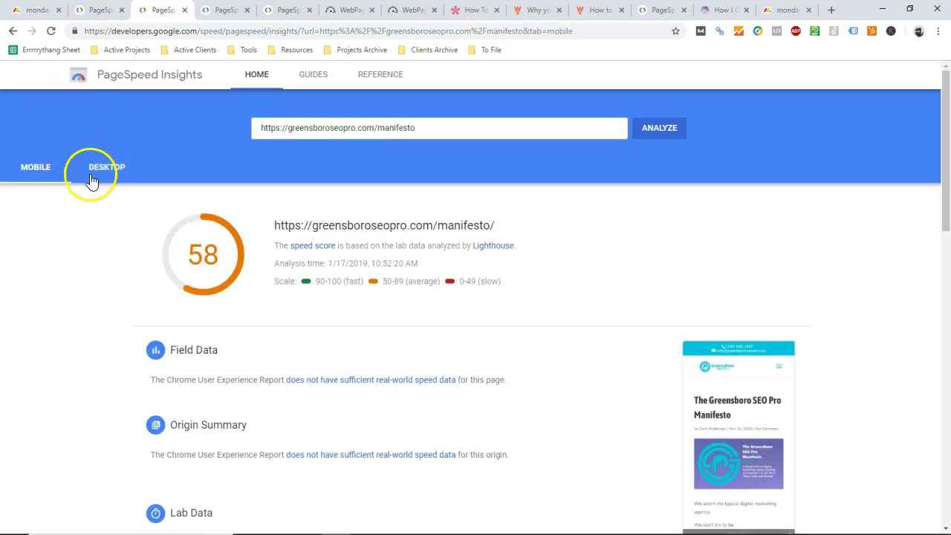
pyautogui.doubleClick(219, 262)
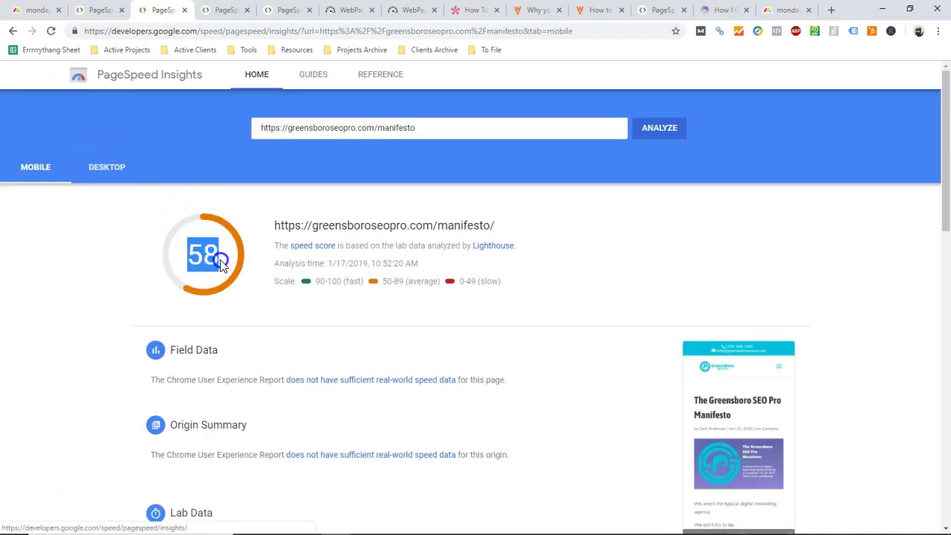
pyautogui.moveTo(211, 259); pyautogui.dragTo(217, 258)
pyautogui.click(111, 179)
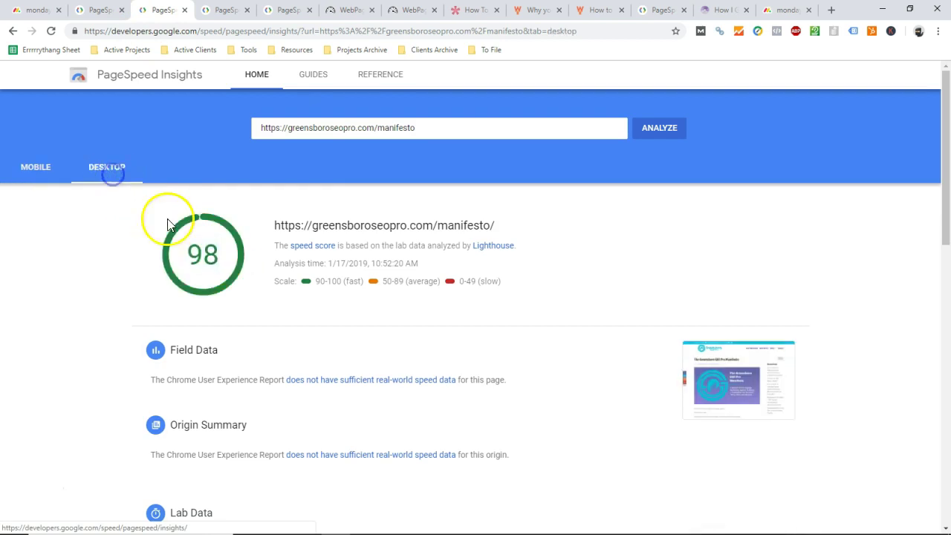
pyautogui.click(217, 275)
pyautogui.moveTo(218, 275); pyautogui.dragTo(253, 279)
# - Check the anytime-bail-bonds-nc page's mobile score and the best-seo-nc-2-month-update page's desktop score
pyautogui.hotkey('ctrl', 'Tab')
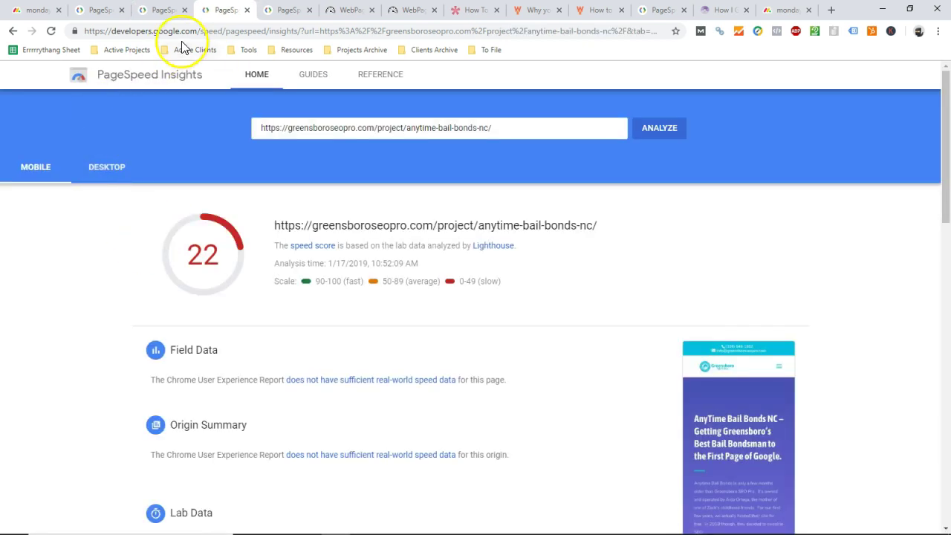
pyautogui.hotkey('ctrl', 'Tab')
pyautogui.click(106, 175)
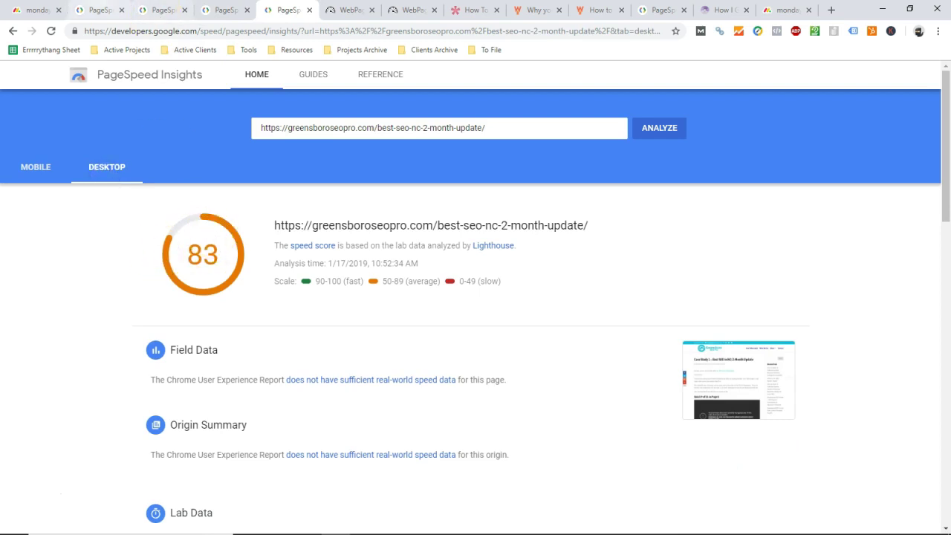
# - Return to the homepage's desktop report and examine its Field Data notice, Lab Data metrics and Opportunities
pyautogui.hotkey('ctrl', '2')
pyautogui.scroll(-3, 97, 267)
pyautogui.scroll(-2, 89, 287)
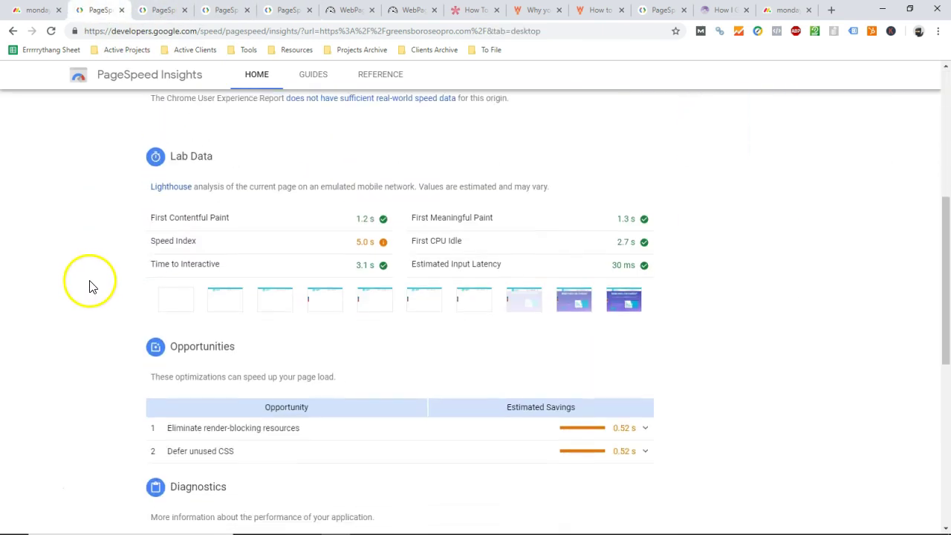
pyautogui.scroll(2, 431, 245)
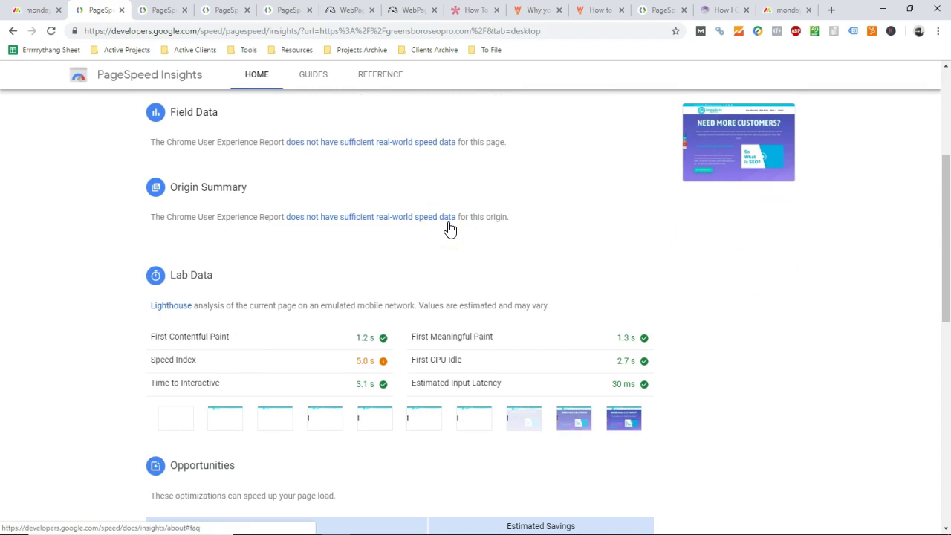
pyautogui.scroll(2, 364, 276)
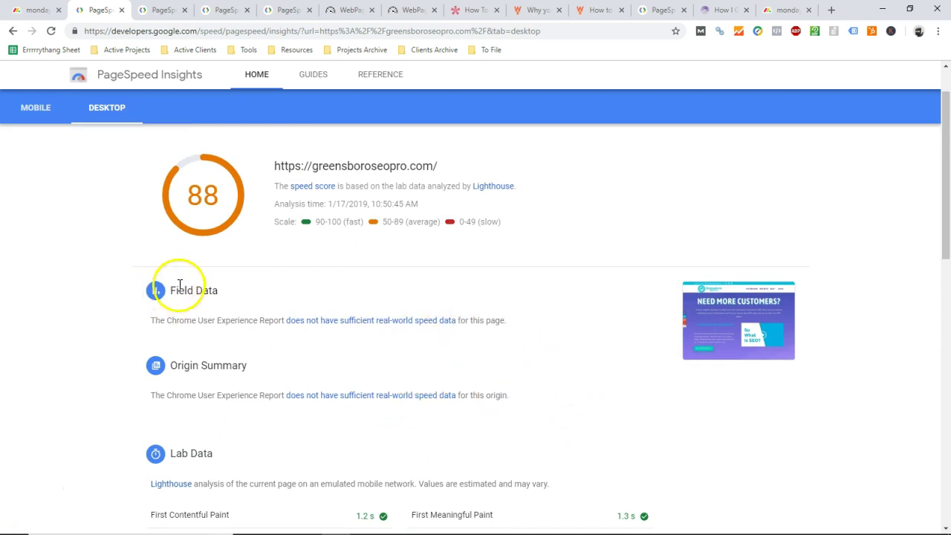
pyautogui.moveTo(359, 300); pyautogui.dragTo(531, 319)
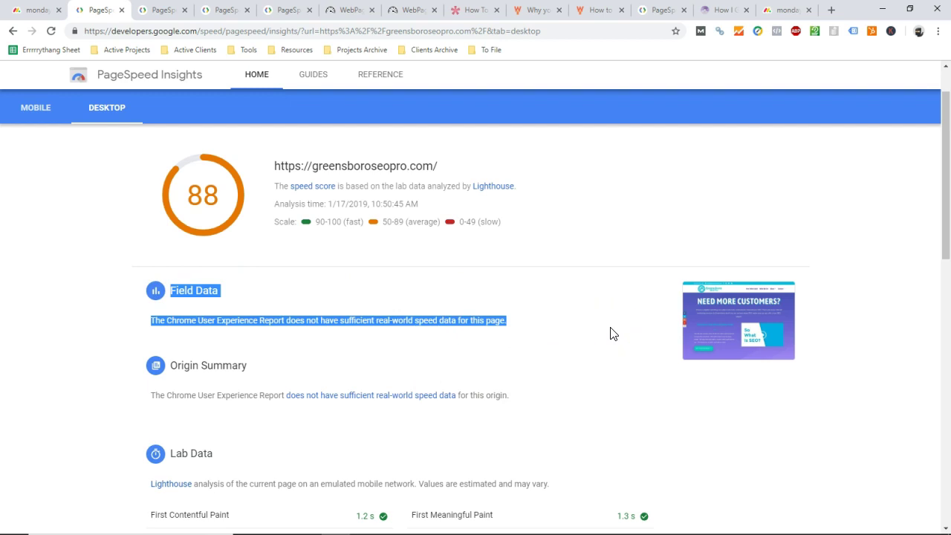
pyautogui.scroll(-2, 297, 345)
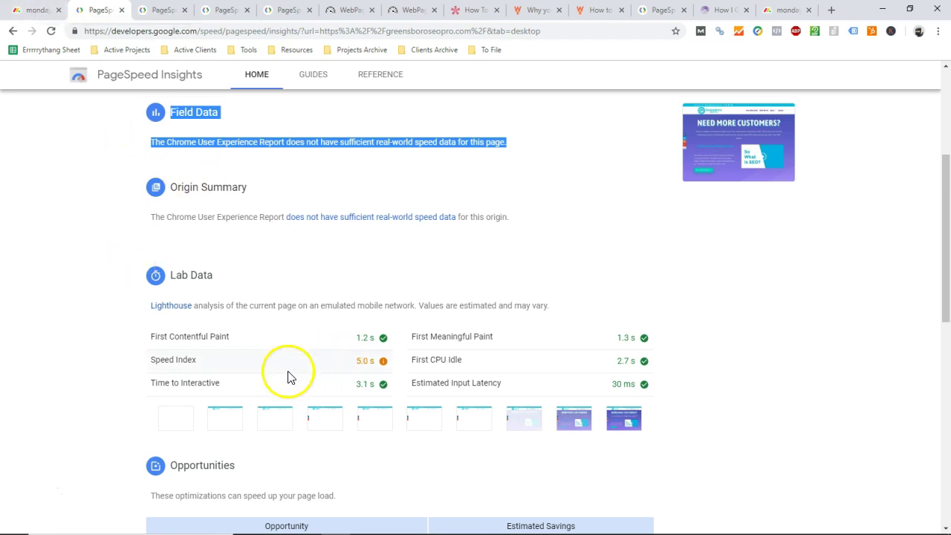
pyautogui.scroll(-2, 284, 374)
pyautogui.scroll(5, 373, 221)
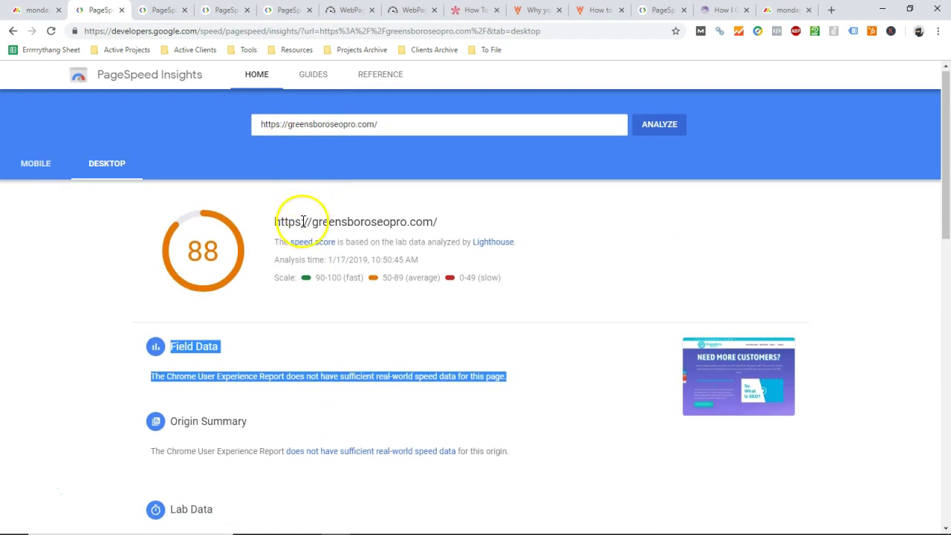
pyautogui.scroll(-3, 308, 215)
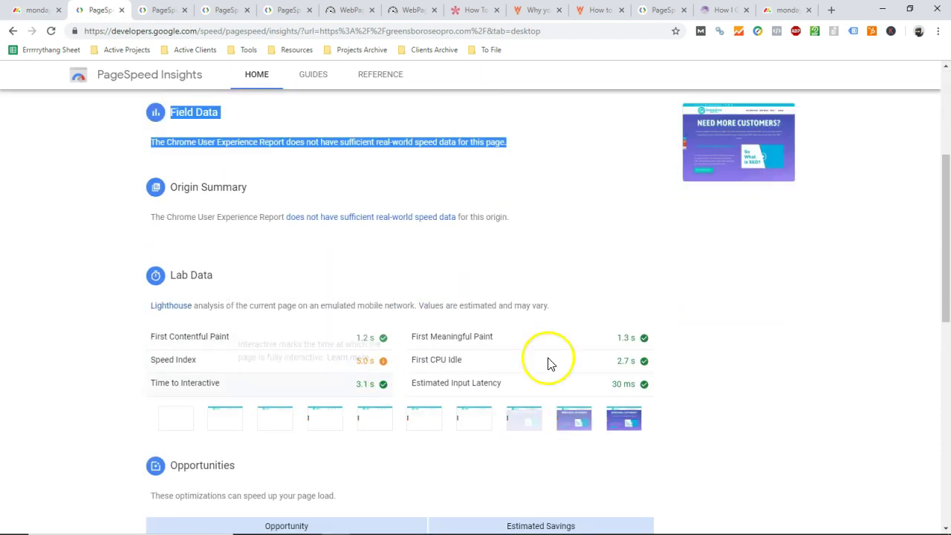
# - Examine the homepage desktop report's First Meaningful Paint metric, Opportunities and Diagnostics
pyautogui.moveTo(623, 340)
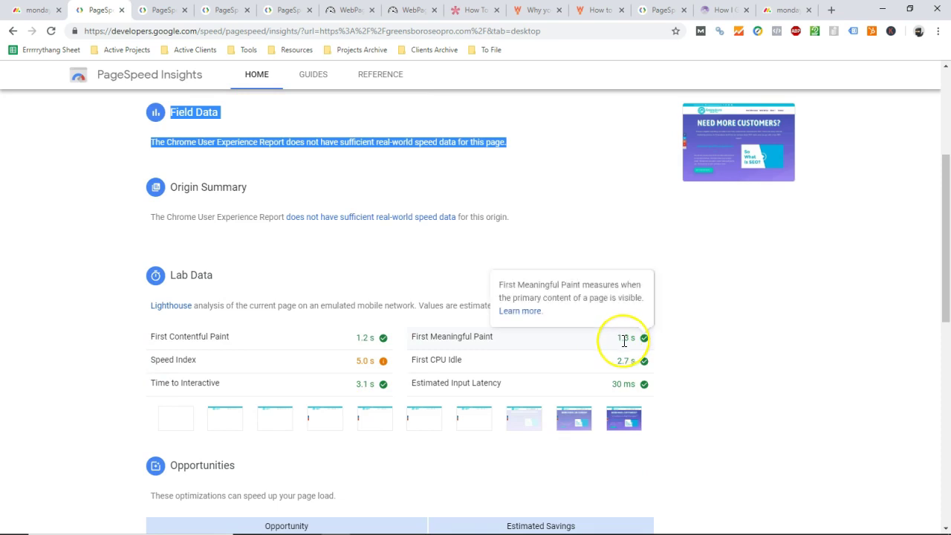
pyautogui.scroll(-4, 624, 340)
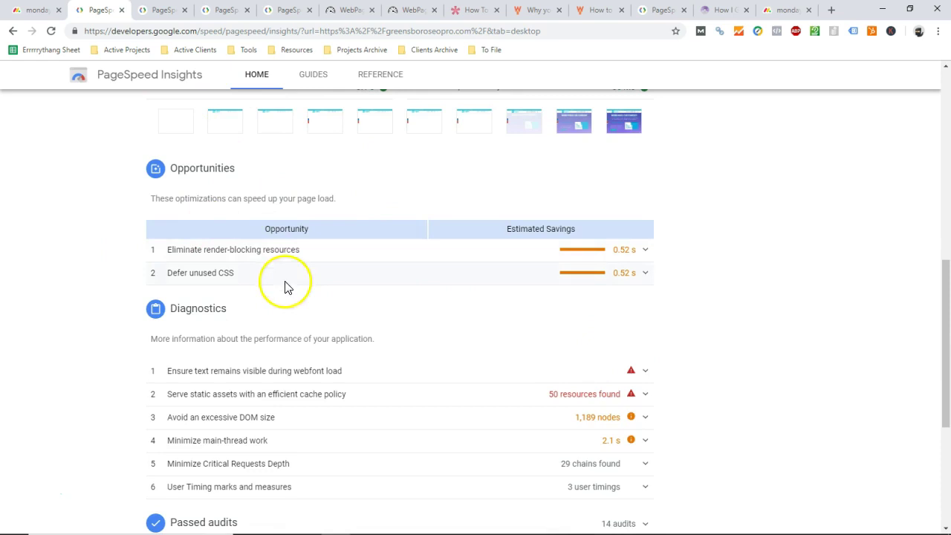
pyautogui.scroll(-3, 286, 287)
pyautogui.scroll(1, 233, 318)
pyautogui.scroll(2, 261, 334)
# - Expand "Eliminate render-blocking resources" in the homepage's desktop report and examine the potential savings listed for Divi/style.css
pyautogui.click(646, 250)
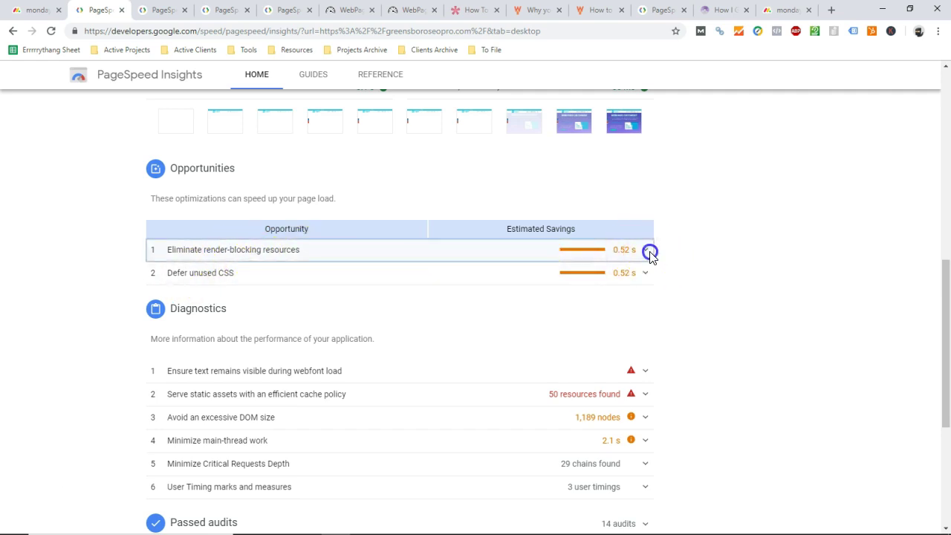
pyautogui.scroll(-2, 318, 265)
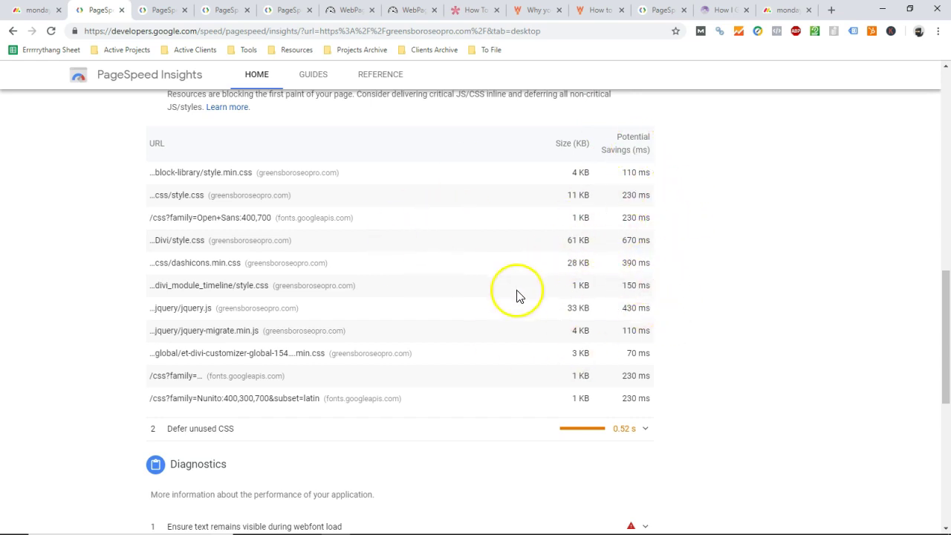
pyautogui.scroll(3, 502, 298)
pyautogui.scroll(-2, 407, 305)
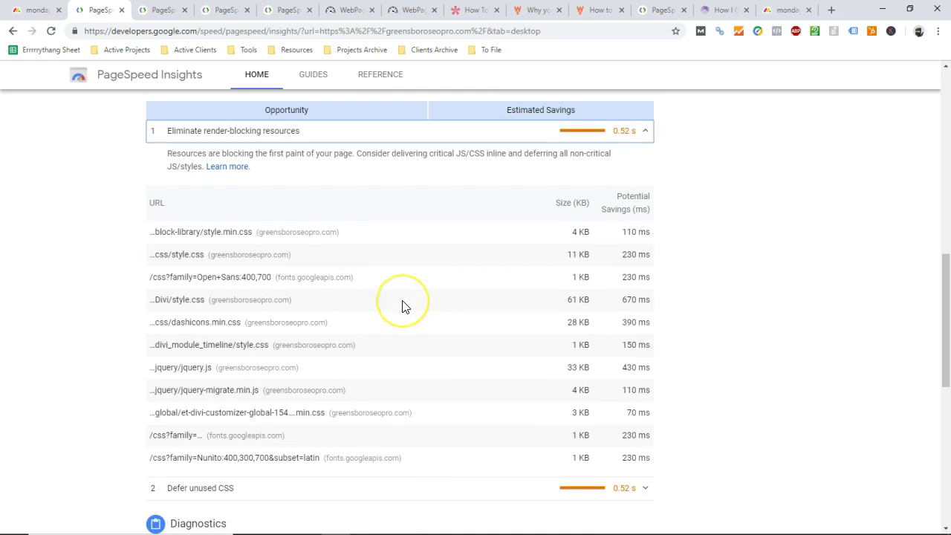
pyautogui.click(628, 302)
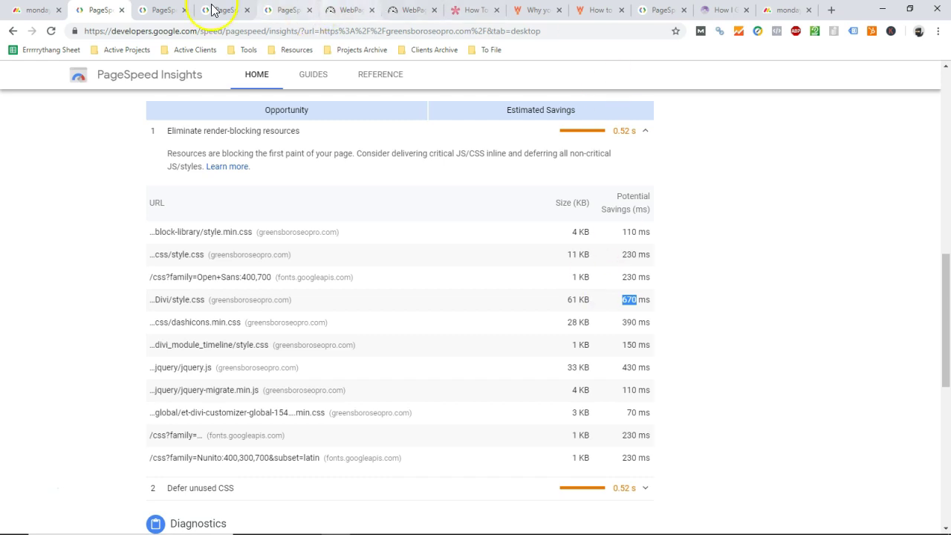
# - Switch the homepage report to mobile results and expand "Defer offscreen images" to examine the listed images
pyautogui.scroll(1, 252, 189)
pyautogui.scroll(10, 253, 189)
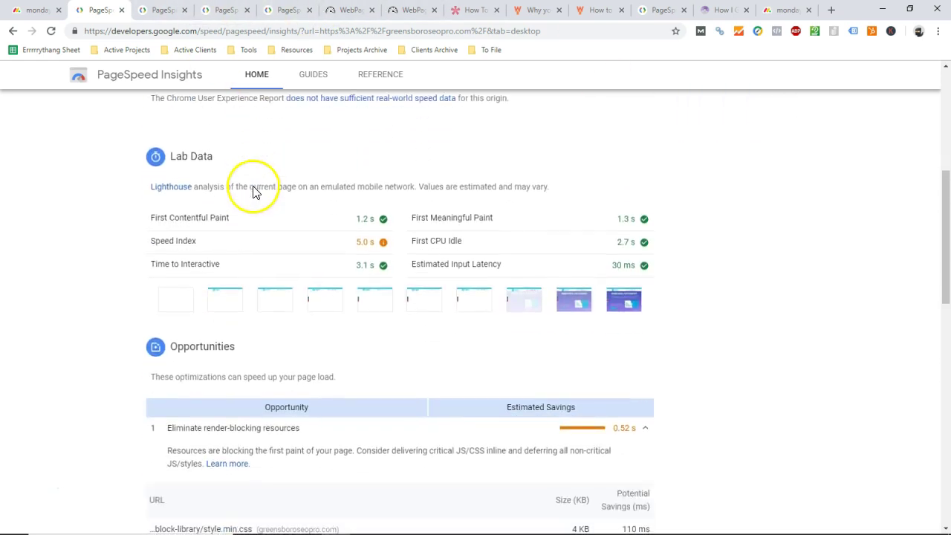
pyautogui.click(21, 171)
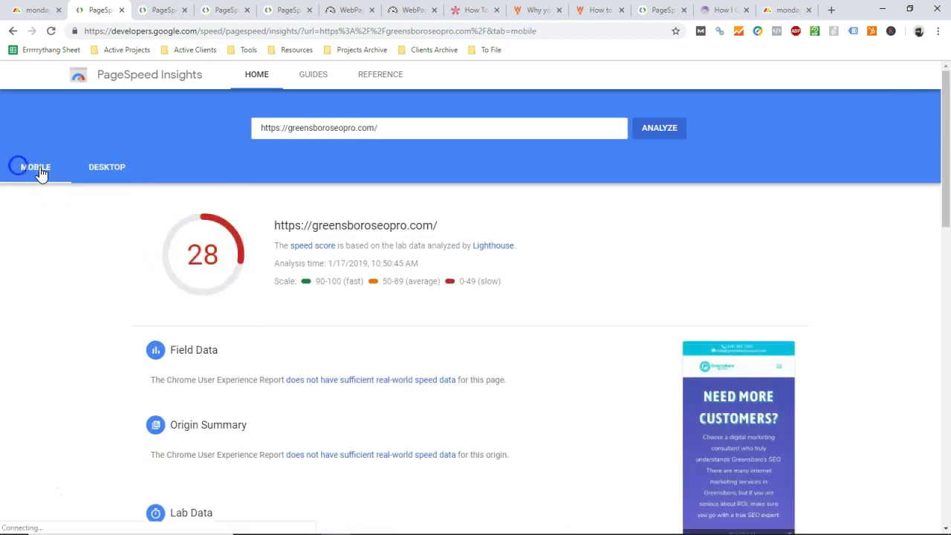
pyautogui.scroll(-10, 170, 197)
pyautogui.scroll(10, 215, 223)
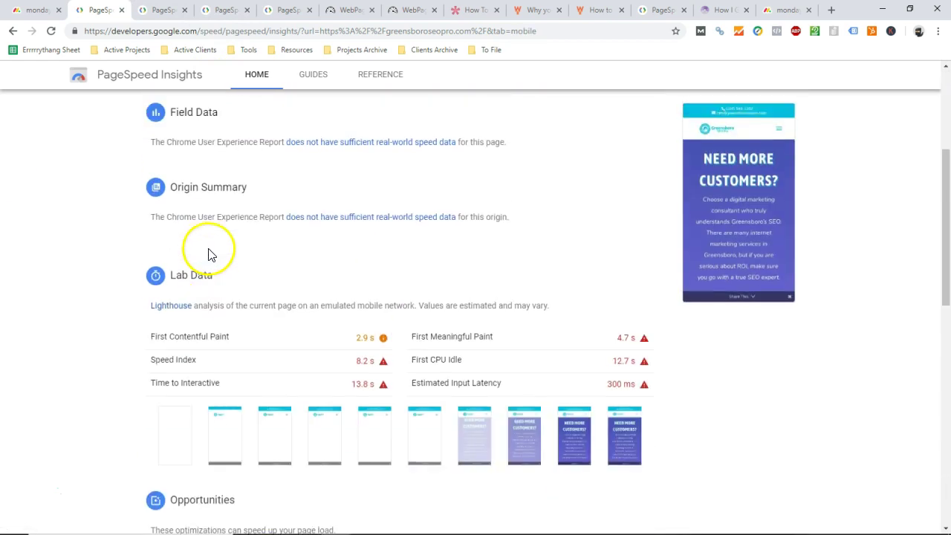
pyautogui.scroll(-10, 44, 178)
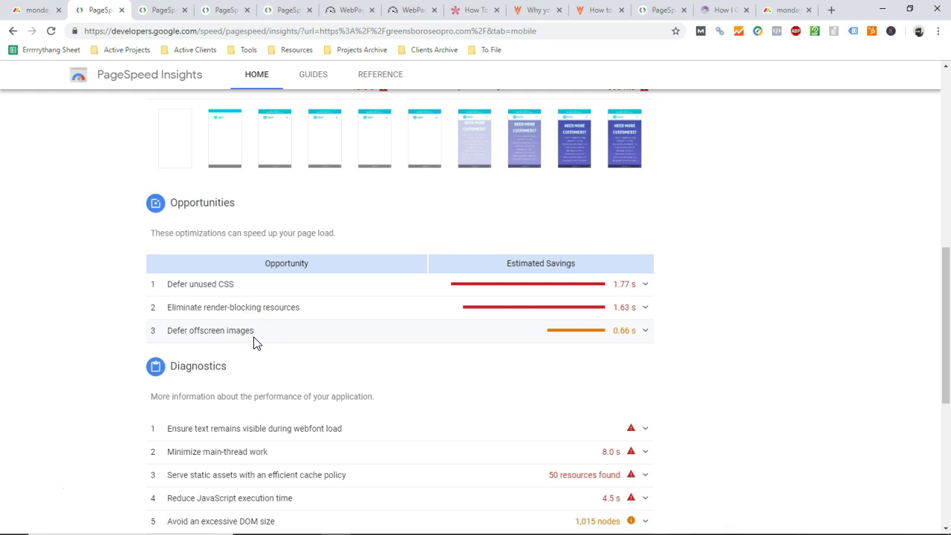
pyautogui.moveTo(257, 335); pyautogui.dragTo(225, 332)
pyautogui.moveTo(165, 340); pyautogui.dragTo(171, 340)
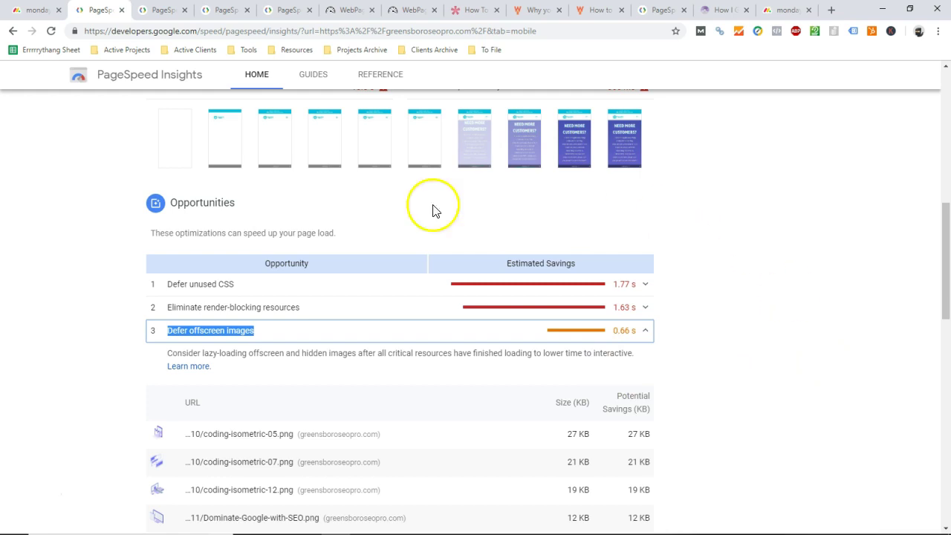
pyautogui.moveTo(723, 527)
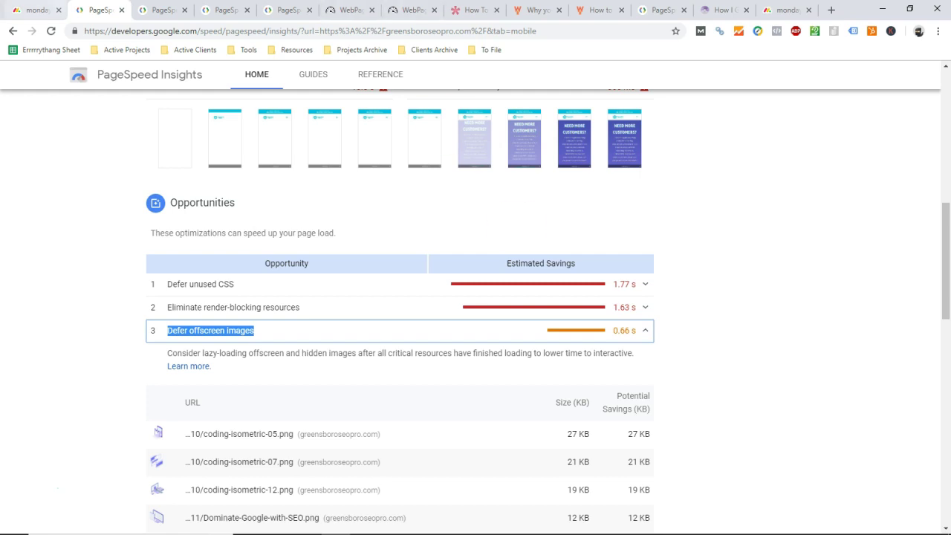
# - Glance at the speed dashboard board, review the Manifesto report's desktop Lab Data and Opportunities, and switch that report to mobile
pyautogui.click(37, 9)
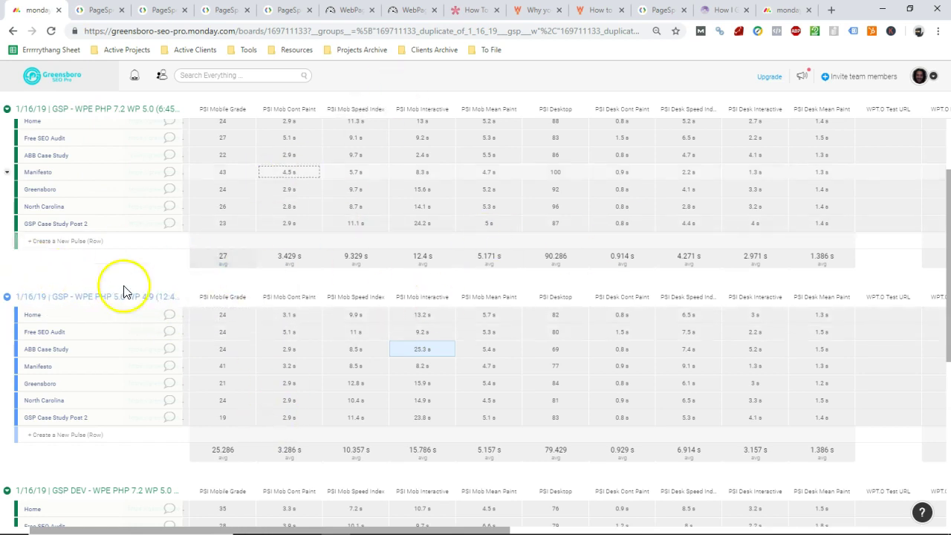
pyautogui.click(159, 10)
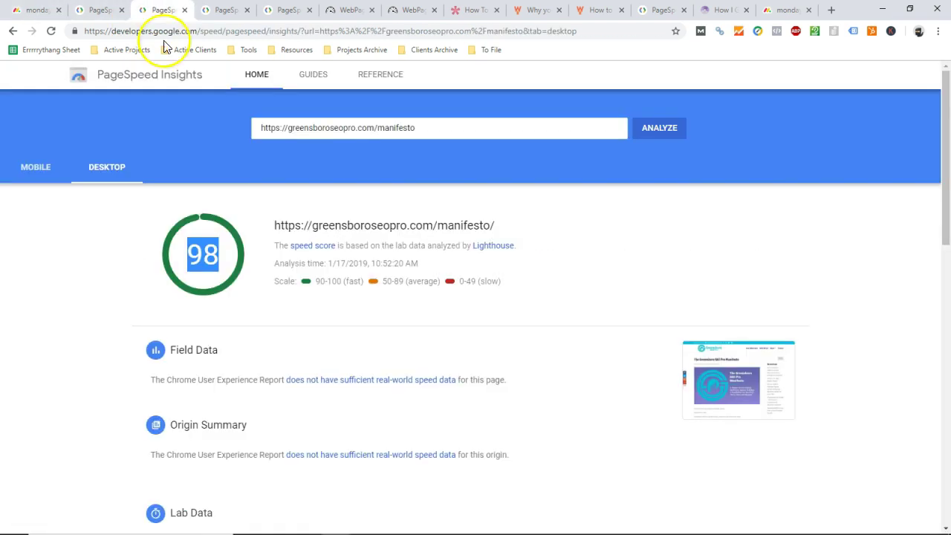
pyautogui.scroll(-8, 131, 218)
pyautogui.scroll(3, 234, 170)
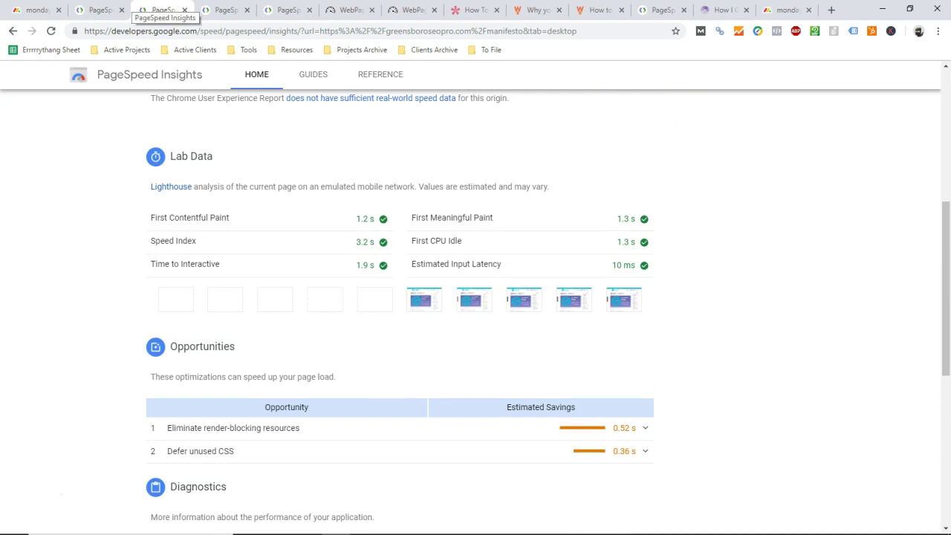
pyautogui.scroll(4, 195, 183)
pyautogui.click(44, 109)
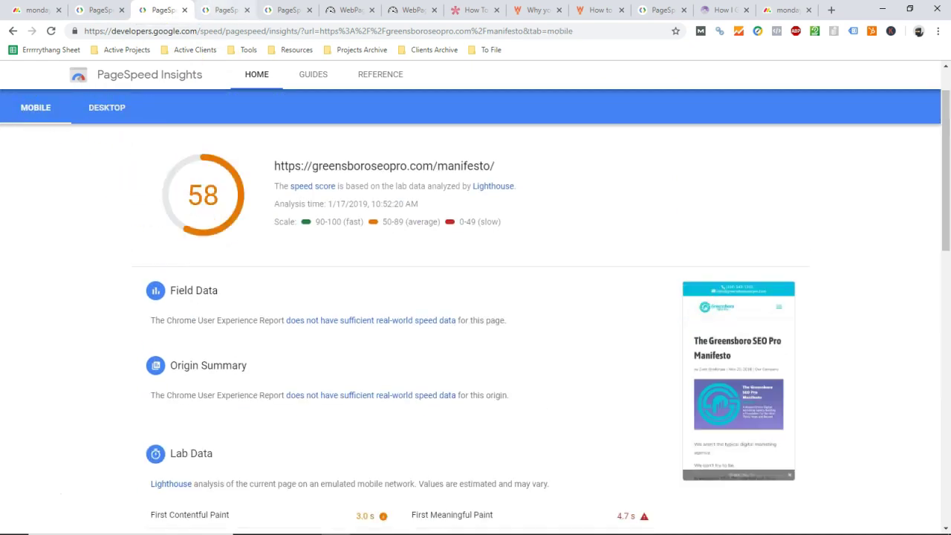
# - Show the mobile results for the anytime-bail-bonds-nc and best-seo-nc-2-month-update reports
pyautogui.hotkey('ctrl', 'Tab')
pyautogui.click(35, 167)
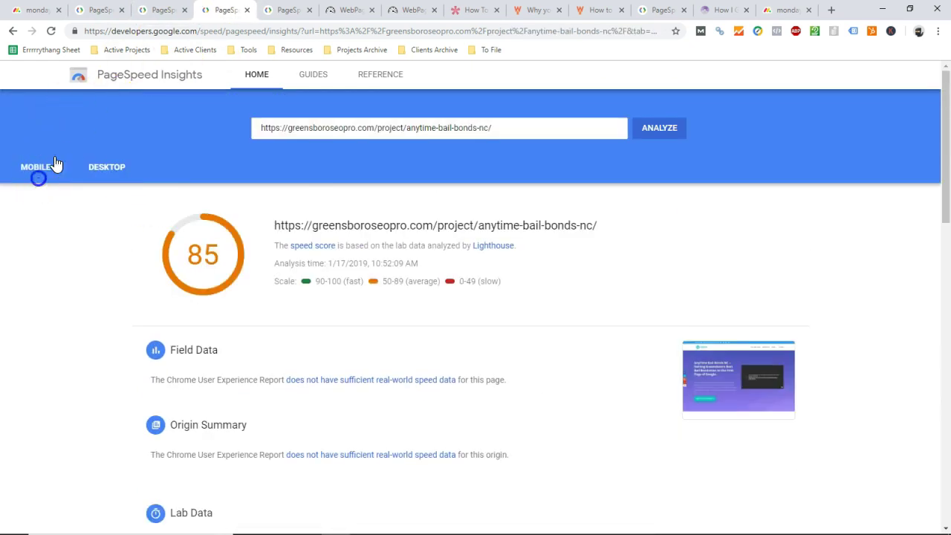
pyautogui.click(288, 12)
# - Return to the Manifesto page's mobile report, check its Lab Data, and expand "Defer offscreen images" under Opportunities
pyautogui.click(167, 10)
pyautogui.scroll(-3, 187, 98)
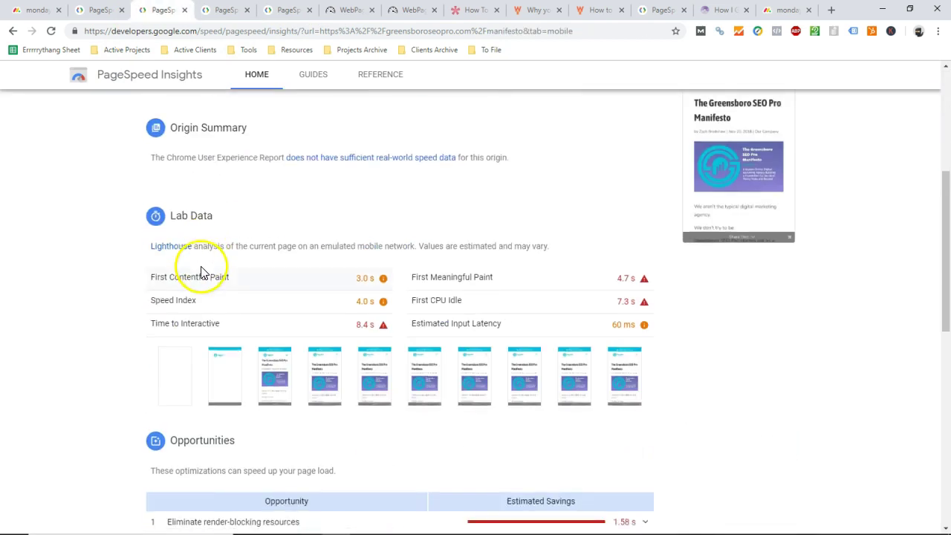
pyautogui.scroll(-4, 201, 272)
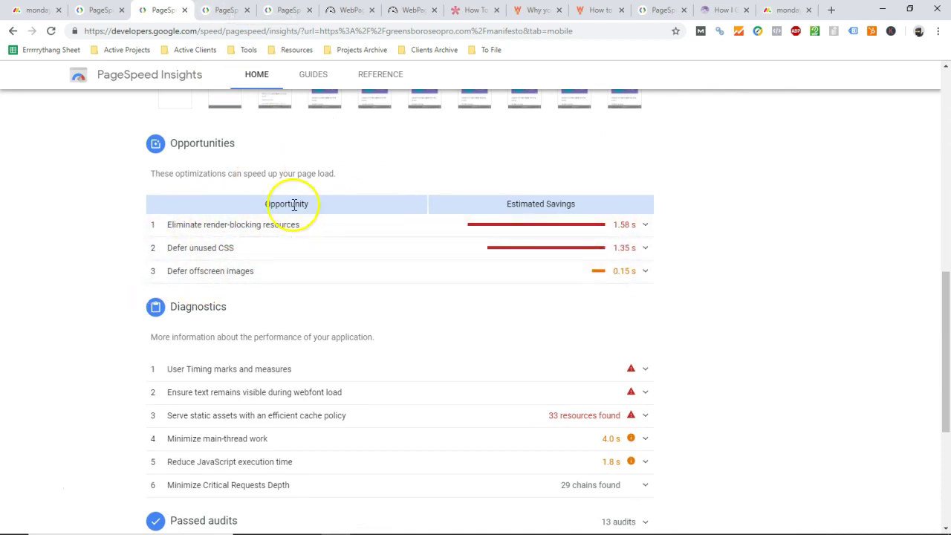
pyautogui.doubleClick(627, 270)
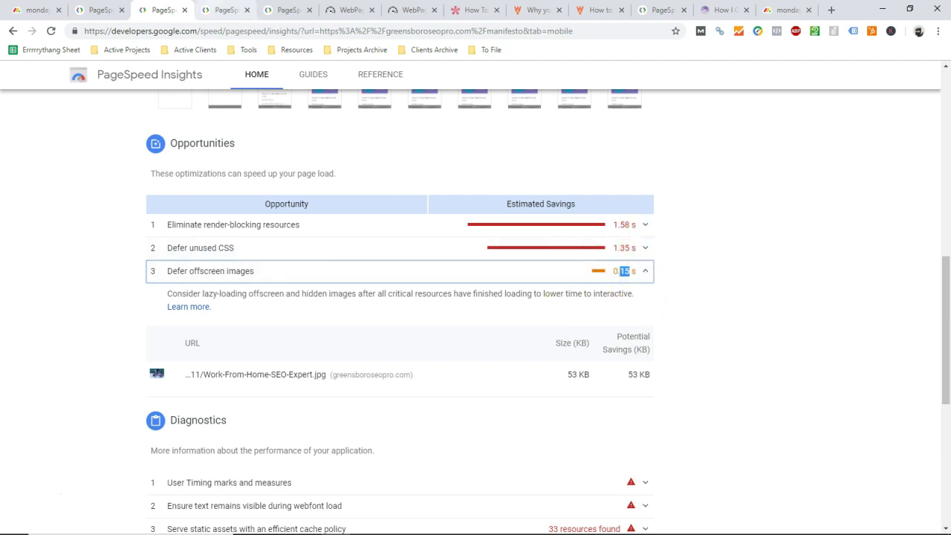
# - Expand "Serve images in next-gen formats" in the anytime-bail-bonds-nc mobile report and examine the listed images
pyautogui.click(236, 11)
pyautogui.scroll(-8, 471, 265)
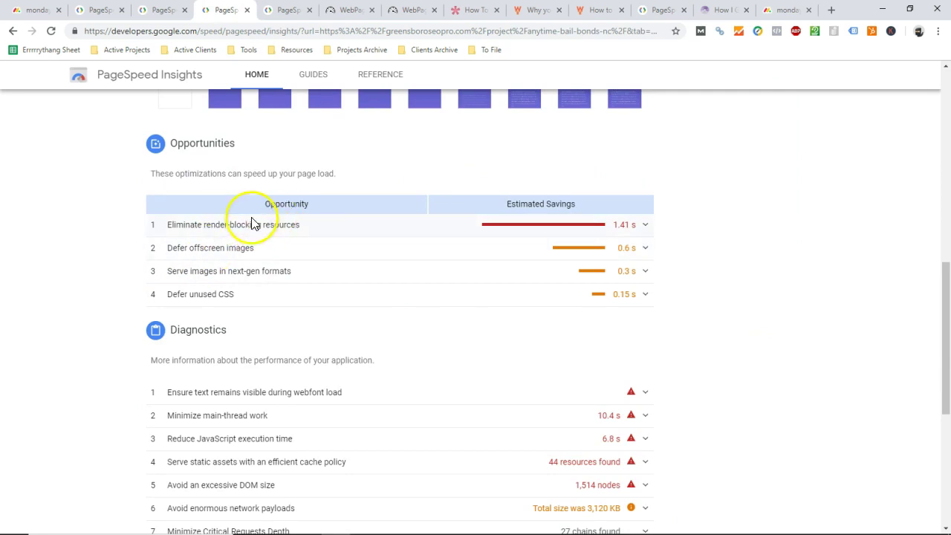
pyautogui.moveTo(303, 272); pyautogui.dragTo(165, 274)
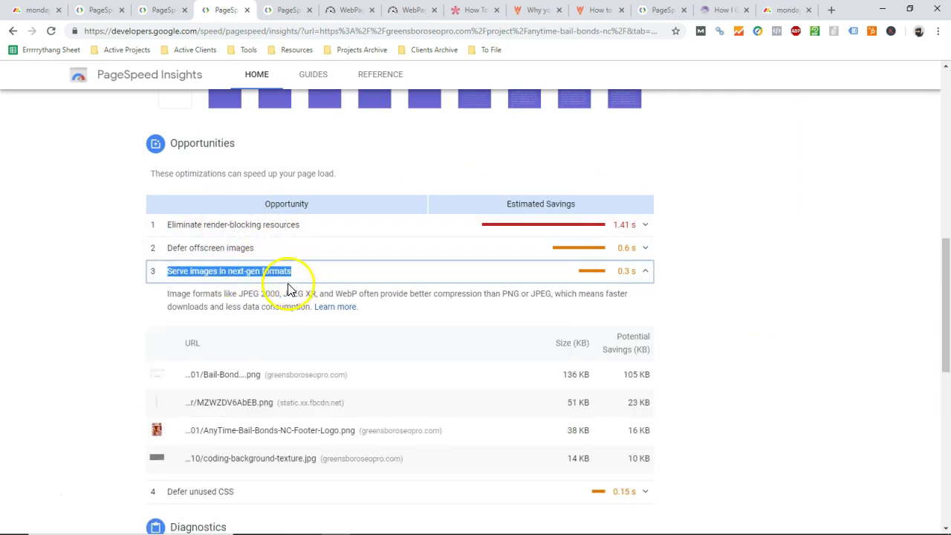
pyautogui.click(287, 9)
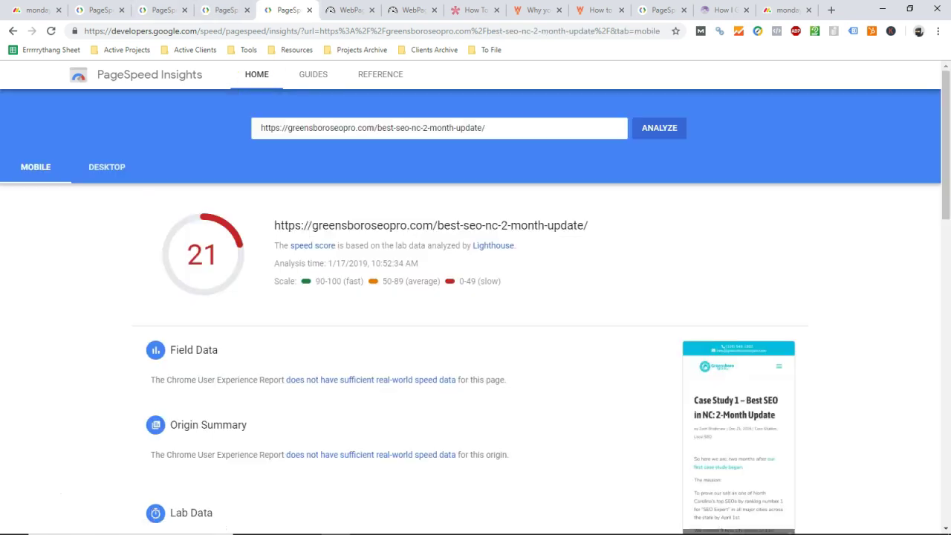
pyautogui.click(217, 10)
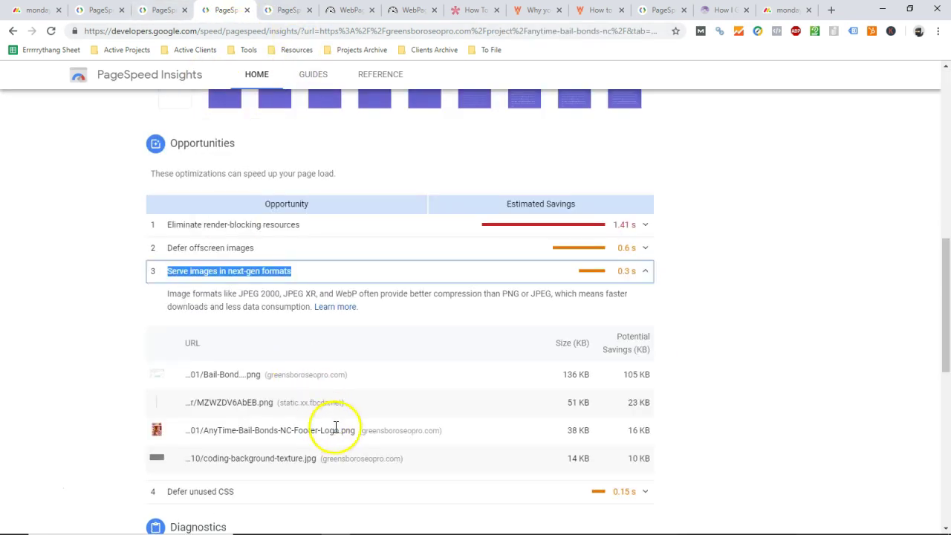
# - Review the best-seo-nc-2-month-update page's mobile report, checking its URL, Time to Interactive and Opportunities
pyautogui.click(287, 9)
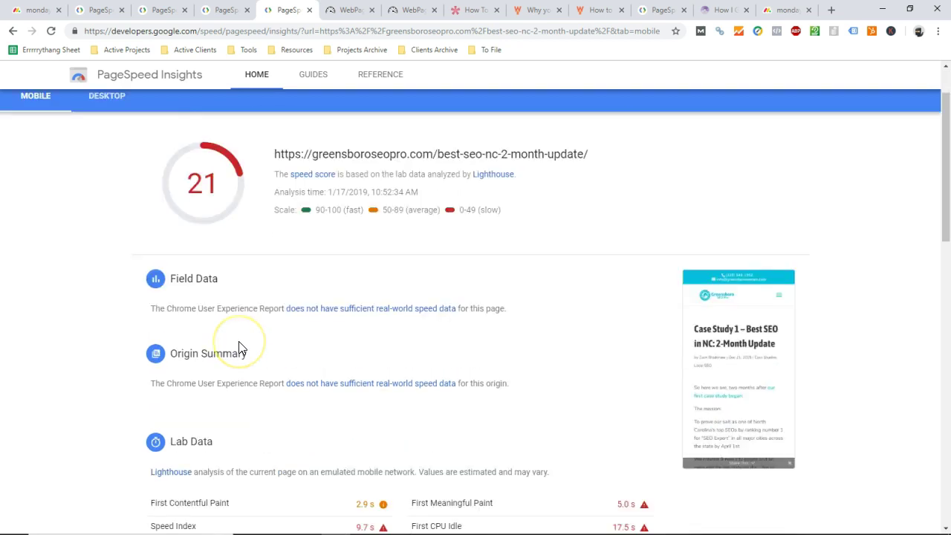
pyautogui.scroll(-5, 239, 346)
pyautogui.scroll(6, 238, 346)
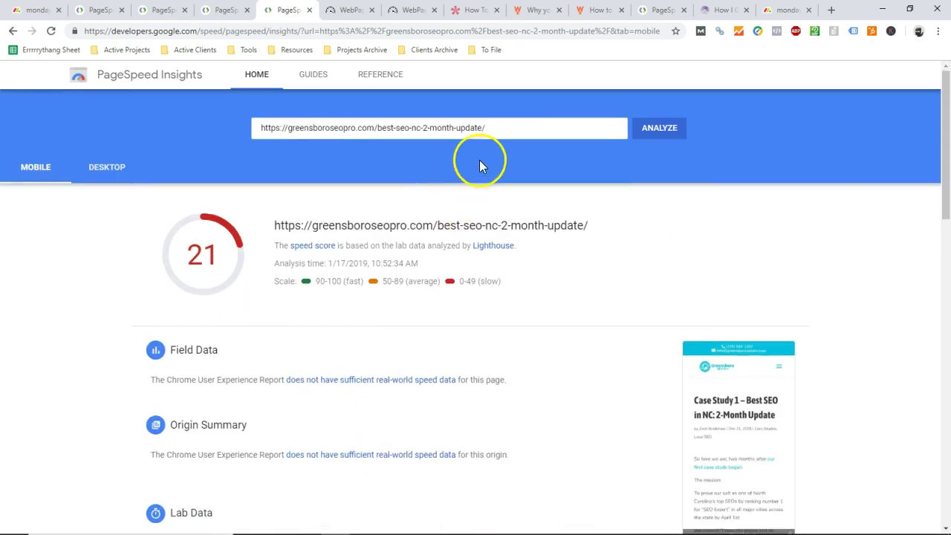
pyautogui.click(403, 126)
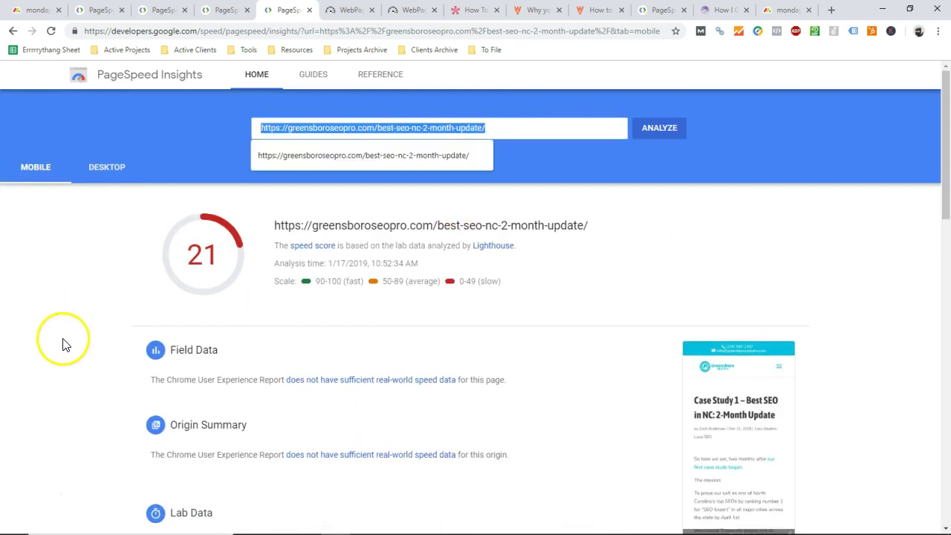
pyautogui.scroll(-5, 63, 344)
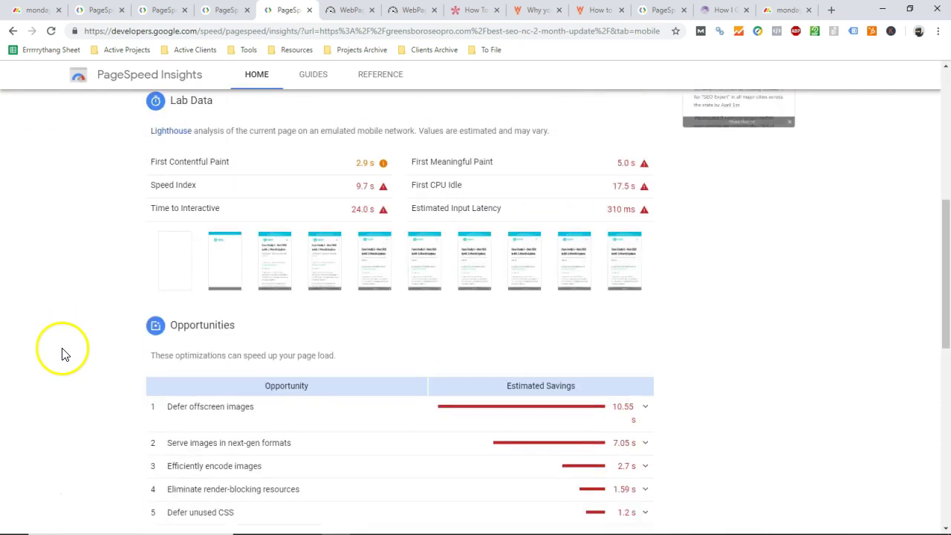
pyautogui.scroll(1, 63, 355)
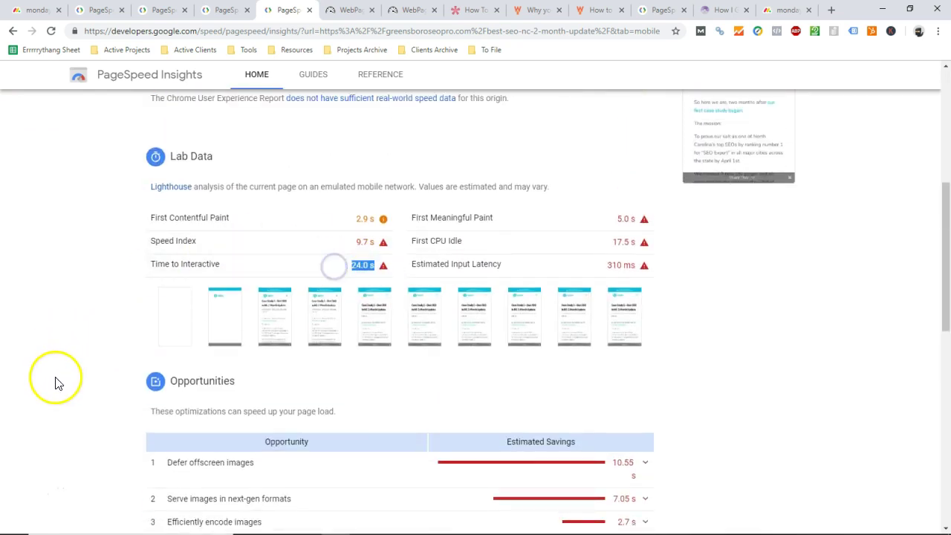
pyautogui.scroll(-3, 60, 384)
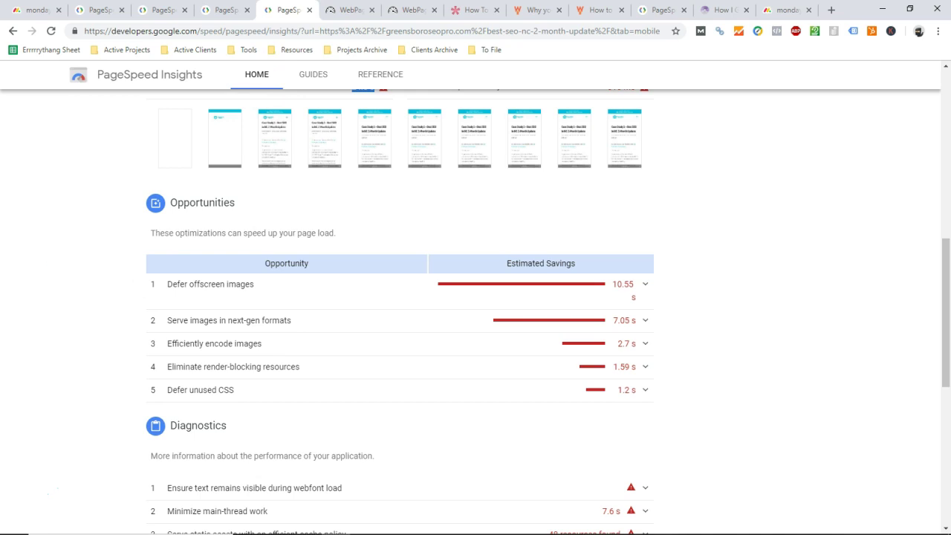
# - Inspect the "Defer offscreen images" and "Serve images in next-gen formats" opportunities of the best-seo-nc-2-month-update page, collapsing each again
pyautogui.moveTo(168, 285); pyautogui.dragTo(256, 283)
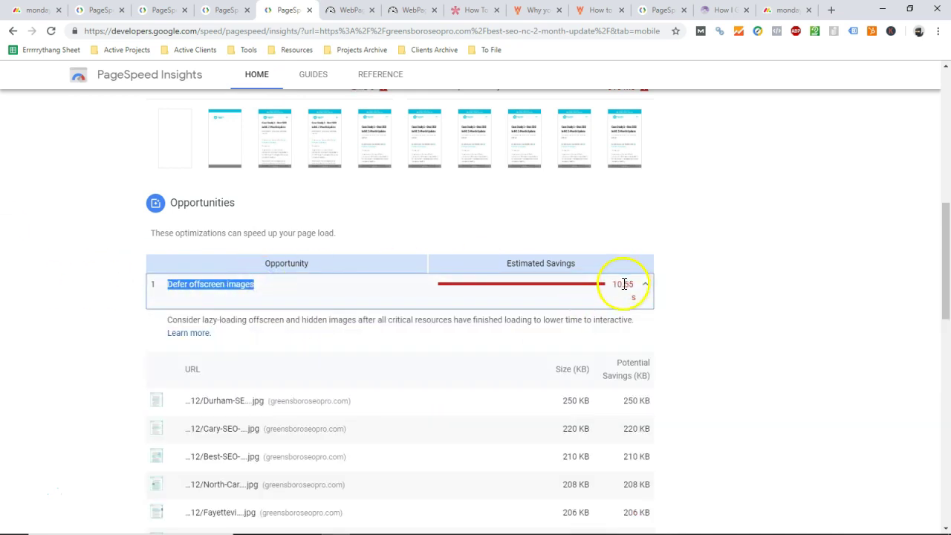
pyautogui.moveTo(621, 284)
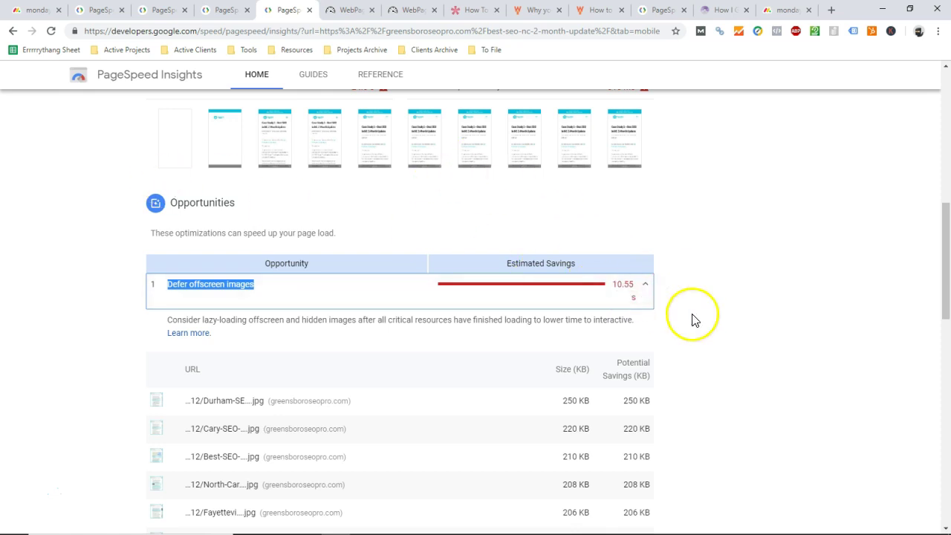
pyautogui.click(645, 289)
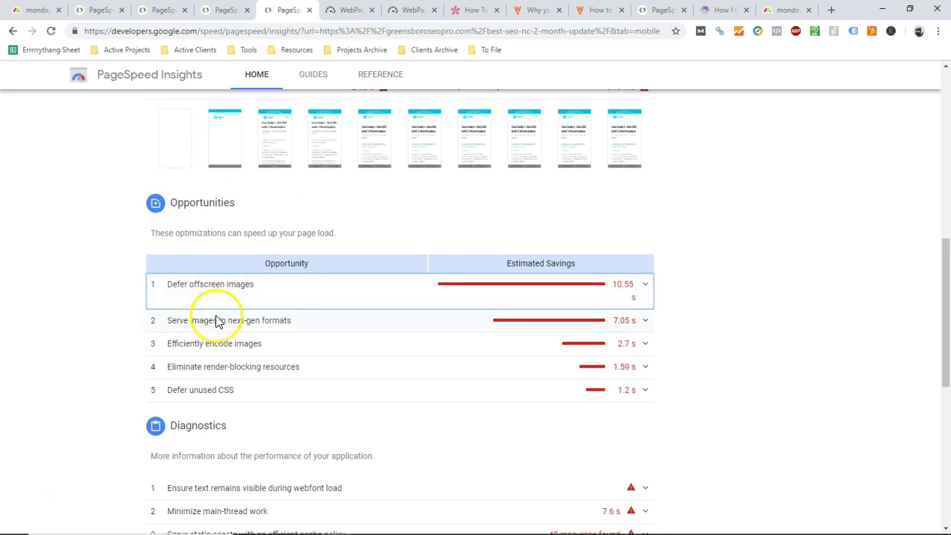
pyautogui.moveTo(303, 322); pyautogui.dragTo(178, 320)
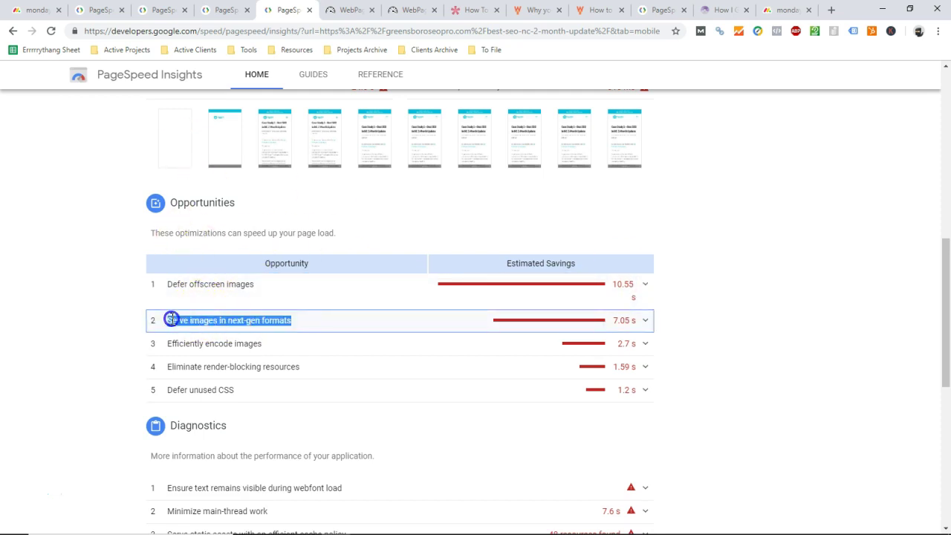
pyautogui.click(647, 323)
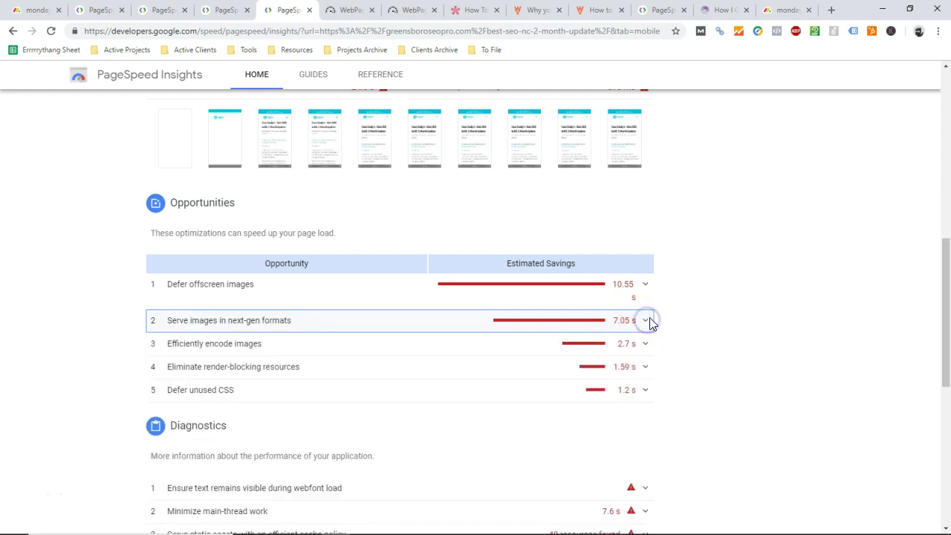
# - Check the "Efficiently encode images" opportunity of the best-seo-nc-2-month-update page, and return to the anytime-bail-bonds-nc report's Lab Data
pyautogui.moveTo(277, 345); pyautogui.dragTo(177, 335)
pyautogui.click(644, 343)
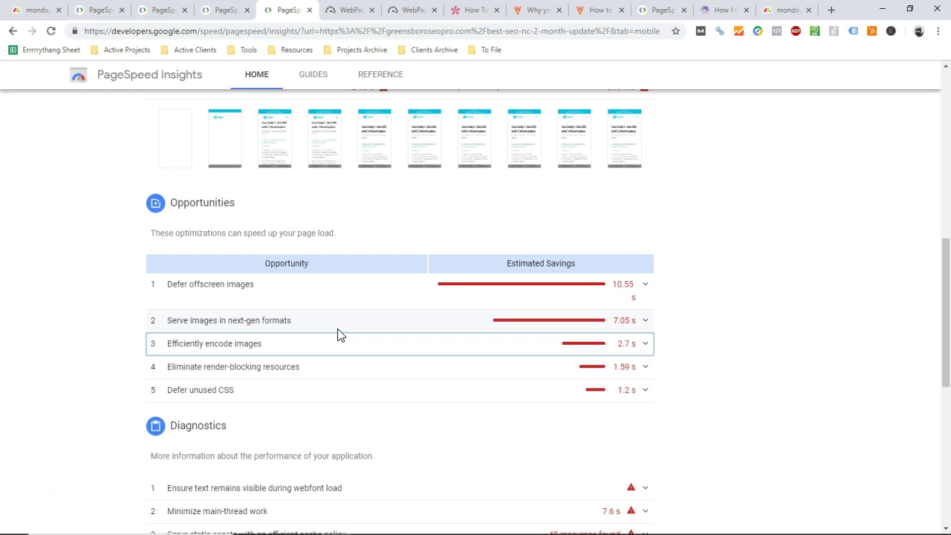
pyautogui.click(224, 10)
pyautogui.scroll(10, 289, 303)
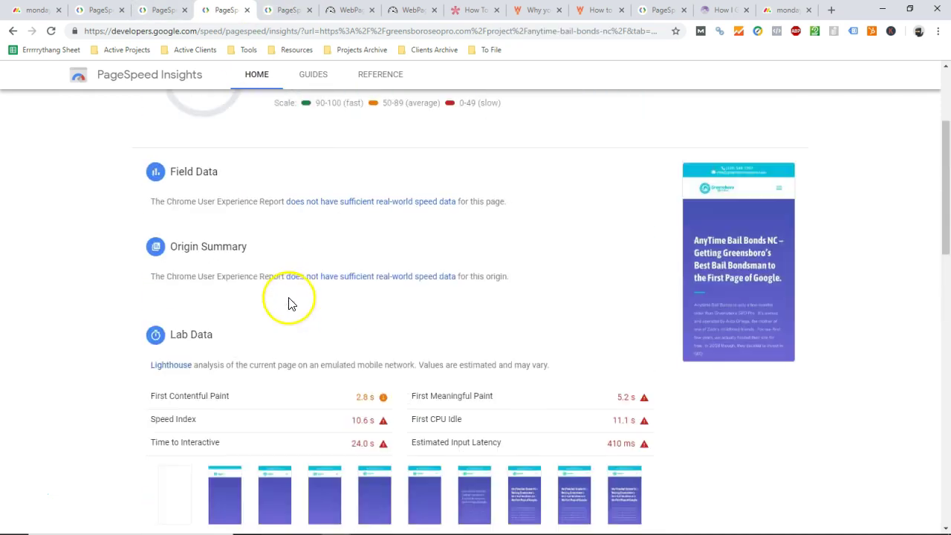
# - Expand "Eliminate render-blocking resources" in the Manifesto page's mobile report and review the listed resources and their potential savings
pyautogui.click(162, 9)
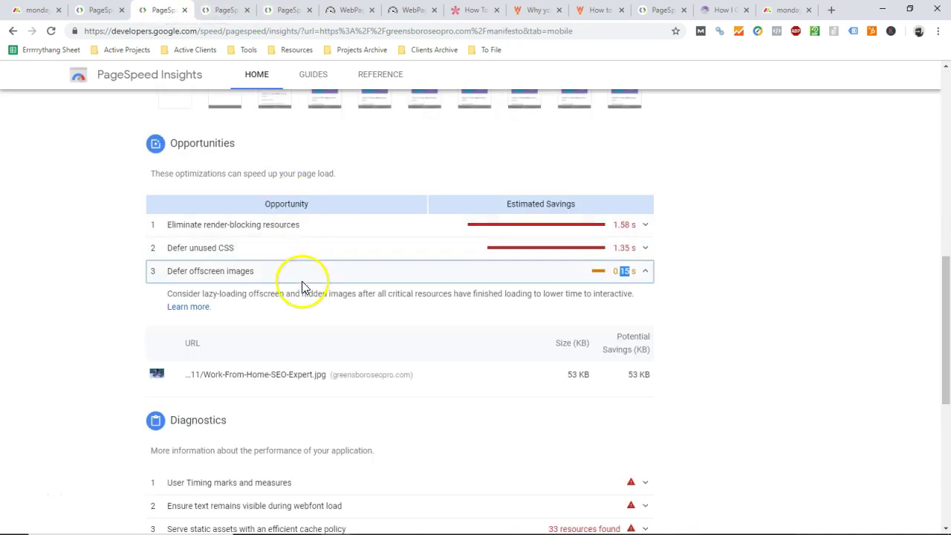
pyautogui.scroll(1, 323, 282)
pyautogui.click(721, 351)
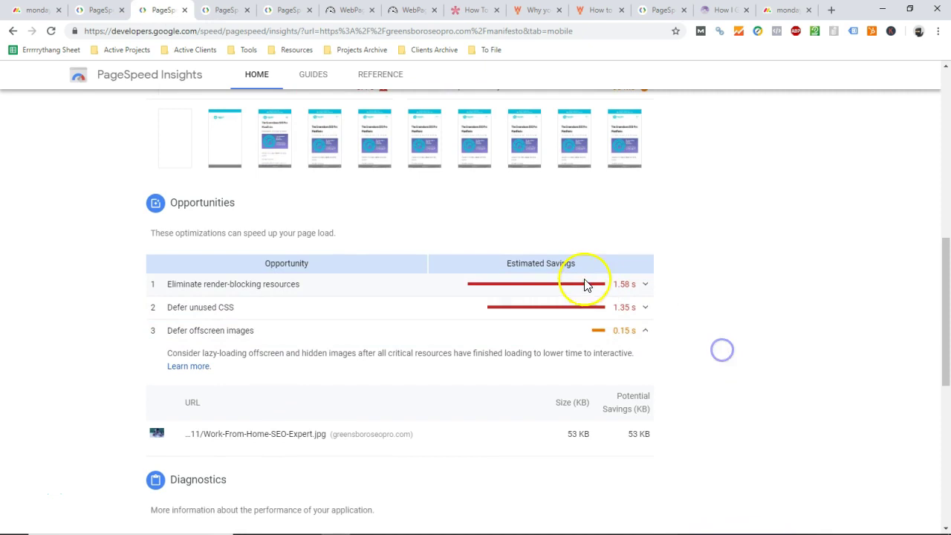
pyautogui.doubleClick(624, 285)
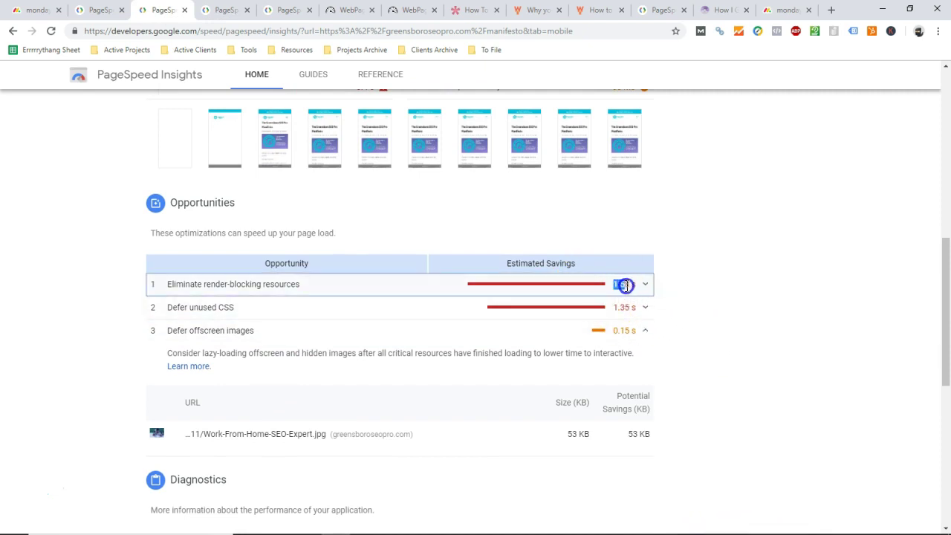
pyautogui.click(636, 287)
pyautogui.scroll(3, 742, 342)
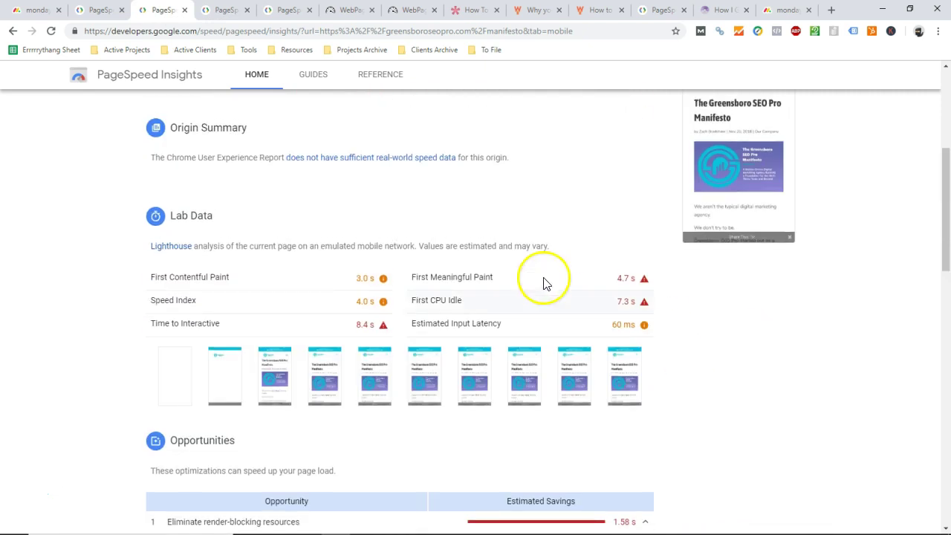
pyautogui.scroll(-1, 525, 310)
pyautogui.scroll(-4, 630, 307)
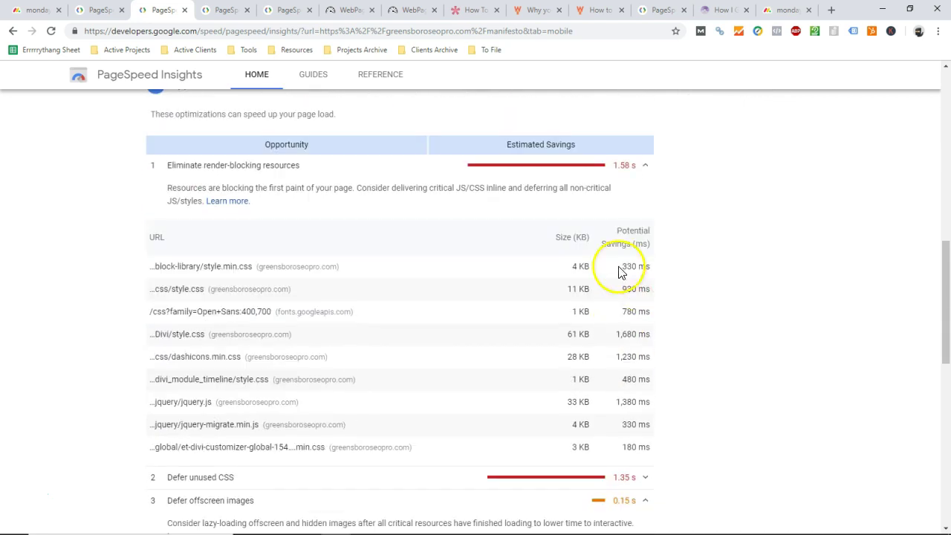
pyautogui.scroll(-2, 632, 335)
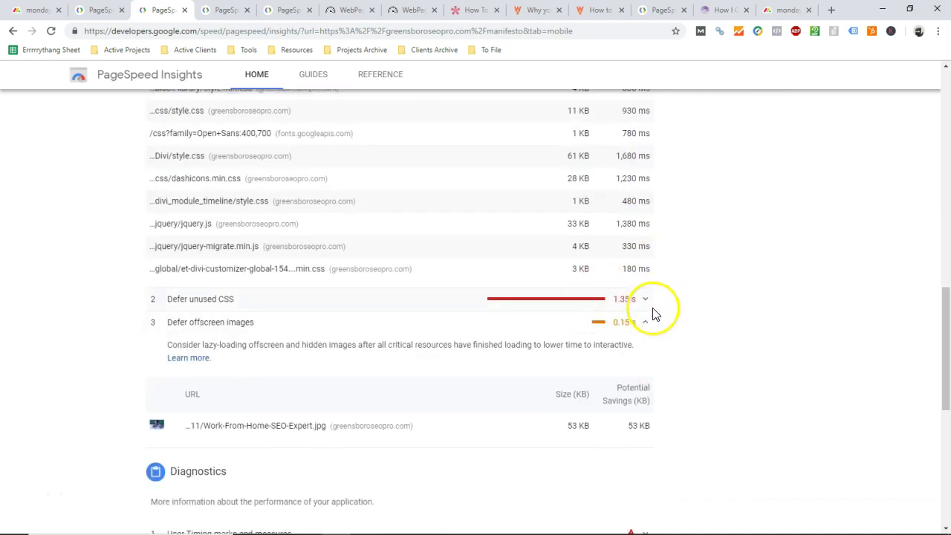
# - Compare the Manifesto report's Lab Data, including Time to Interactive, First Meaningful Paint and Estimated Input Latency, with its render-blocking resources opportunity
pyautogui.scroll(4, 661, 326)
pyautogui.scroll(4, 663, 329)
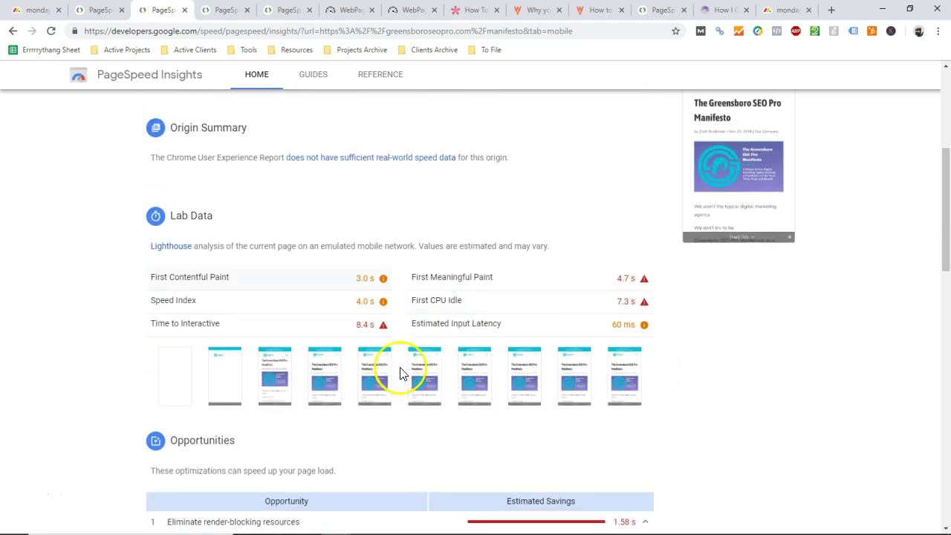
pyautogui.scroll(-4, 647, 367)
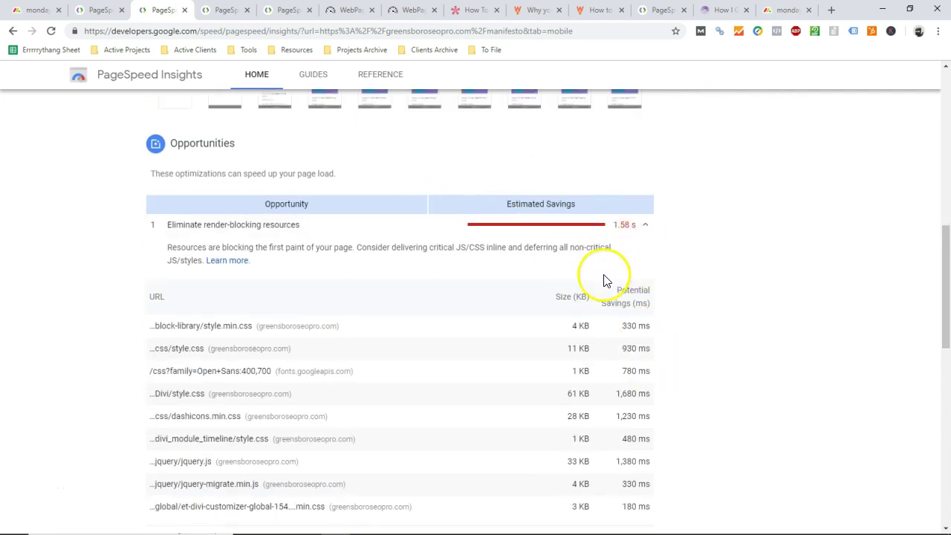
pyautogui.scroll(4, 410, 312)
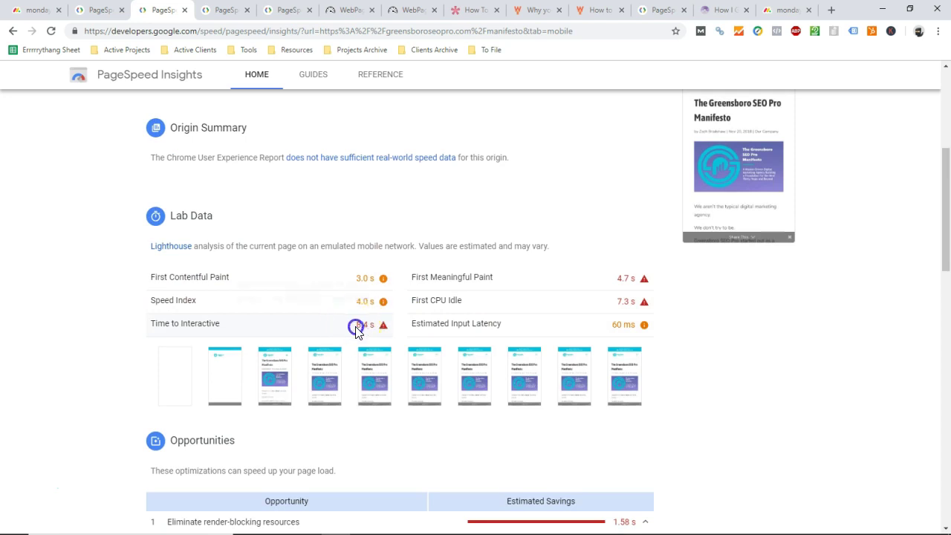
pyautogui.moveTo(356, 327); pyautogui.dragTo(372, 325)
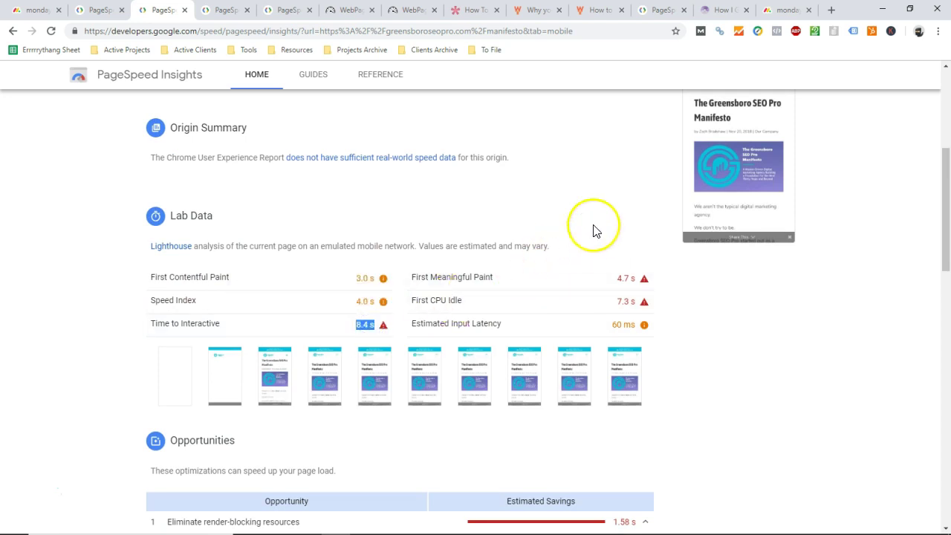
pyautogui.scroll(-1, 388, 377)
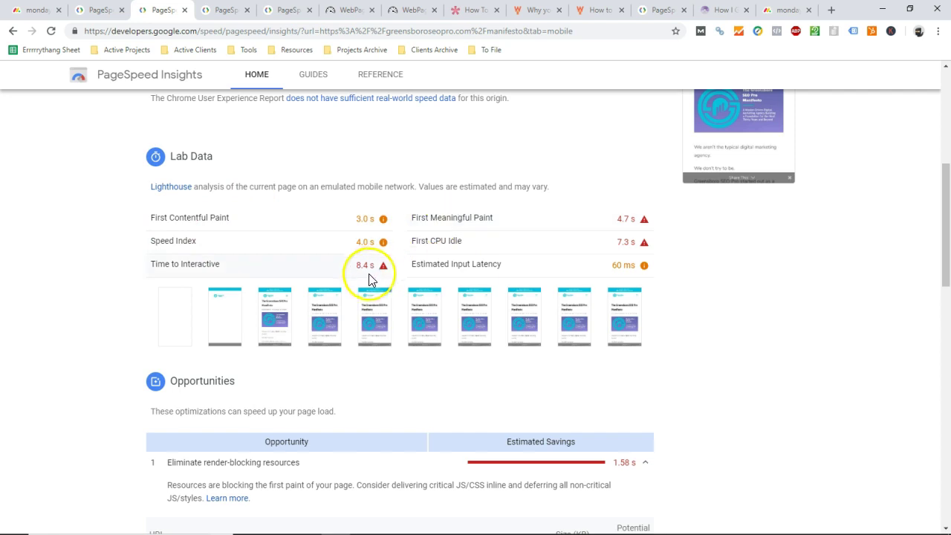
pyautogui.click(624, 218)
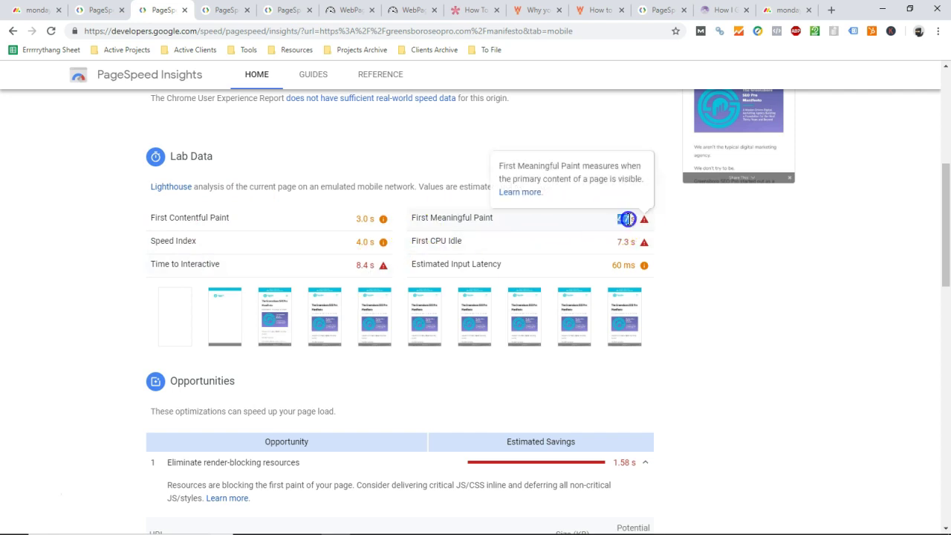
pyautogui.scroll(-2, 731, 265)
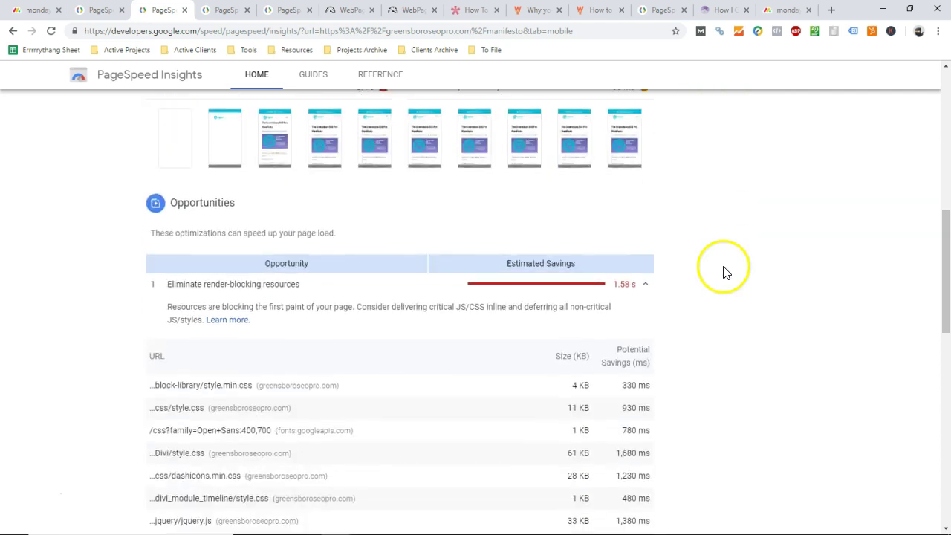
pyautogui.scroll(3, 723, 275)
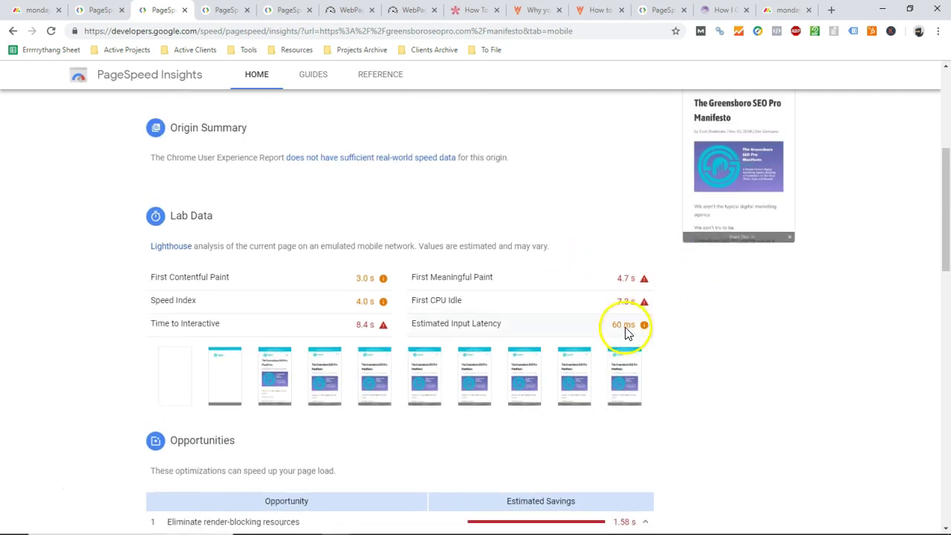
pyautogui.scroll(-3, 603, 294)
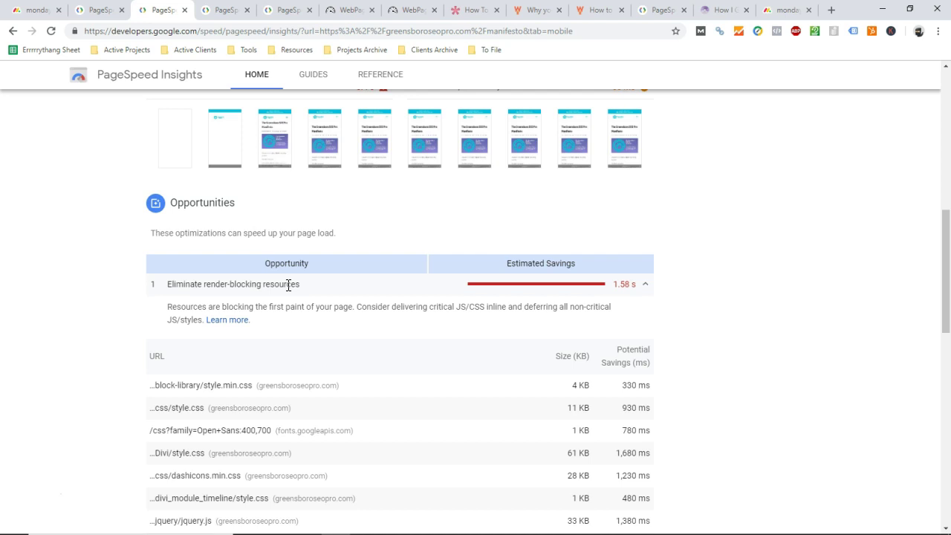
pyautogui.scroll(3, 641, 329)
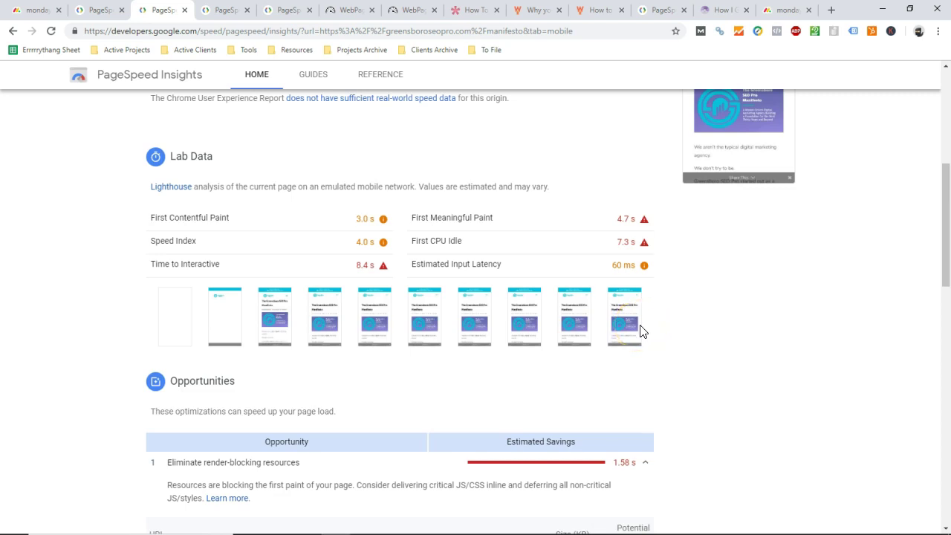
pyautogui.scroll(-3, 641, 329)
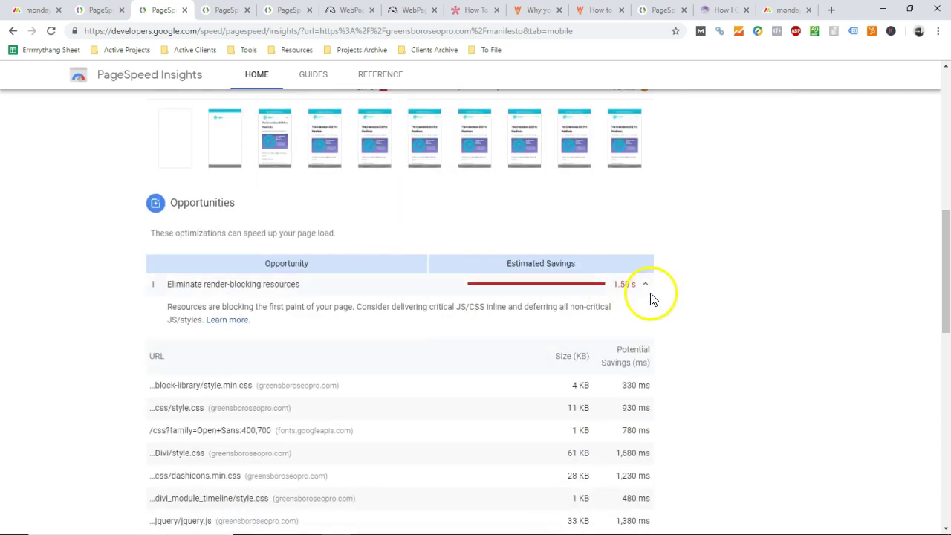
# - Collapse and reopen "Eliminate render-blocking resources" and examine the jquery/jquery.js entry and its potential savings
pyautogui.click(644, 285)
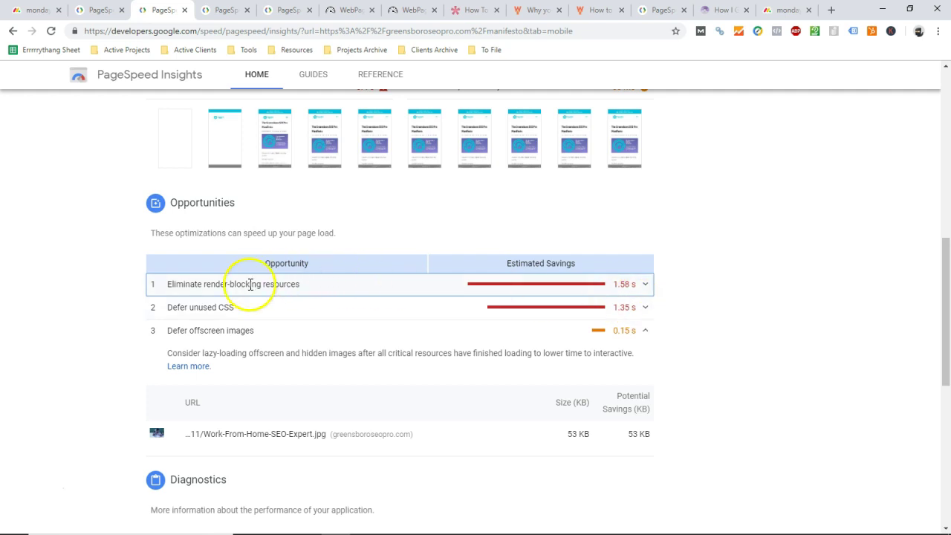
pyautogui.click(646, 285)
pyautogui.scroll(-2, 620, 304)
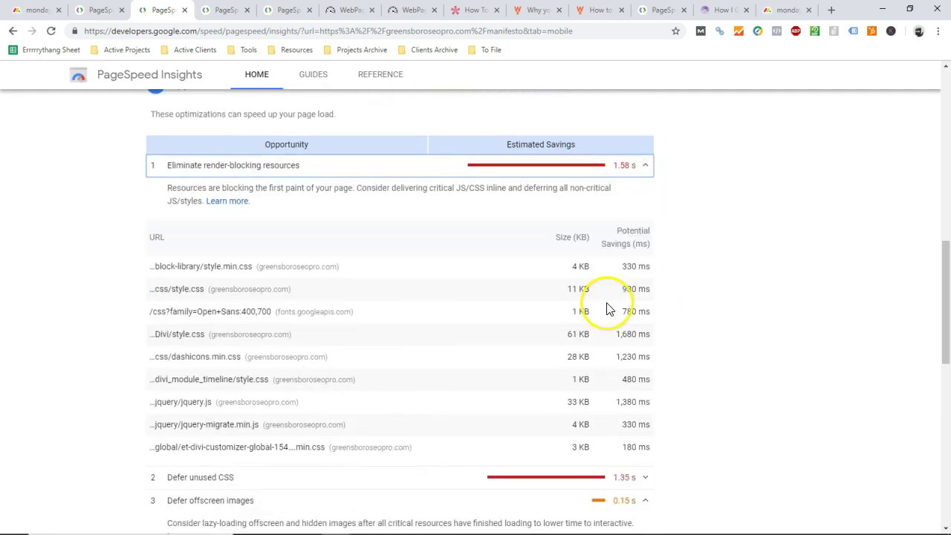
pyautogui.scroll(-2, 606, 309)
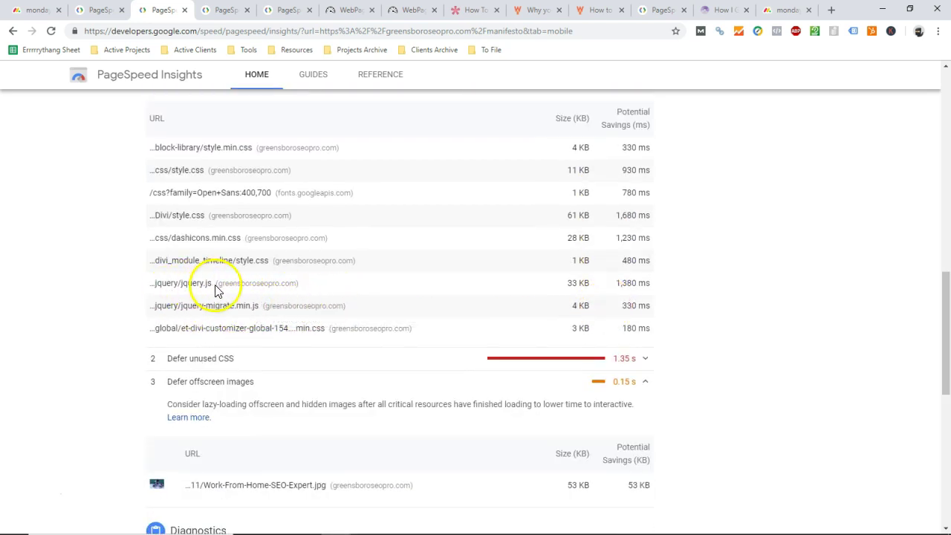
pyautogui.moveTo(213, 288); pyautogui.dragTo(154, 286)
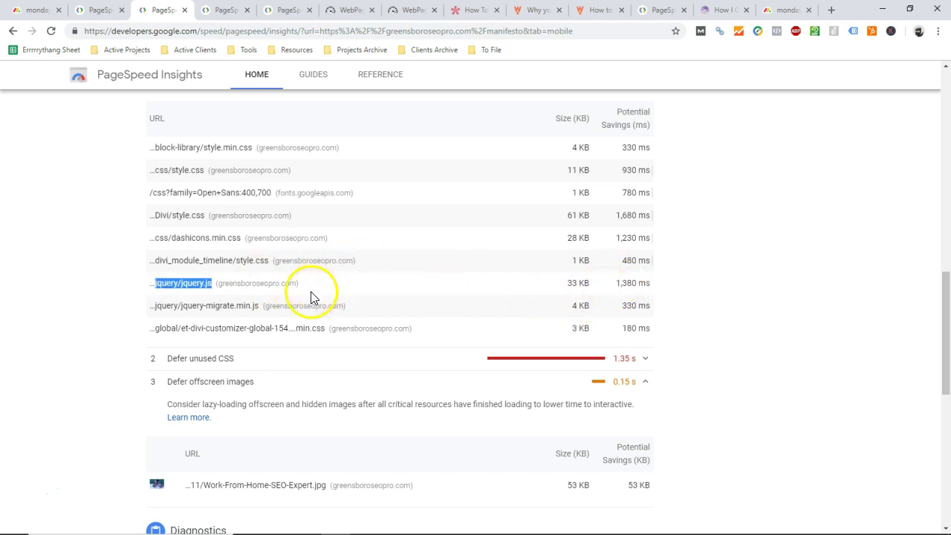
pyautogui.click(624, 283)
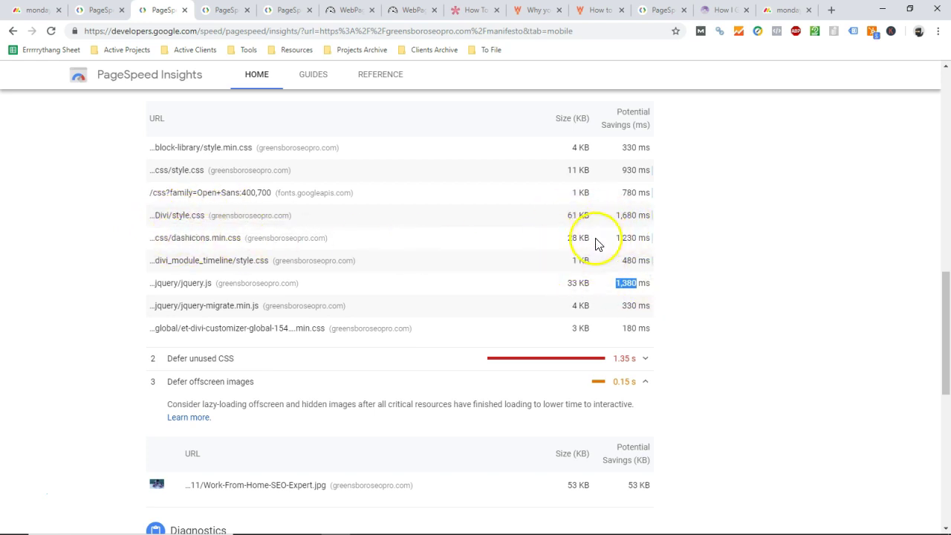
pyautogui.scroll(1, 626, 340)
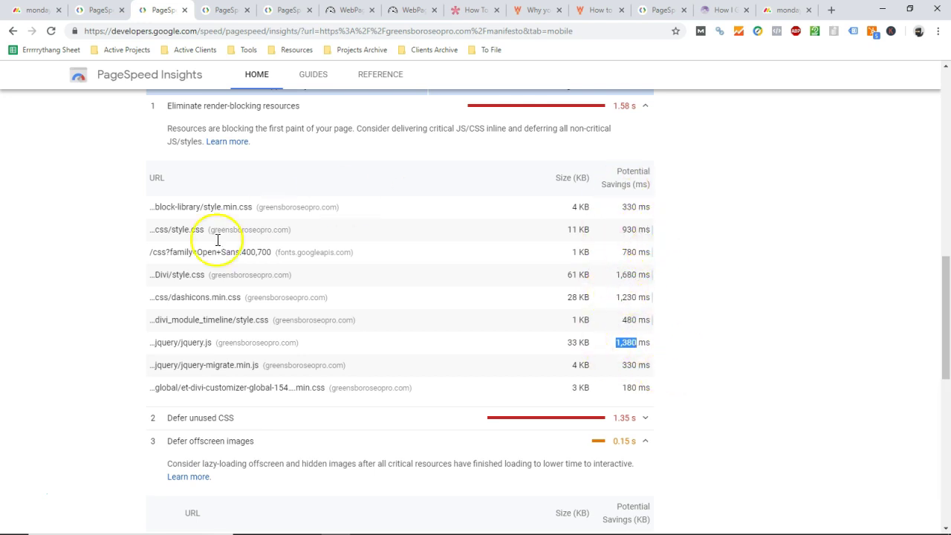
pyautogui.click(896, 476)
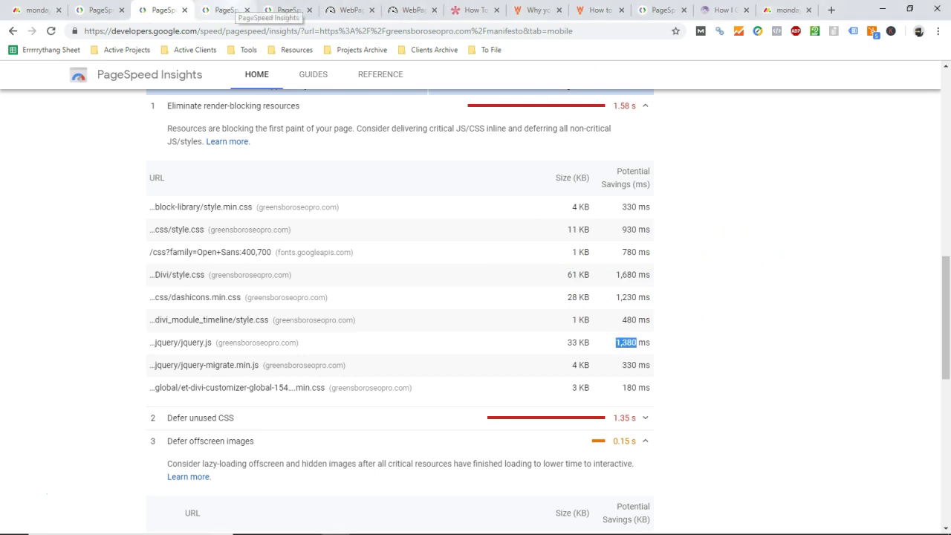
# - Close the four PageSpeed Insights report tabs that precede the WebPageTest results
pyautogui.click(226, 9)
pyautogui.click(309, 10)
pyautogui.click(247, 10)
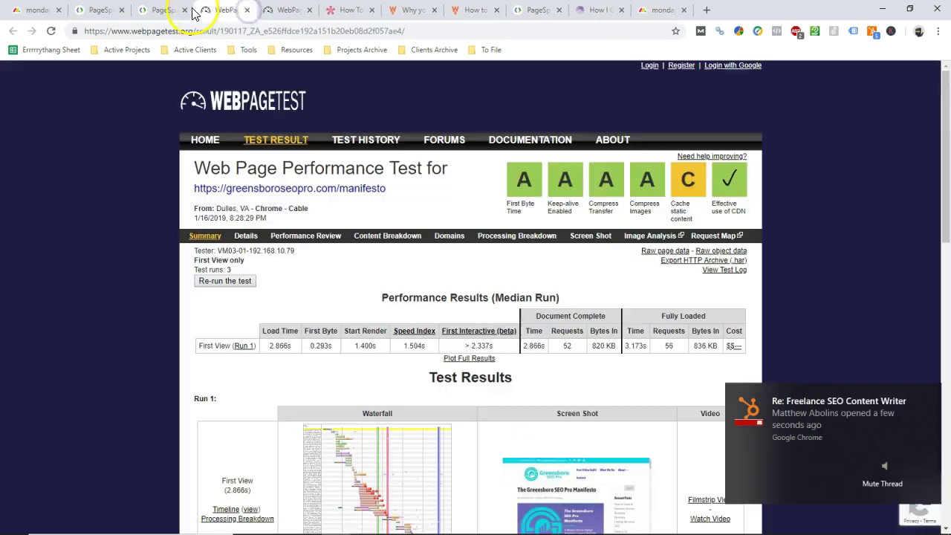
pyautogui.click(185, 9)
pyautogui.click(121, 10)
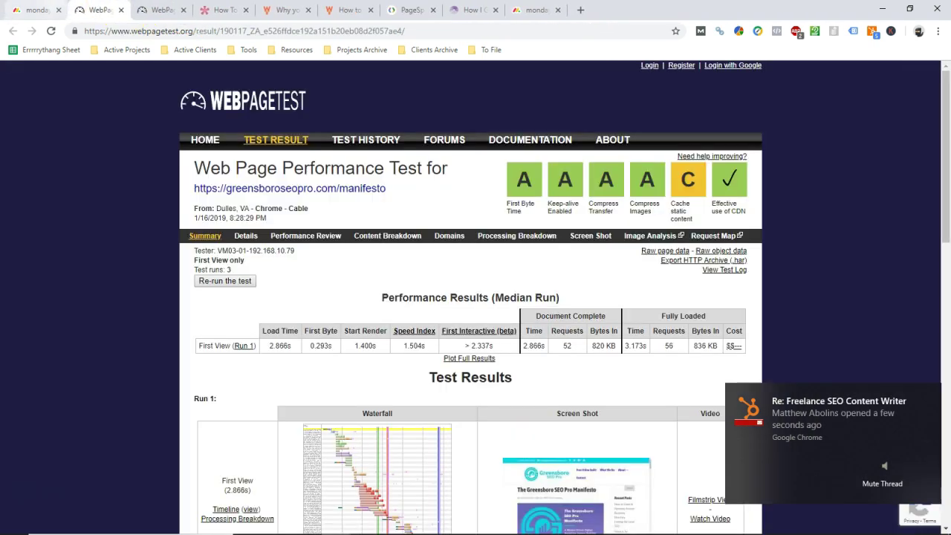
# - Return to the GSP - Speed Optimization Dashboard on monday.com and view its Pingdom and GTmetrix columns
pyautogui.click(38, 10)
pyautogui.scroll(3, 520, 356)
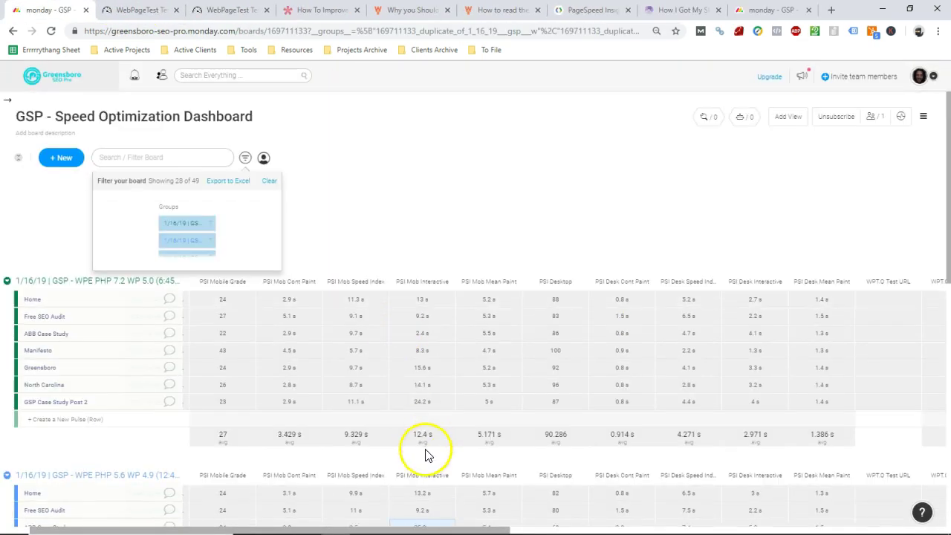
pyautogui.moveTo(439, 530); pyautogui.dragTo(872, 532)
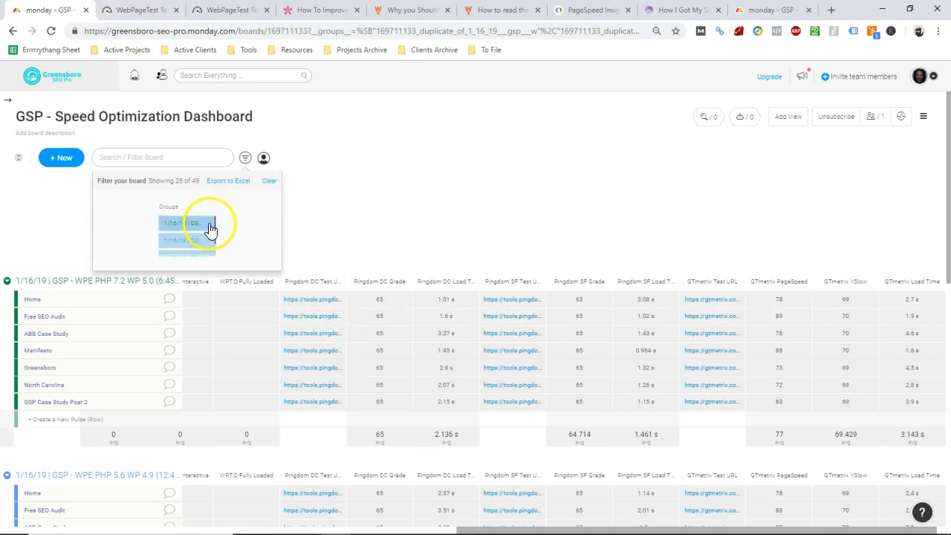
# - Clear the board's group filter and filter it to the first four 1/16/19 GSP groups, including + Autoptimize and WPE PHP 7.2 WP 5.0
pyautogui.click(268, 181)
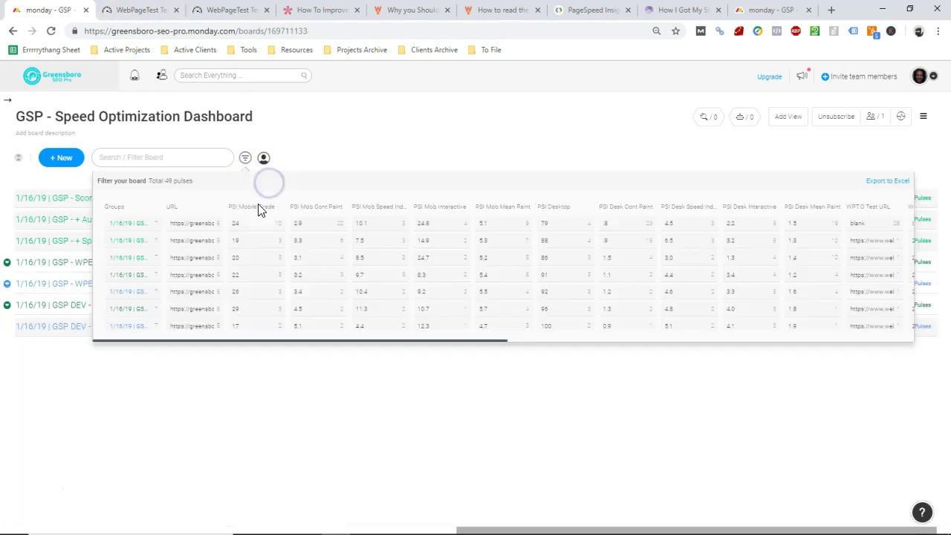
pyautogui.click(132, 224)
pyautogui.click(127, 241)
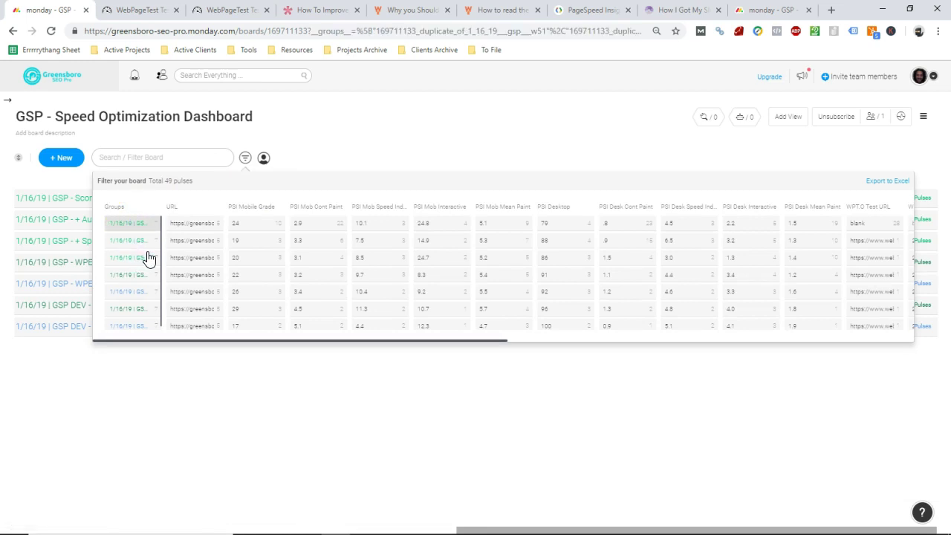
pyautogui.click(162, 233)
pyautogui.click(130, 225)
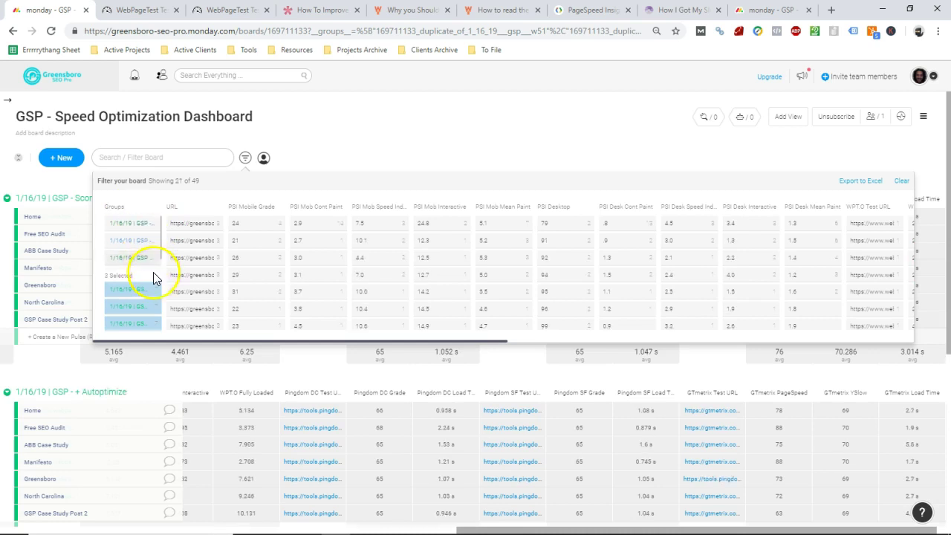
pyautogui.click(134, 222)
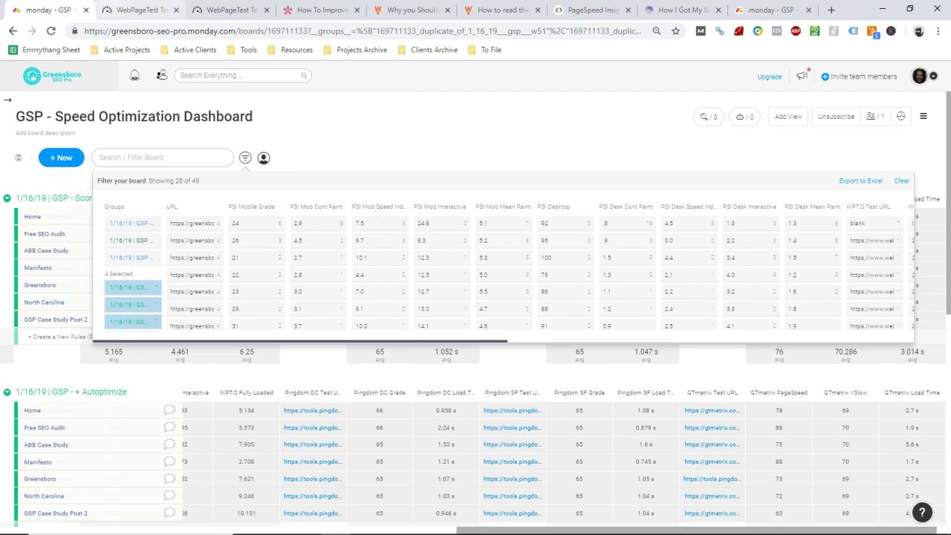
# - Switch to the first WebPageTest result and examine the waterfall charts of its test runs
pyautogui.click(130, 9)
pyautogui.scroll(-8, 354, 256)
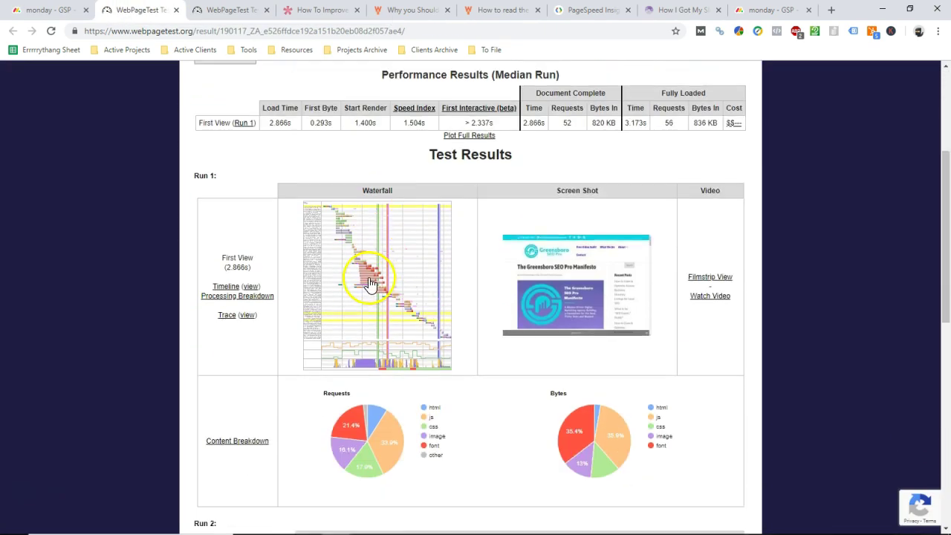
pyautogui.click(373, 286)
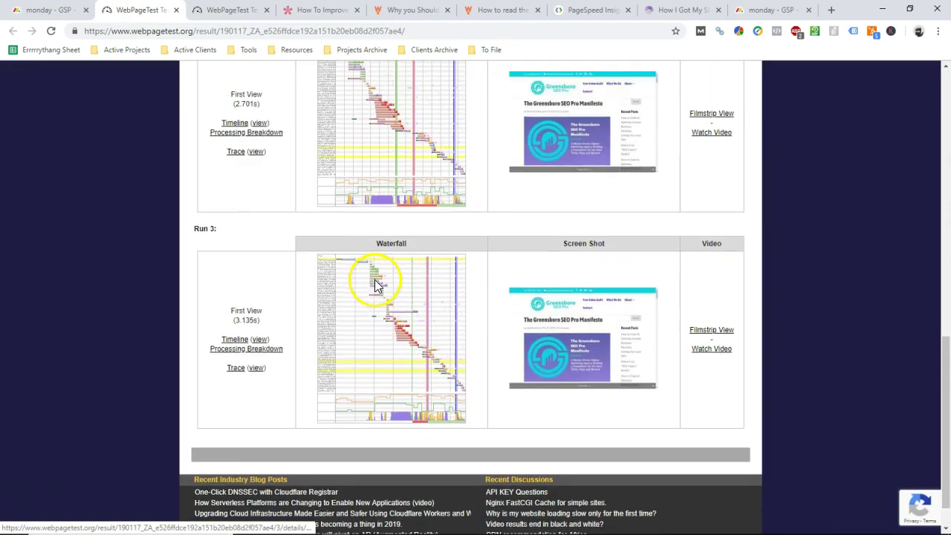
# - Return to the GSP - Speed Optimization Dashboard and view the Pingdom and GTmetrix columns of the Score Booster and + Autoptimize groups
pyautogui.click(48, 10)
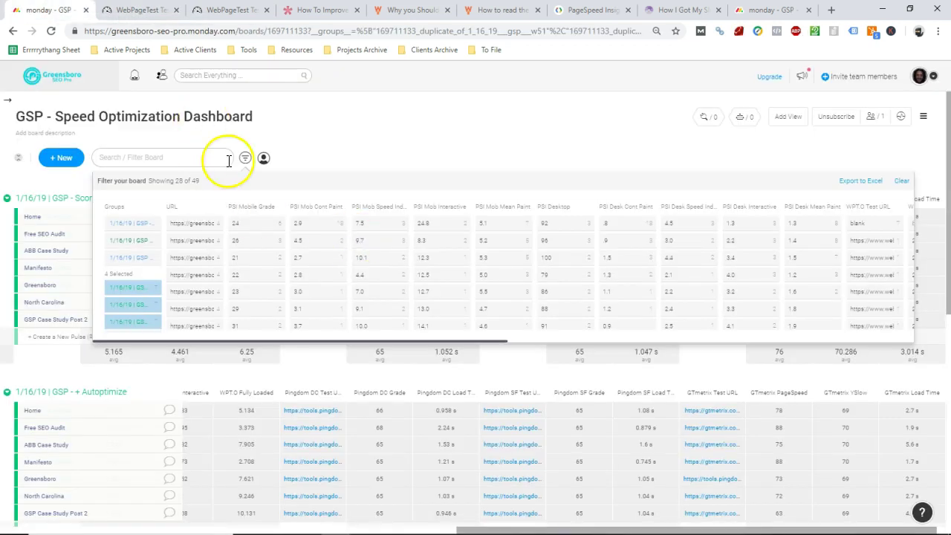
pyautogui.click(430, 136)
pyautogui.click(382, 158)
pyautogui.click(381, 186)
pyautogui.scroll(-3, 409, 192)
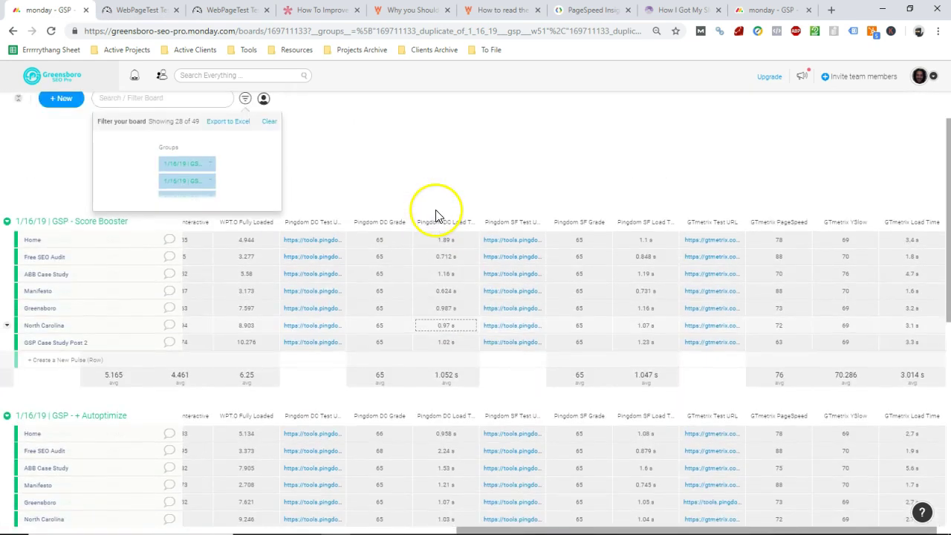
pyautogui.scroll(-1, 435, 208)
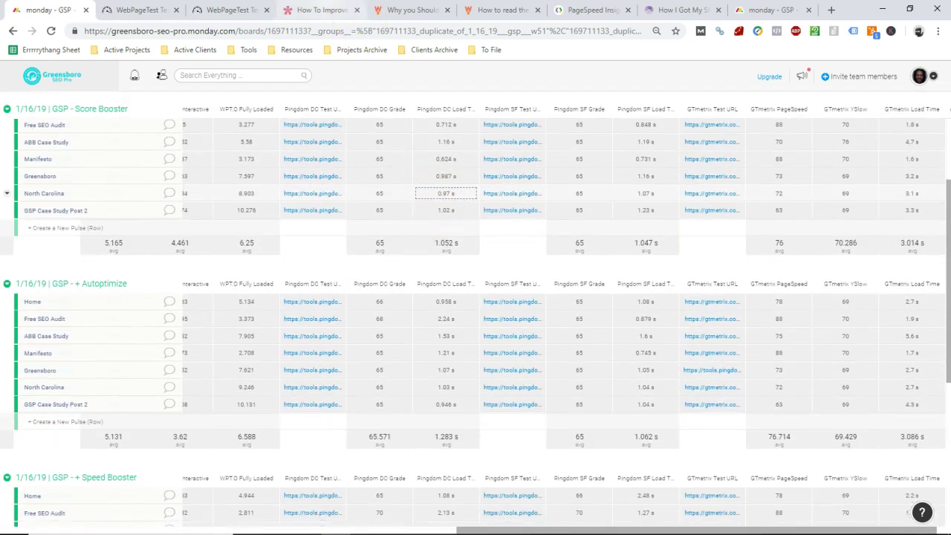
# - Open the Elegant Themes article "How To Improve Your Google Page Speed Score" and read its Twenty Fifteen PageSpeed suggestions
pyautogui.click(320, 9)
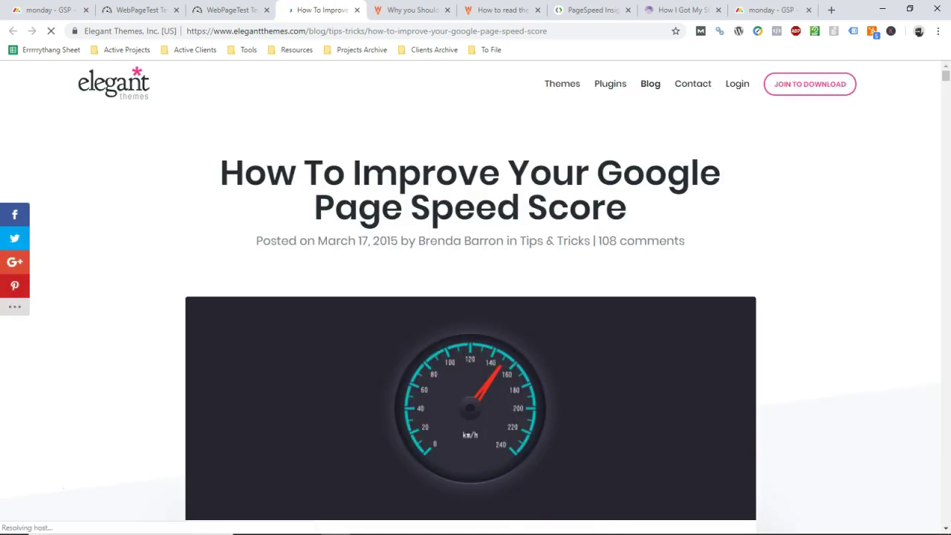
pyautogui.scroll(-3, 698, 307)
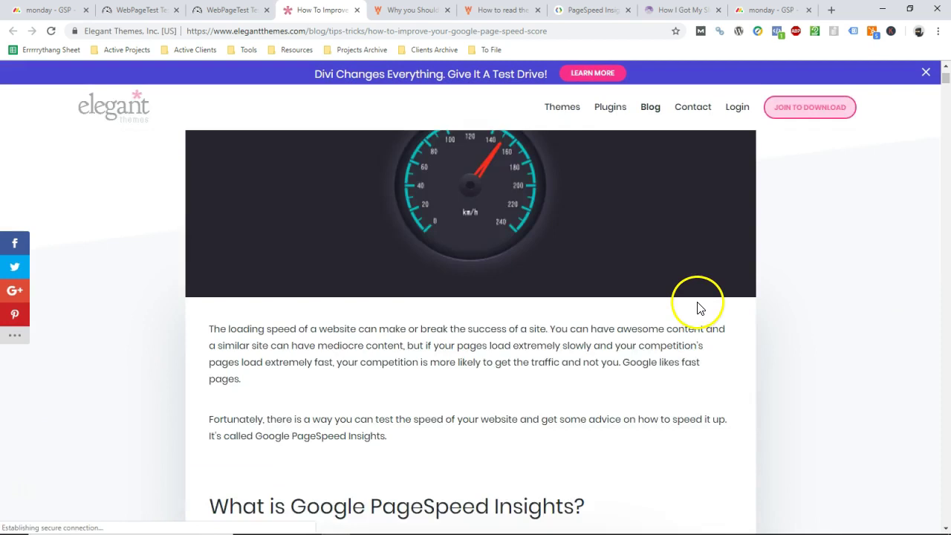
pyautogui.scroll(-8, 698, 307)
pyautogui.scroll(-5, 539, 287)
pyautogui.scroll(2, 530, 329)
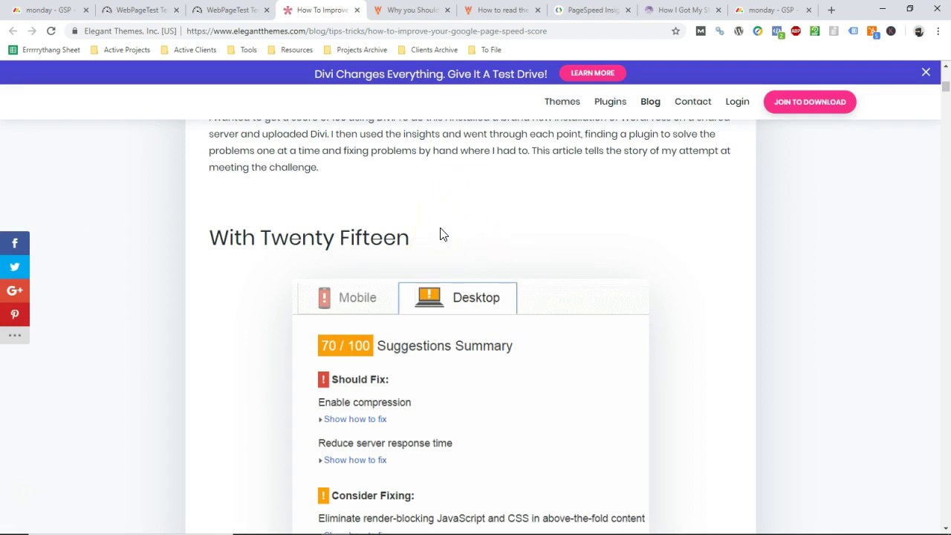
pyautogui.click(478, 306)
pyautogui.scroll(-2, 451, 323)
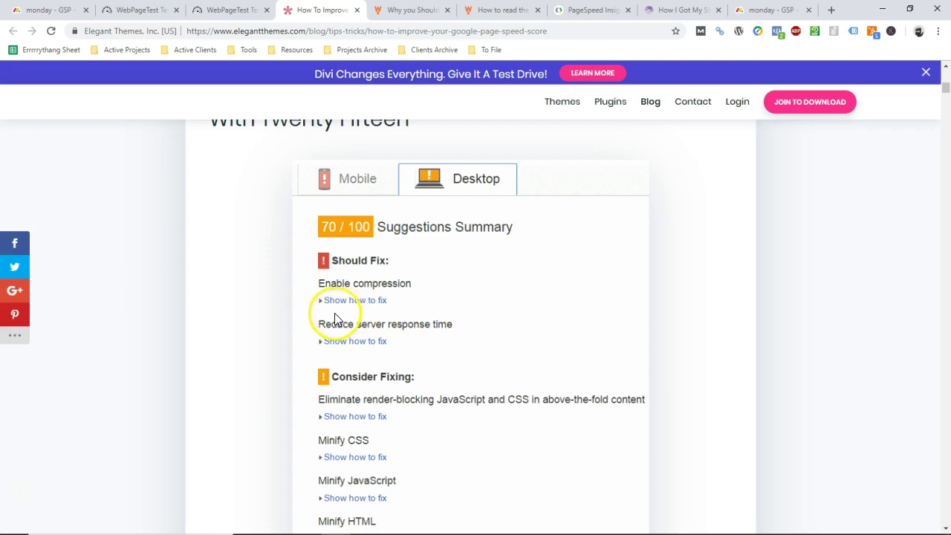
pyautogui.scroll(-3, 299, 371)
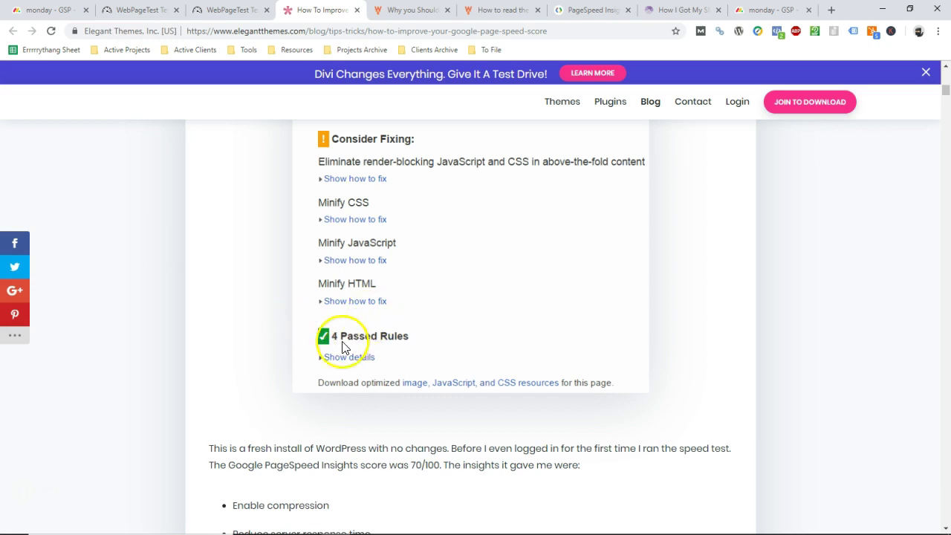
pyautogui.scroll(-3, 253, 385)
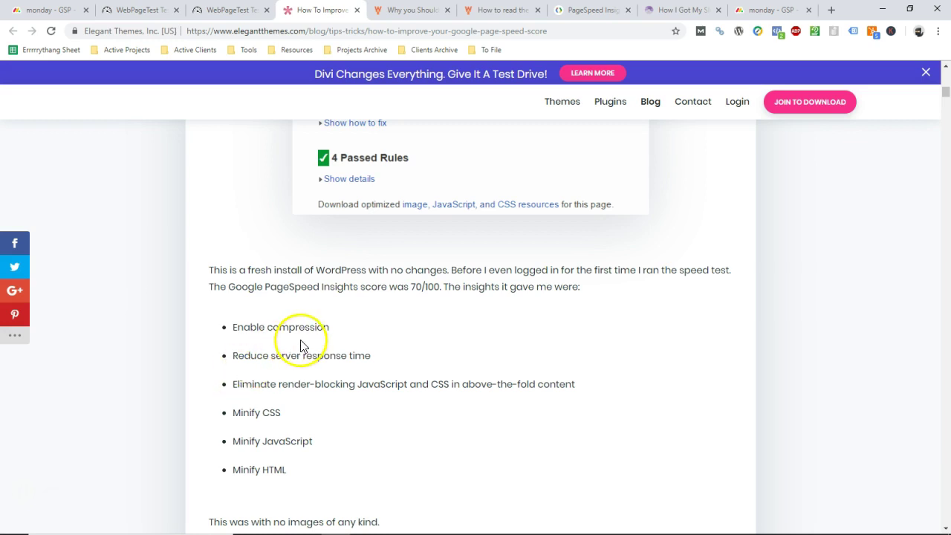
pyautogui.scroll(-2, 295, 335)
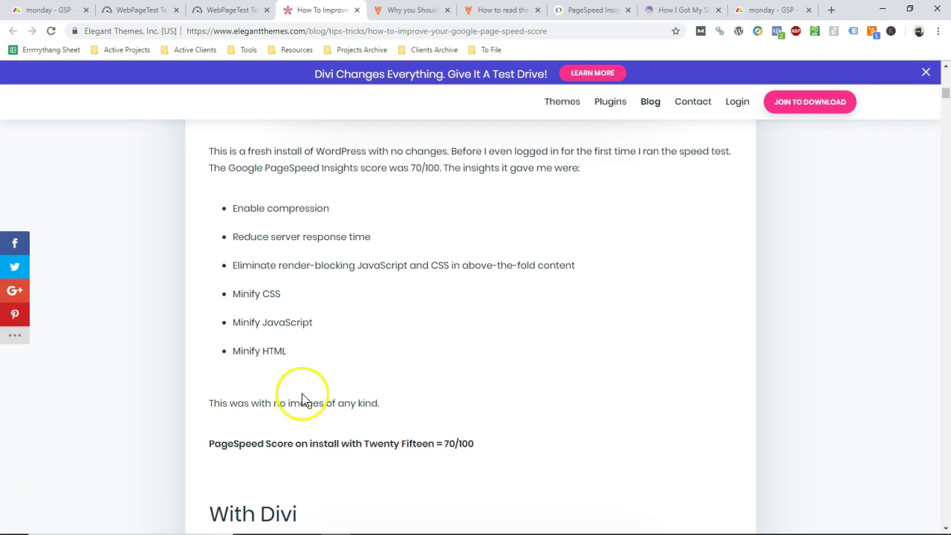
# - Read the article's "With Divi" suggestions summary and the beginning of its "Enable Compression" section
pyautogui.scroll(-3, 297, 401)
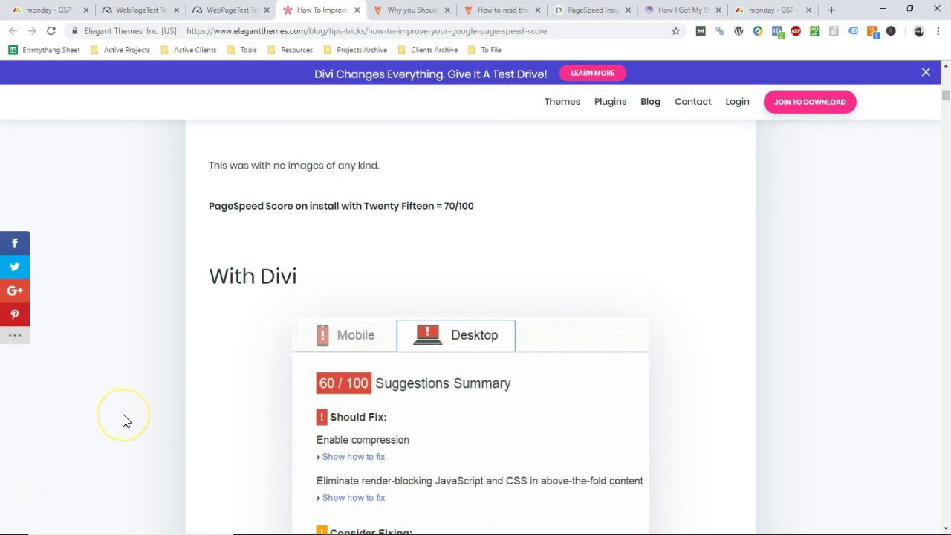
pyautogui.scroll(-2, 126, 421)
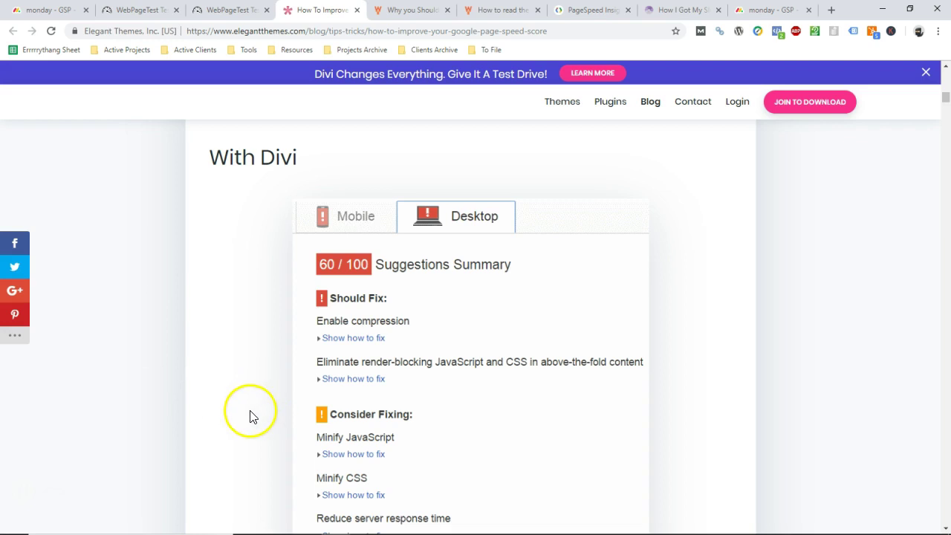
pyautogui.scroll(-3, 272, 391)
pyautogui.scroll(-15, 272, 391)
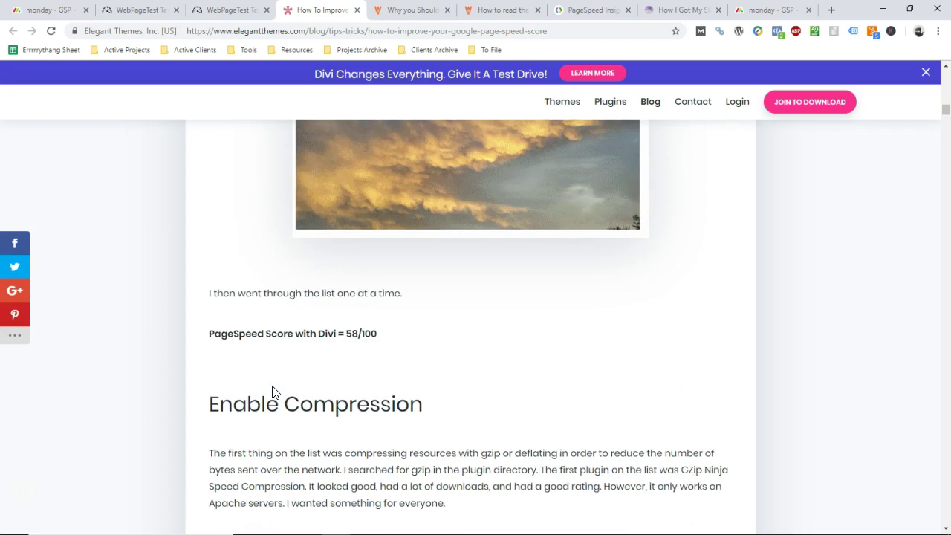
pyautogui.scroll(-2, 272, 391)
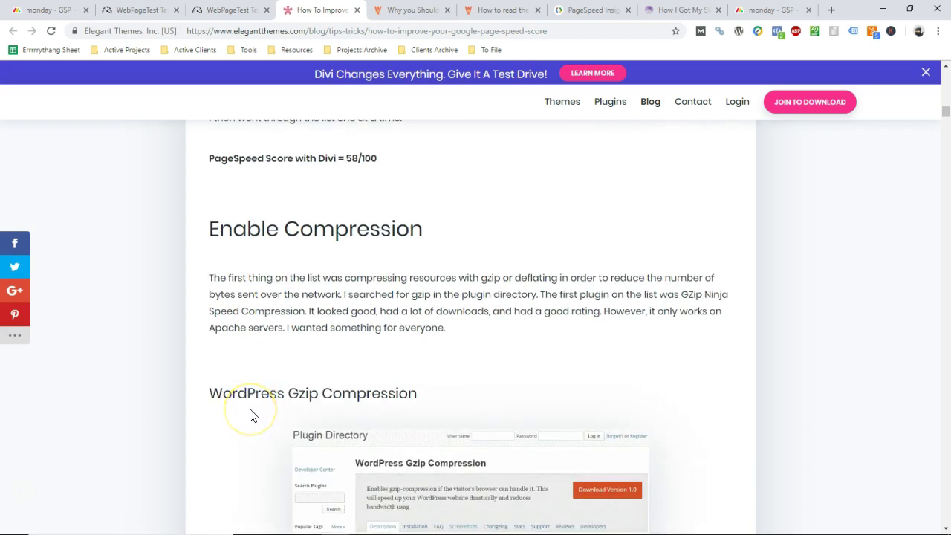
# - Find the article's Speed Booster Pack section and review the plugin's settings, including "Still need more speed?"
pyautogui.scroll(-8, 250, 414)
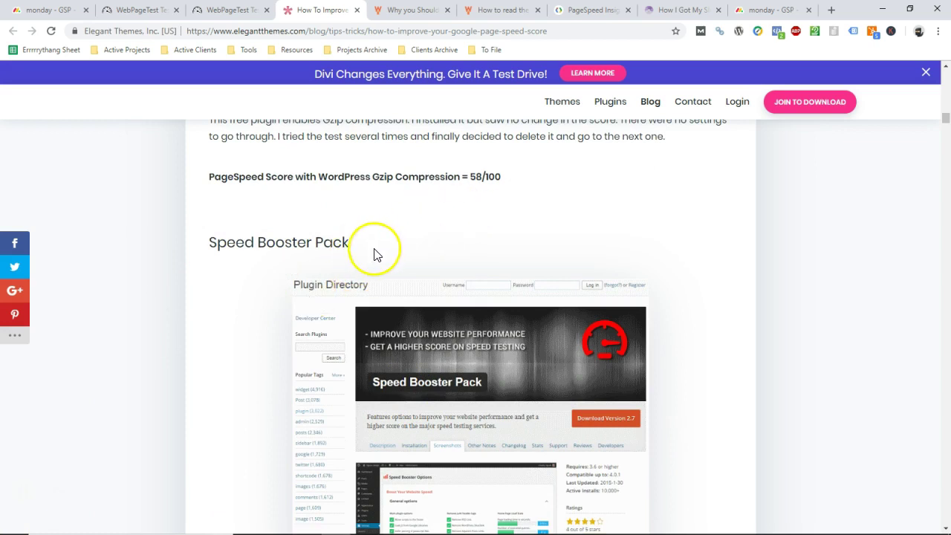
pyautogui.scroll(-2, 367, 260)
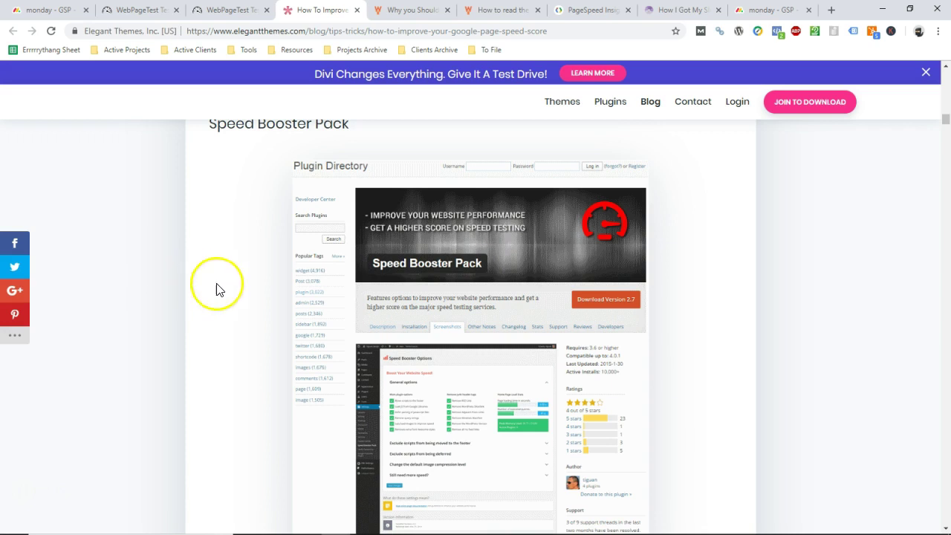
pyautogui.scroll(-5, 289, 318)
pyautogui.scroll(-1, 289, 319)
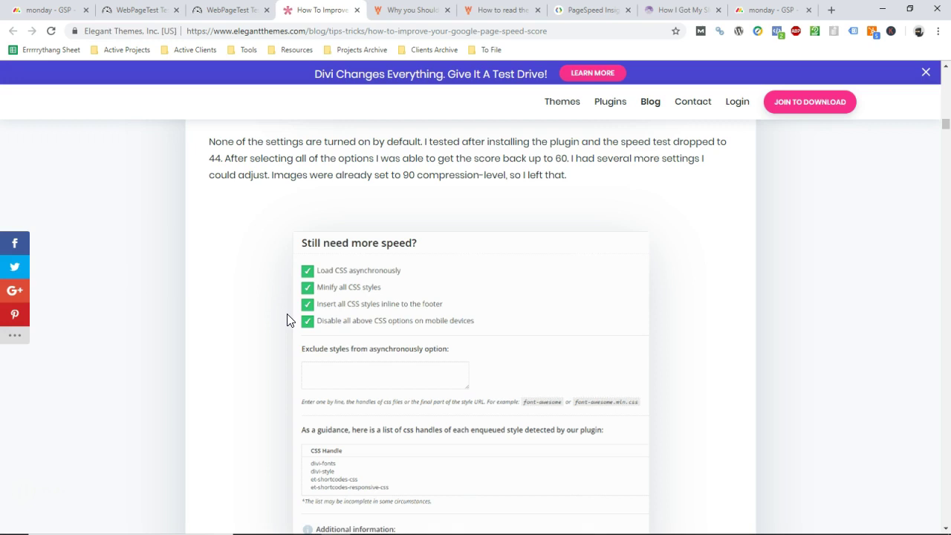
# - Return to the speed dashboard and view the PSI and WebPageTest columns for all four 1/16/19 groups
pyautogui.click(46, 10)
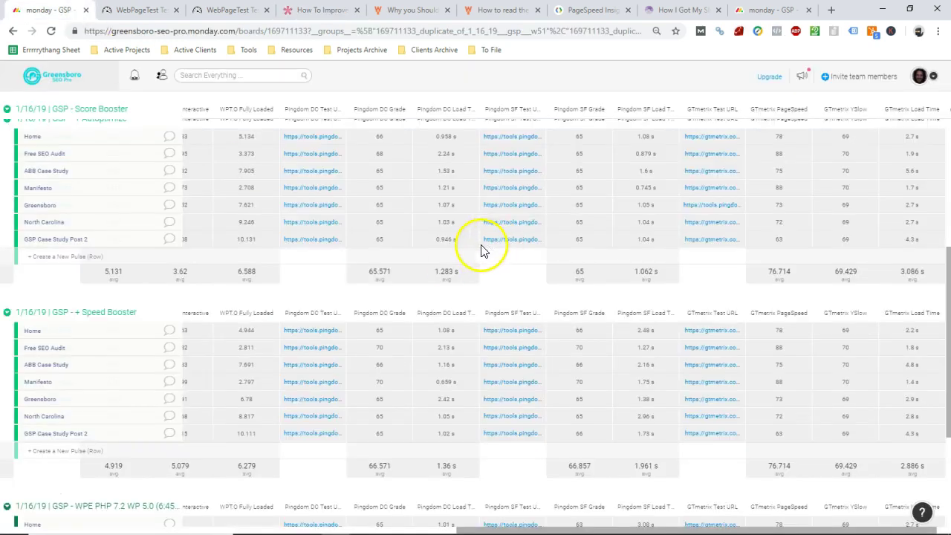
pyautogui.scroll(1, 494, 278)
pyautogui.scroll(6, 494, 278)
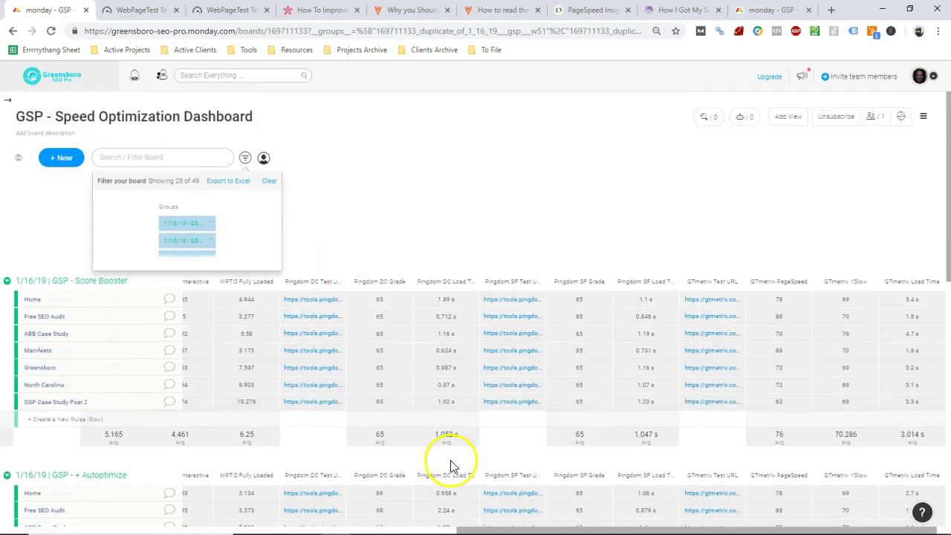
pyautogui.moveTo(499, 529); pyautogui.dragTo(153, 520)
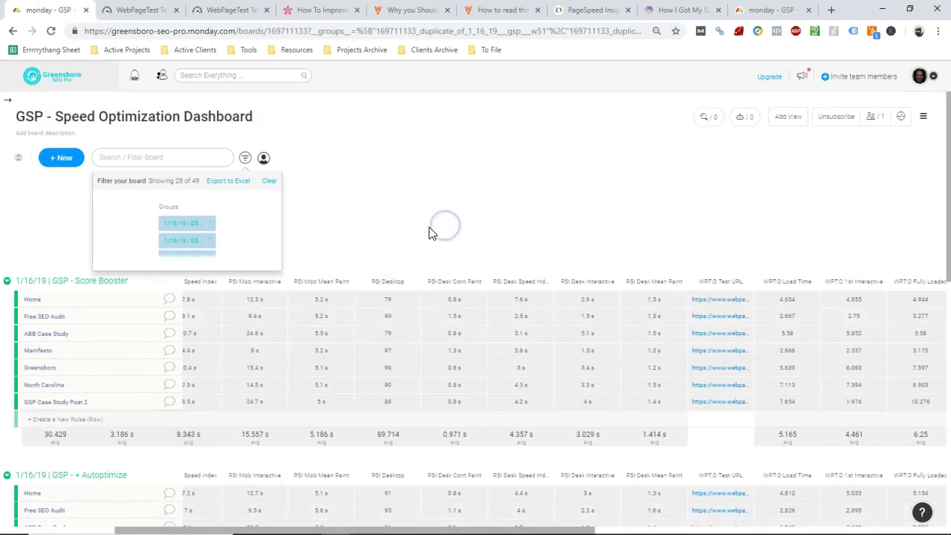
pyautogui.scroll(-3, 367, 193)
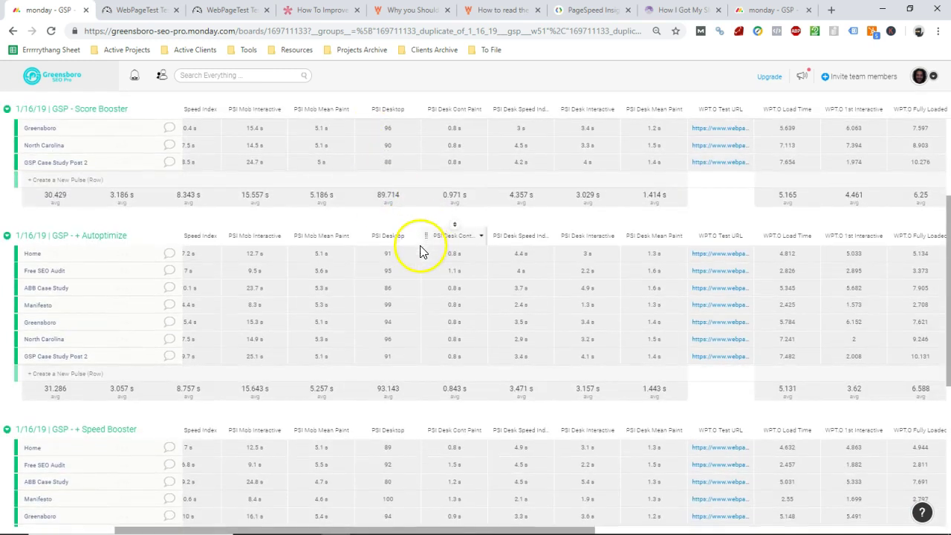
pyautogui.scroll(-4, 420, 251)
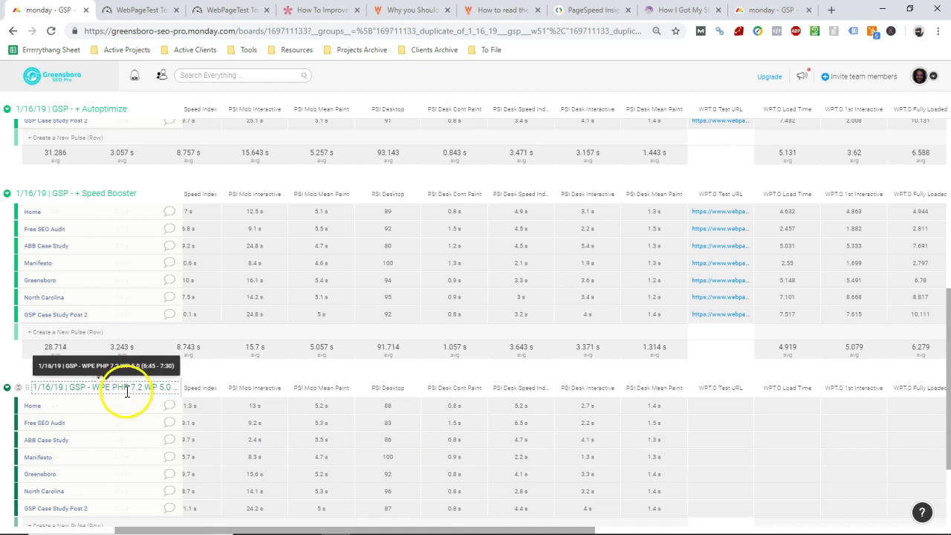
# - Compare the PSI Desktop grades across the four groups, paying attention to the Manifesto rows
pyautogui.scroll(5, 278, 346)
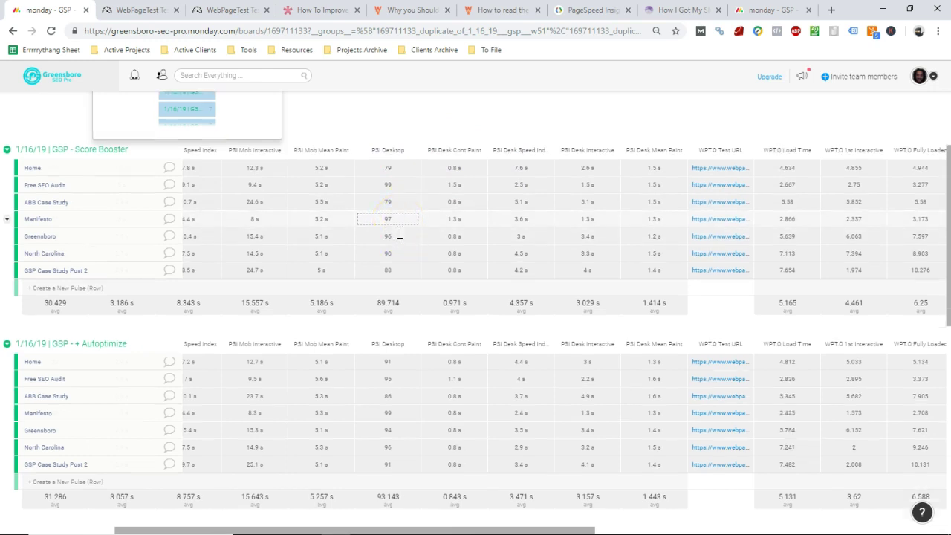
pyautogui.scroll(-2, 282, 287)
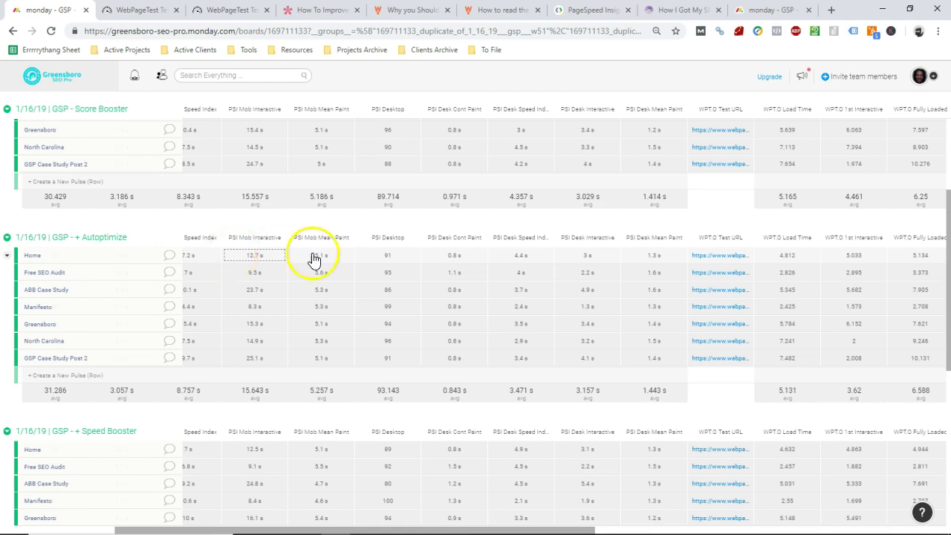
pyautogui.click(378, 304)
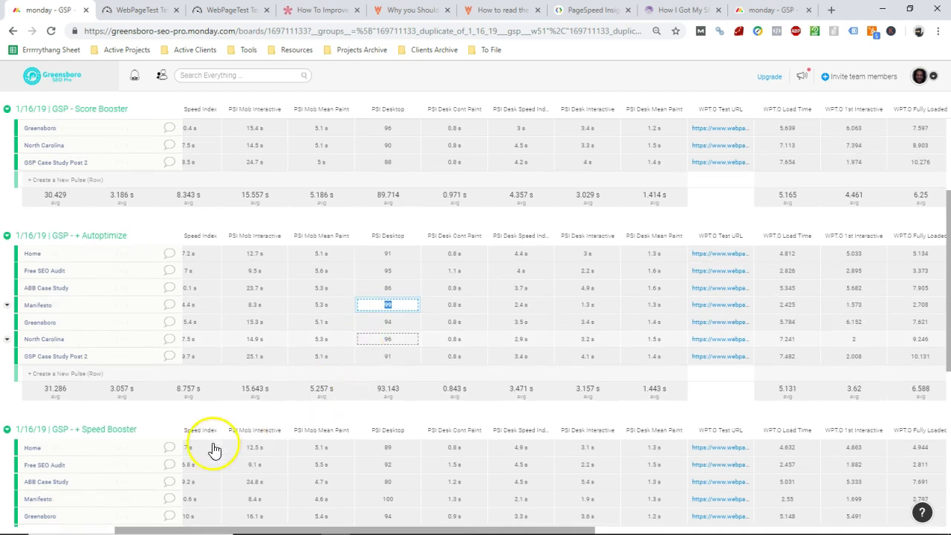
pyautogui.scroll(-1, 101, 384)
pyautogui.scroll(-1, 102, 384)
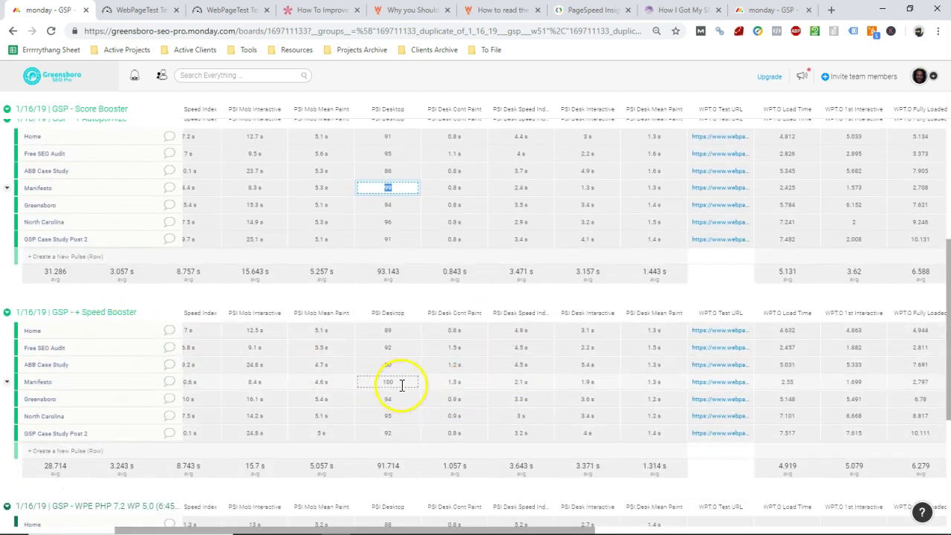
pyautogui.scroll(-1, 397, 388)
pyautogui.scroll(-3, 387, 430)
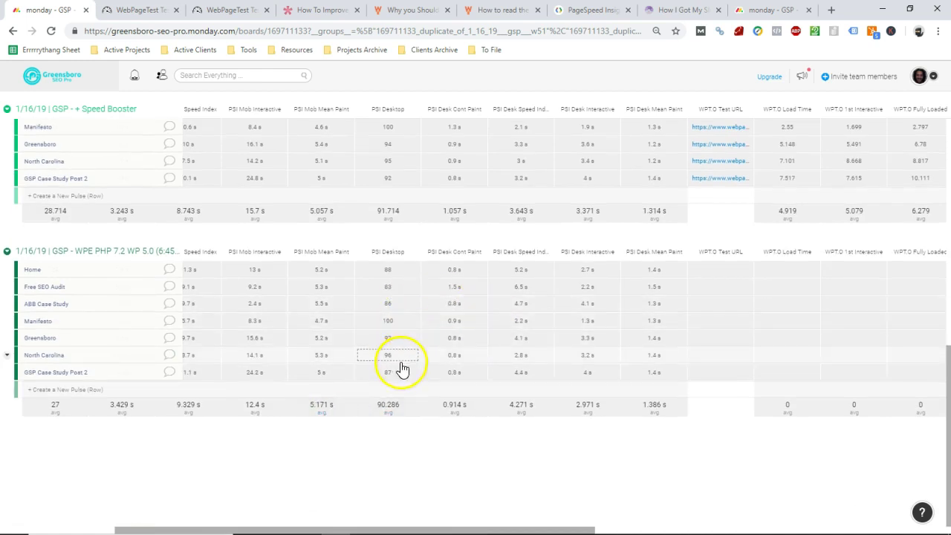
# - Compare the PSI mobile grade and timing columns of the + Autoptimize, + Speed Booster and WPE PHP 7.2 WP 5.0 groups
pyautogui.scroll(4, 449, 389)
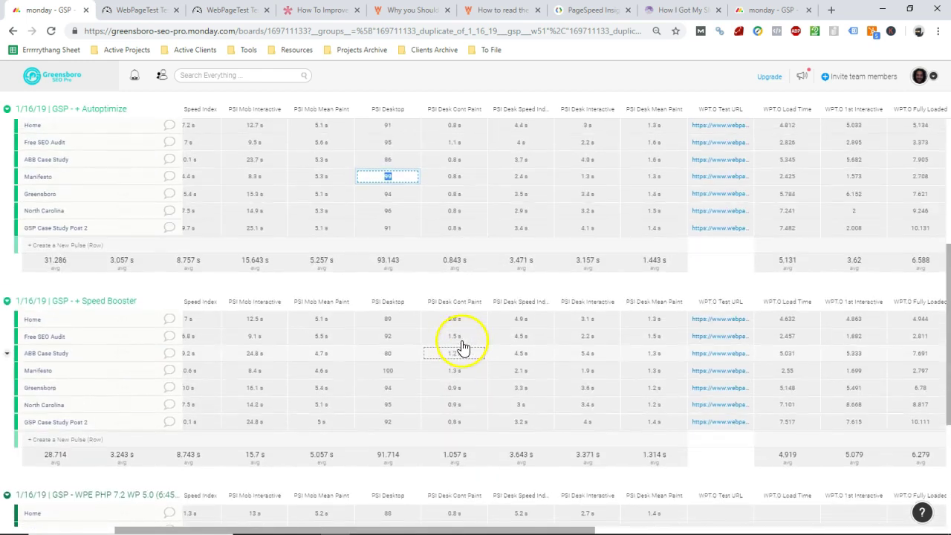
pyautogui.scroll(2, 456, 364)
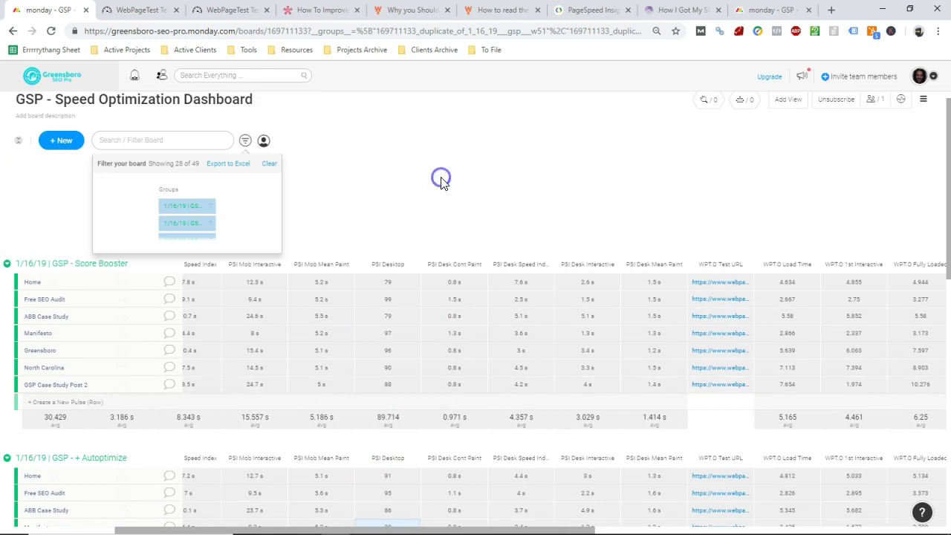
pyautogui.scroll(-3, 471, 229)
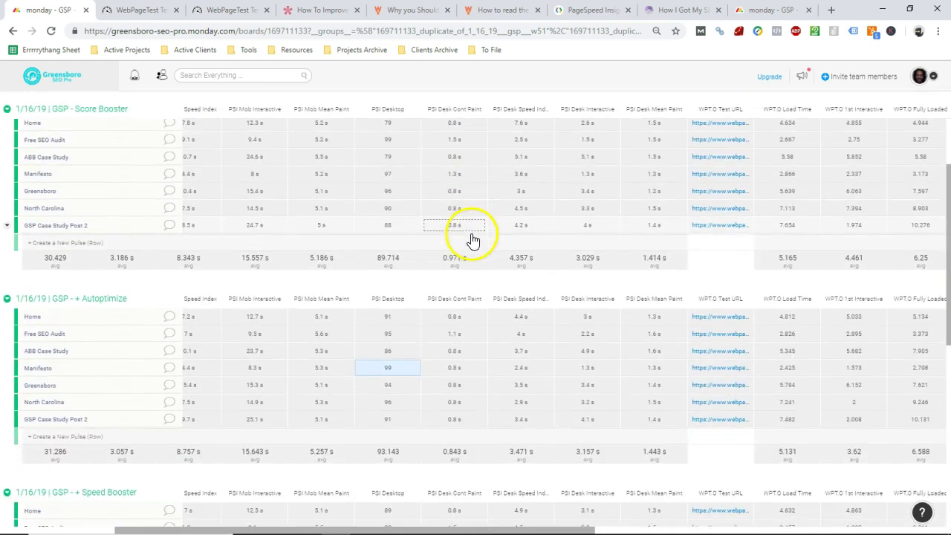
pyautogui.moveTo(423, 528); pyautogui.dragTo(297, 527)
pyautogui.scroll(-1, 365, 392)
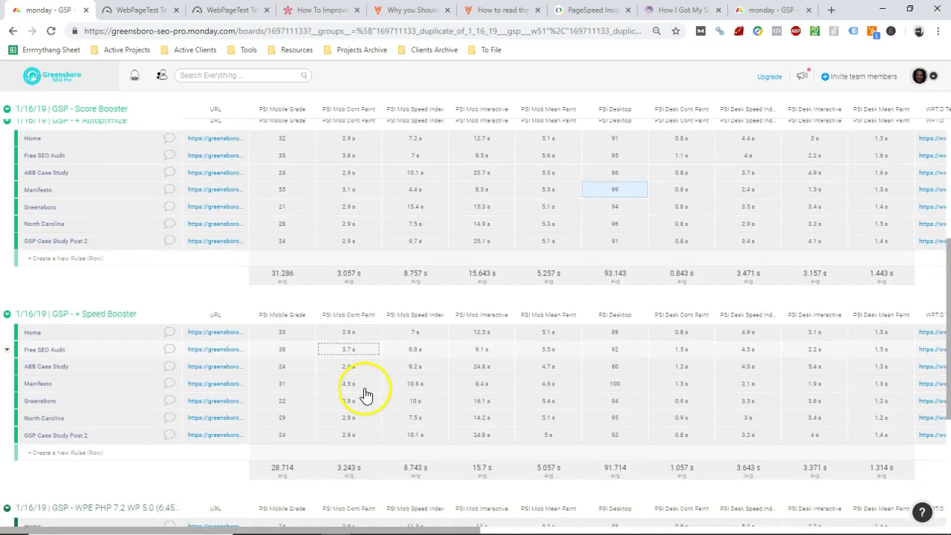
pyautogui.scroll(-2, 365, 393)
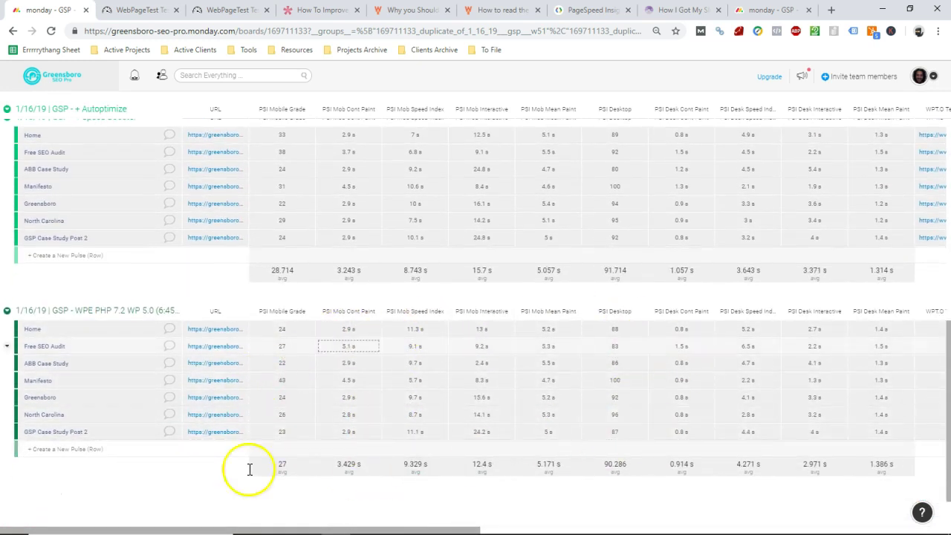
pyautogui.scroll(1, 148, 386)
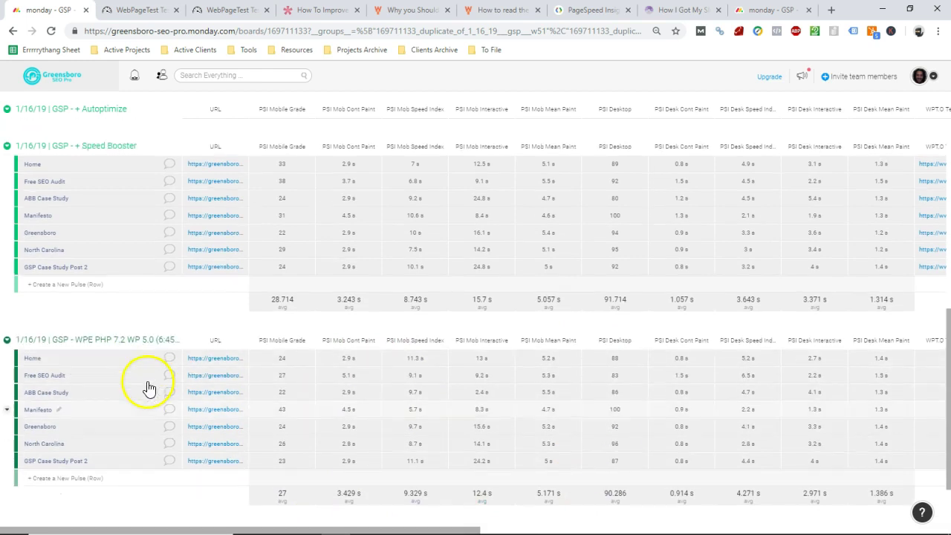
# - Collapse the board's groups and reorder them so + Speed Booster comes first, followed by + Autoptimize and Score Booster
pyautogui.scroll(3, 149, 387)
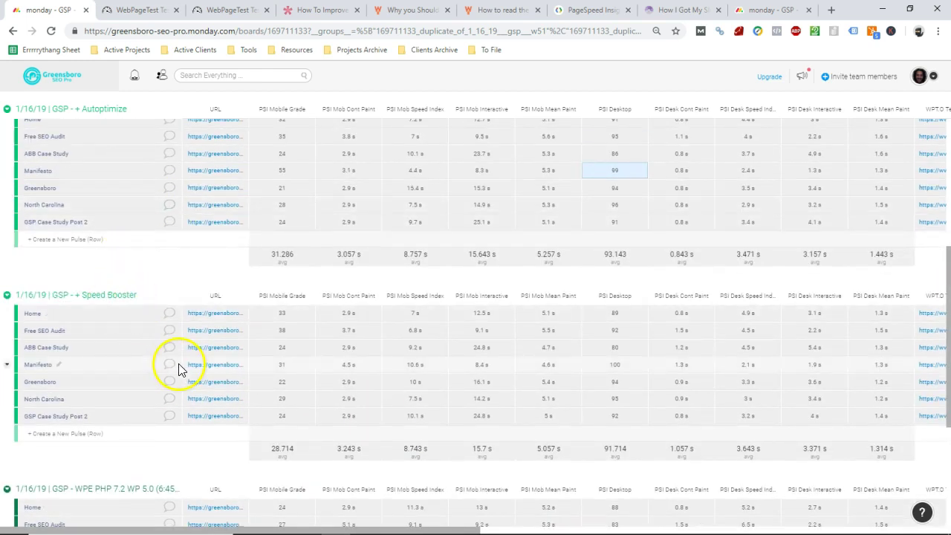
pyautogui.scroll(-3, 179, 349)
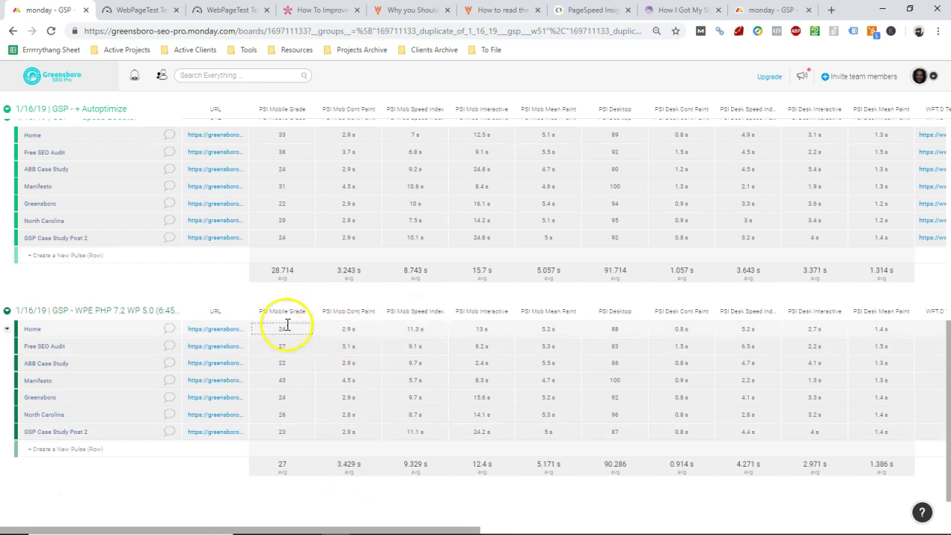
pyautogui.scroll(6, 282, 327)
pyautogui.scroll(2, 53, 145)
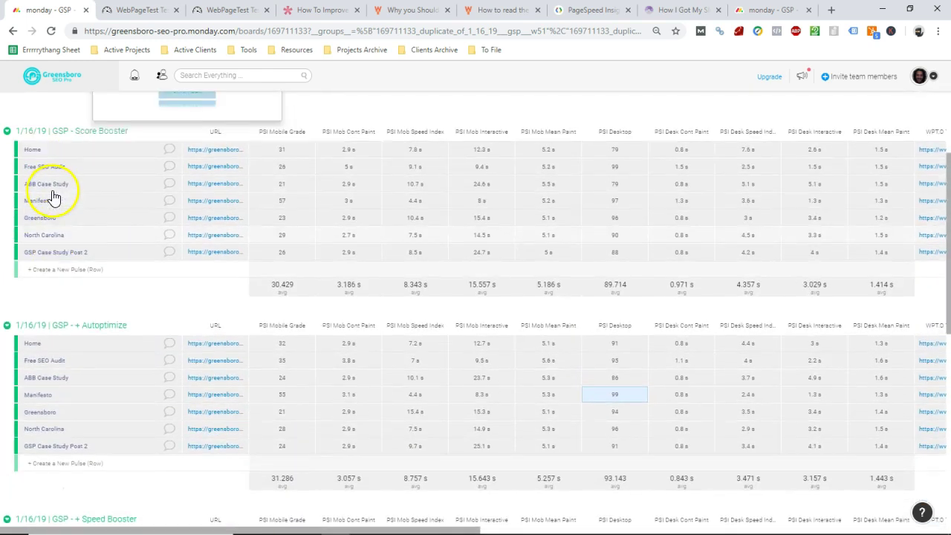
pyautogui.click(18, 205)
pyautogui.scroll(1, 31, 183)
pyautogui.click(20, 158)
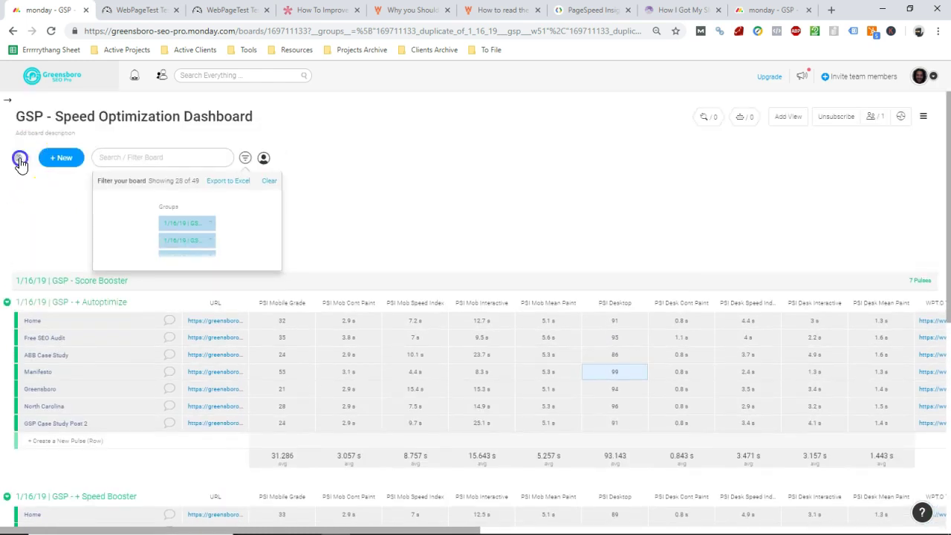
pyautogui.moveTo(27, 274)
pyautogui.mouseDown()
pyautogui.moveTo(28, 325)
pyautogui.moveTo(27, 272)
pyautogui.mouseUp()
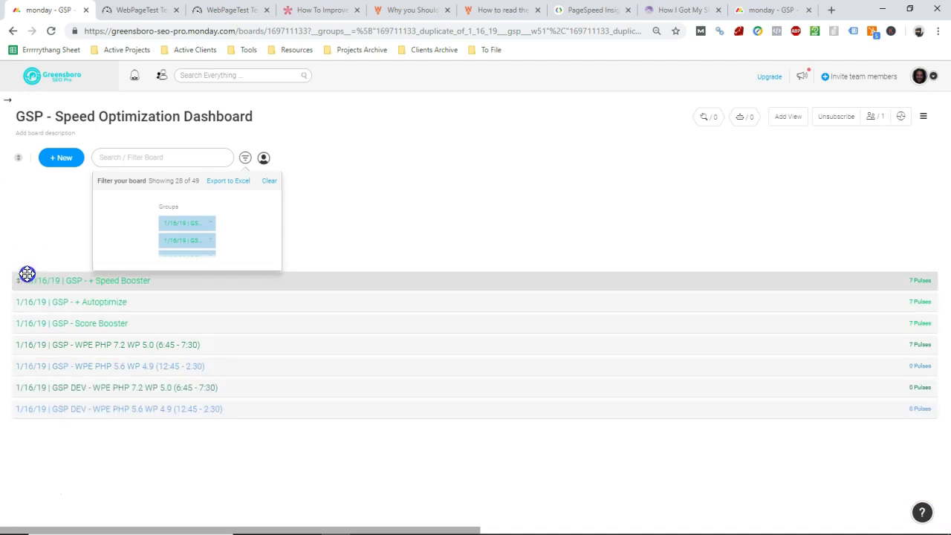
# - Expand the WPE PHP 7.2 WP 5.0, Score Booster and + Autoptimize groups below + Speed Booster
pyautogui.scroll(-1, 41, 271)
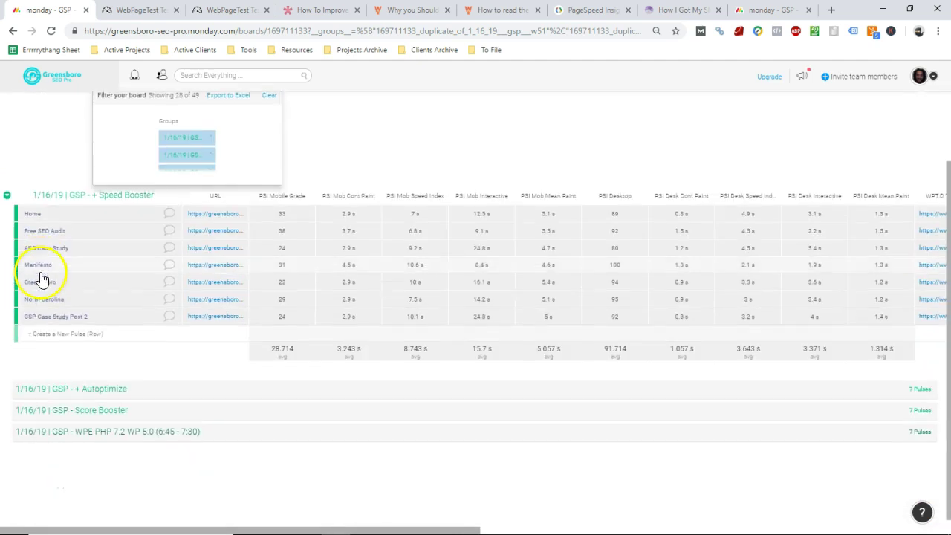
pyautogui.click(18, 423)
pyautogui.click(18, 382)
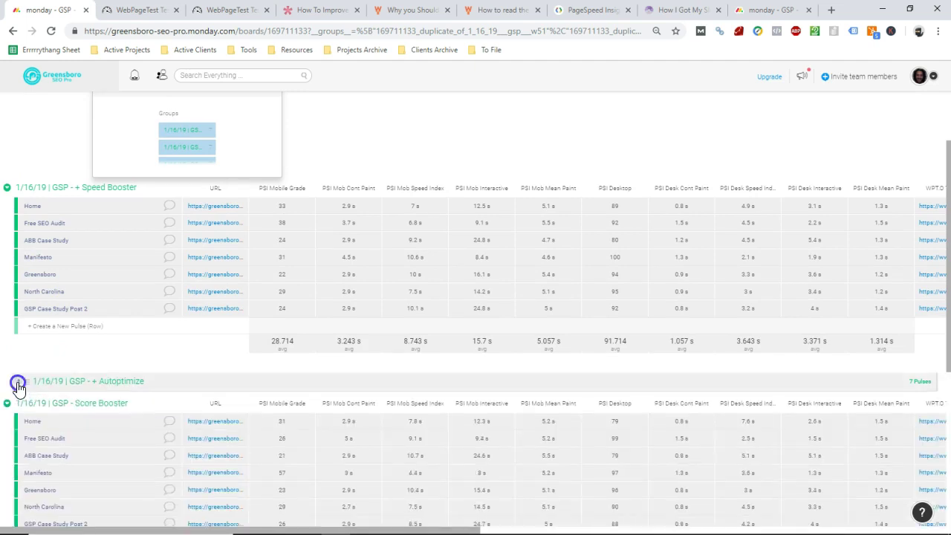
# - Review the four 1/16/19 groups in their new order, from + Speed Booster down to WPE PHP 7.2 WP 5.0
pyautogui.scroll(-1, 131, 370)
pyautogui.scroll(-2, 141, 367)
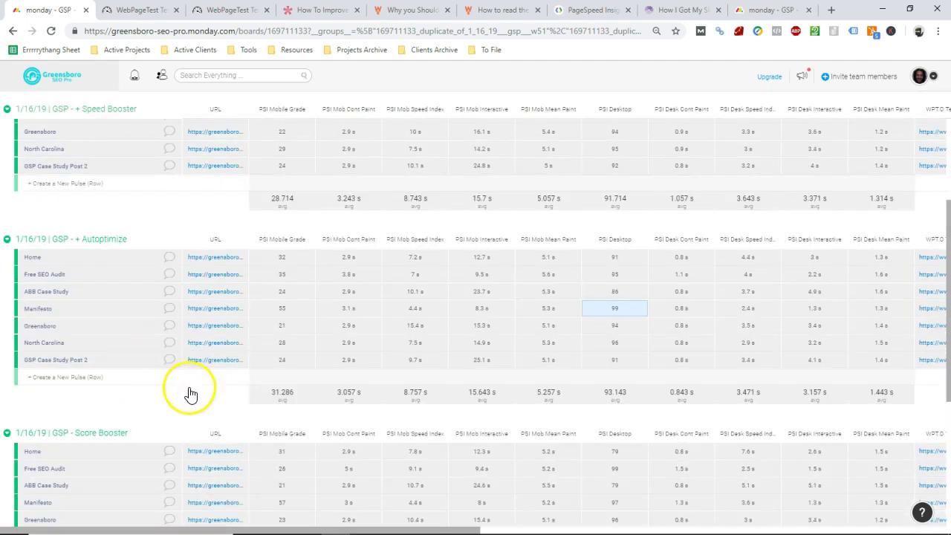
pyautogui.scroll(-4, 208, 401)
pyautogui.scroll(4, 230, 405)
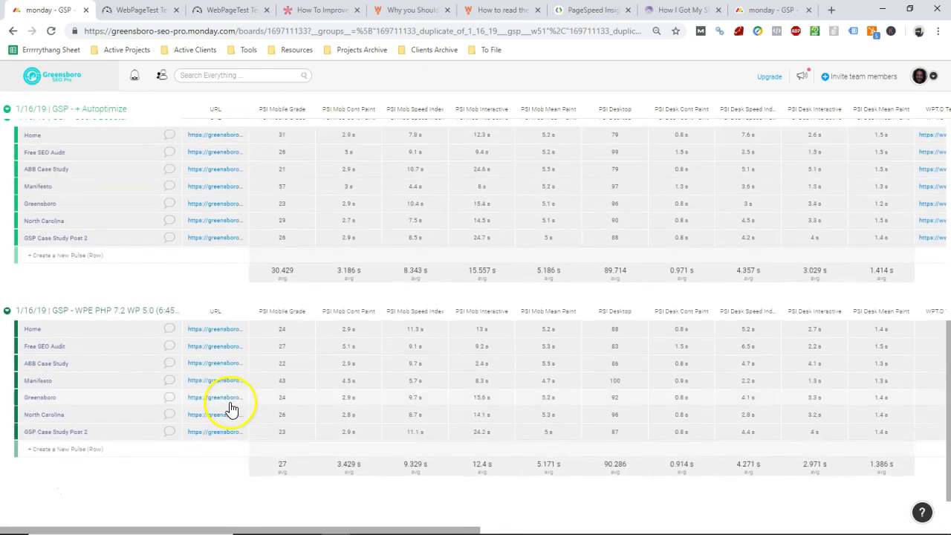
pyautogui.scroll(5, 97, 300)
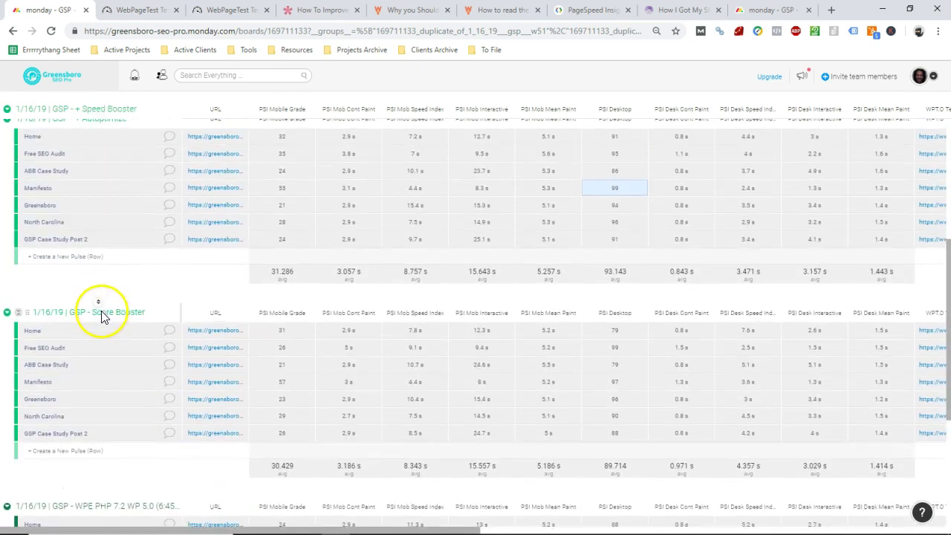
pyautogui.scroll(1, 93, 280)
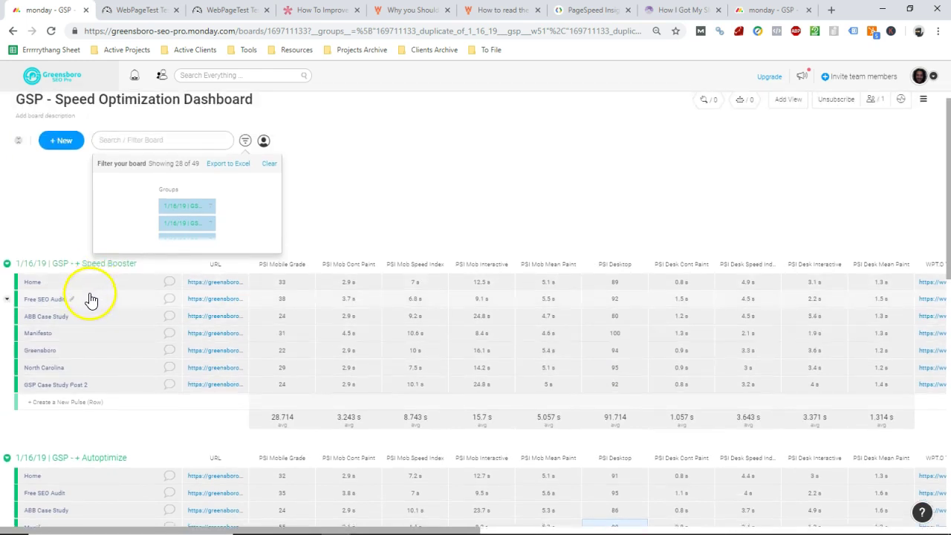
pyautogui.scroll(-1, 97, 312)
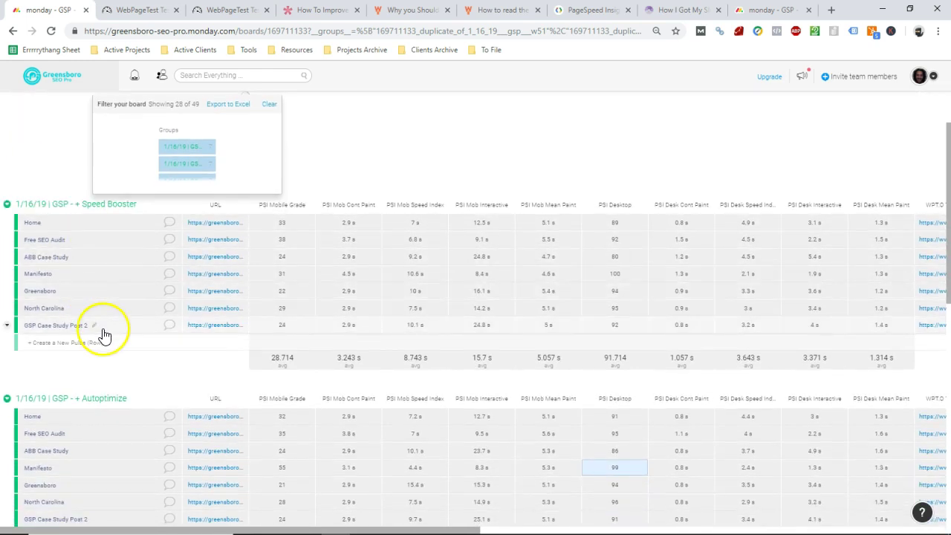
pyautogui.scroll(-1, 95, 327)
pyautogui.scroll(-2, 98, 329)
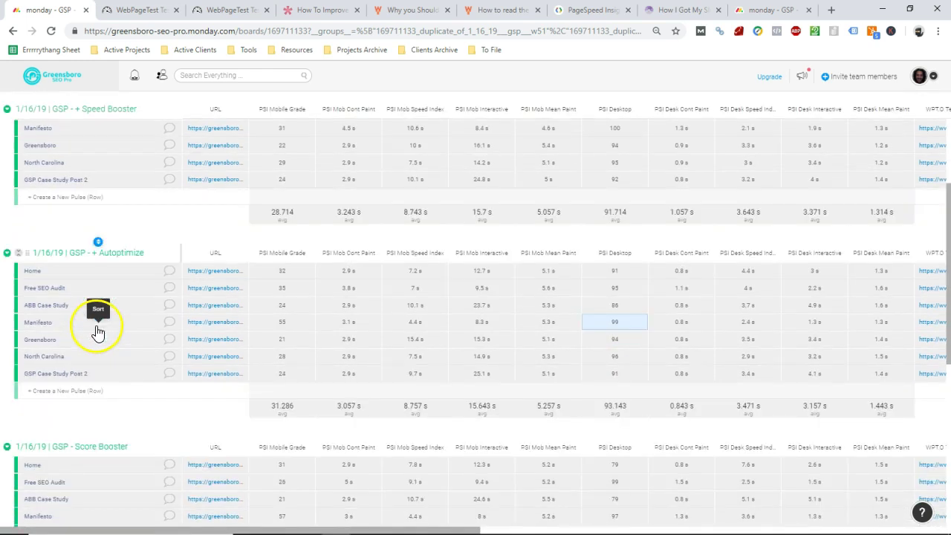
pyautogui.scroll(-2, 110, 399)
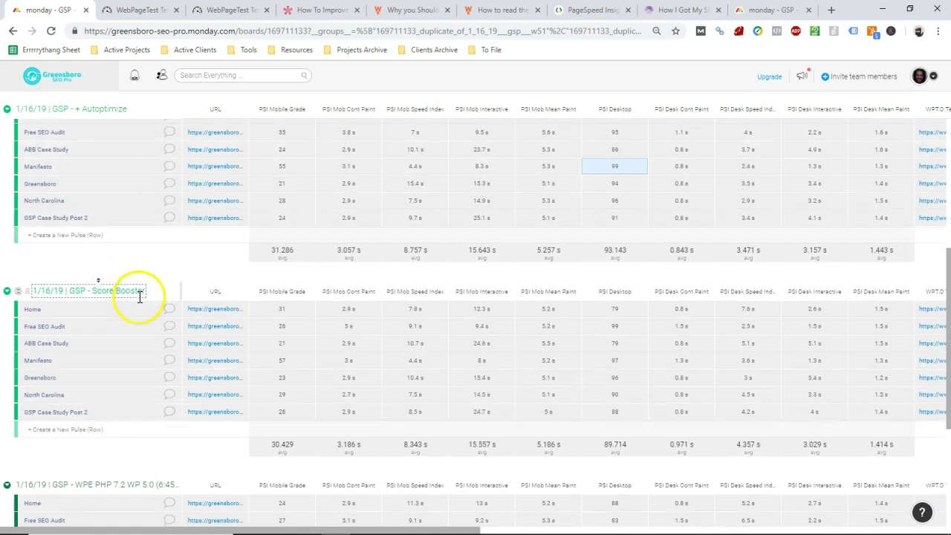
pyautogui.scroll(-2, 139, 297)
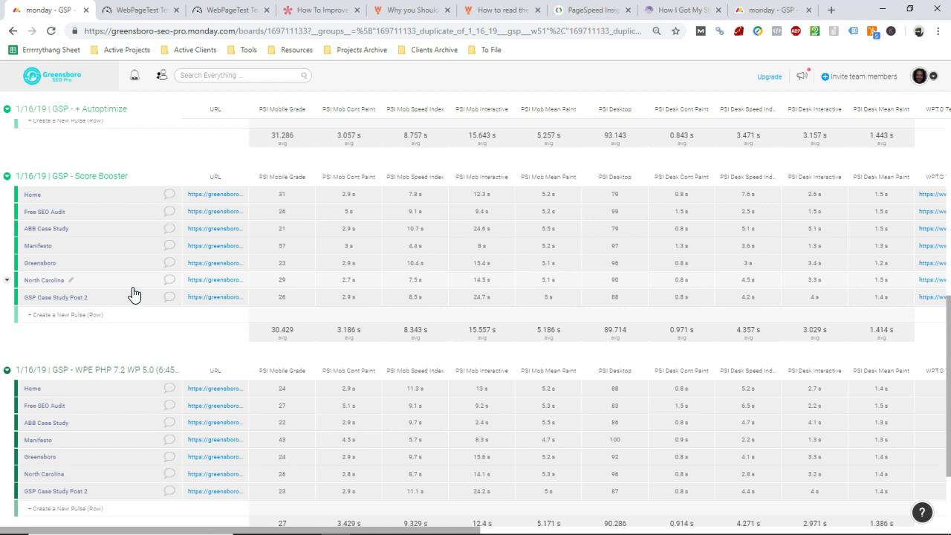
# - Compare the average PSI Mobile Grade and the average PSI Desktop score across the four 1/16/19 groups
pyautogui.scroll(-1, 159, 312)
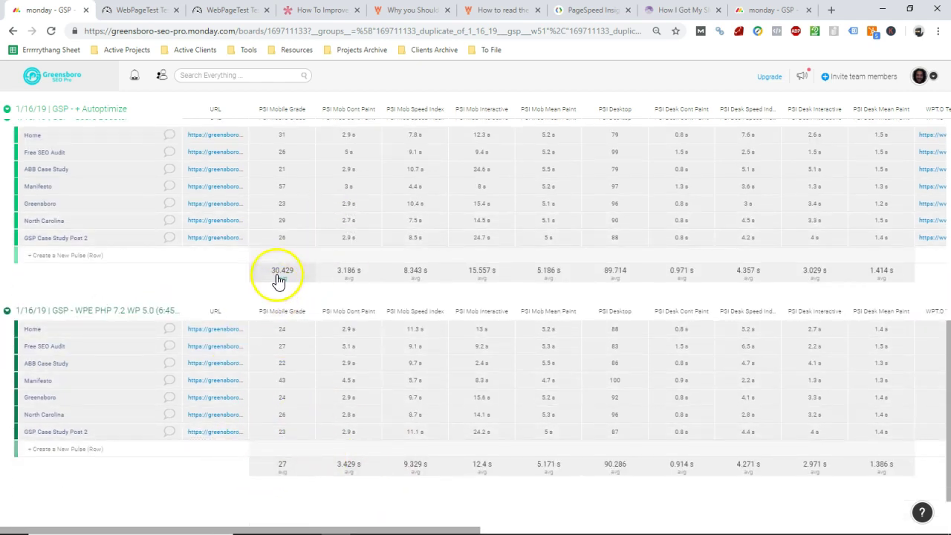
pyautogui.scroll(2, 276, 290)
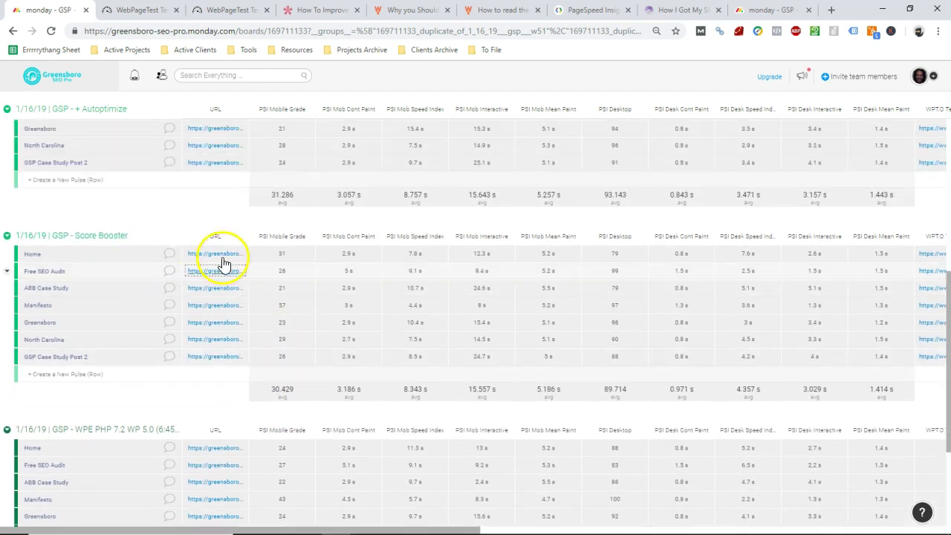
pyautogui.scroll(4, 281, 320)
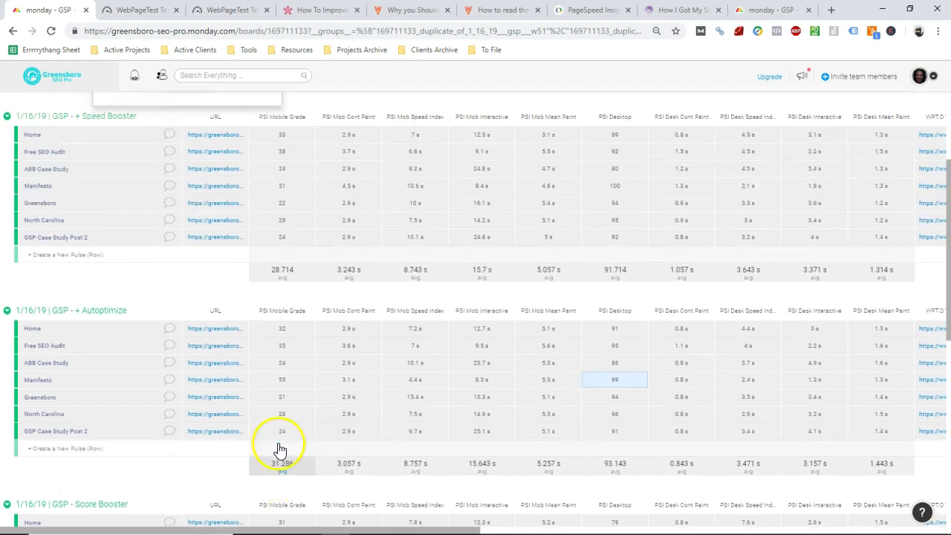
pyautogui.scroll(3, 276, 446)
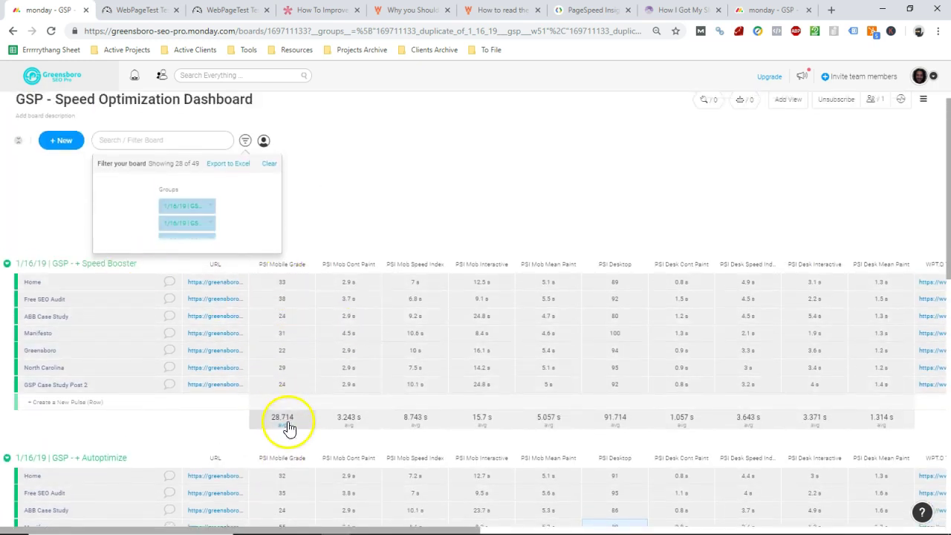
pyautogui.scroll(-4, 611, 297)
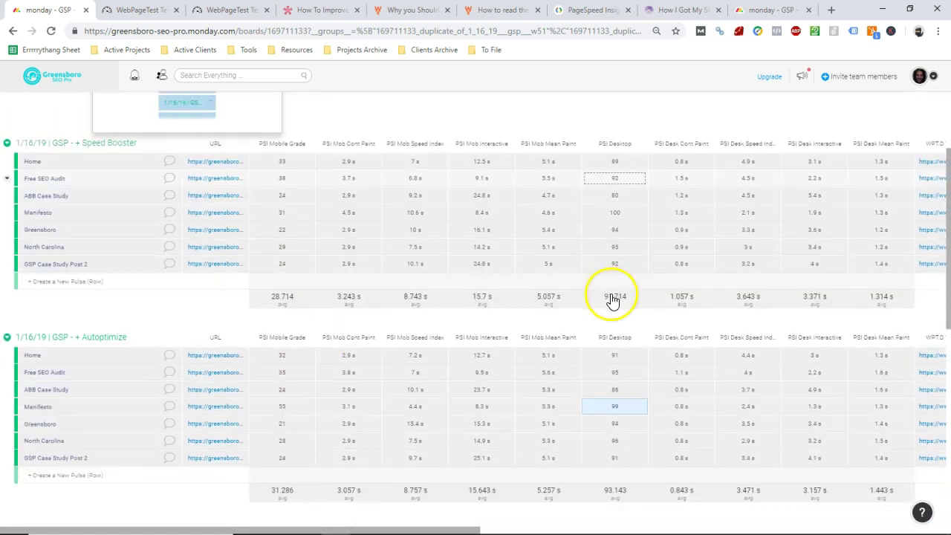
pyautogui.scroll(-6, 611, 299)
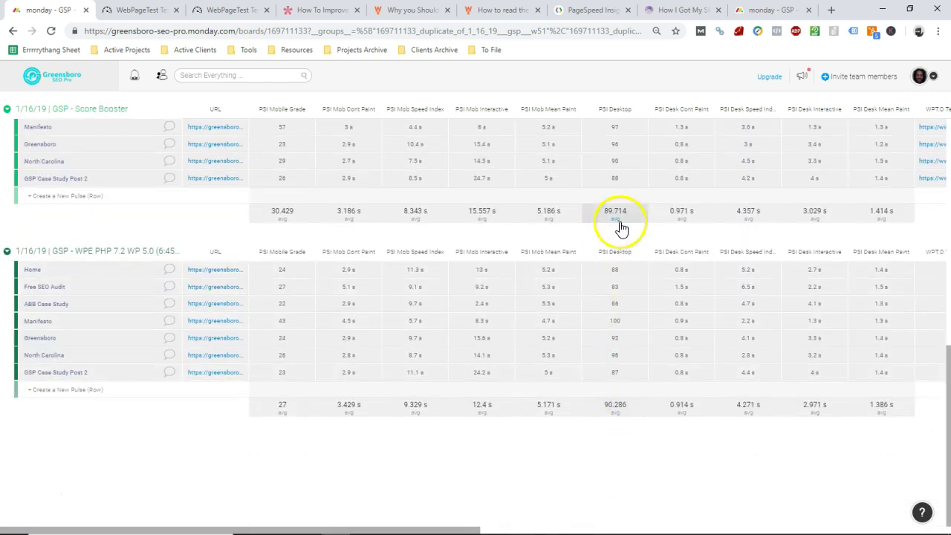
pyautogui.scroll(2, 618, 225)
pyautogui.scroll(3, 621, 228)
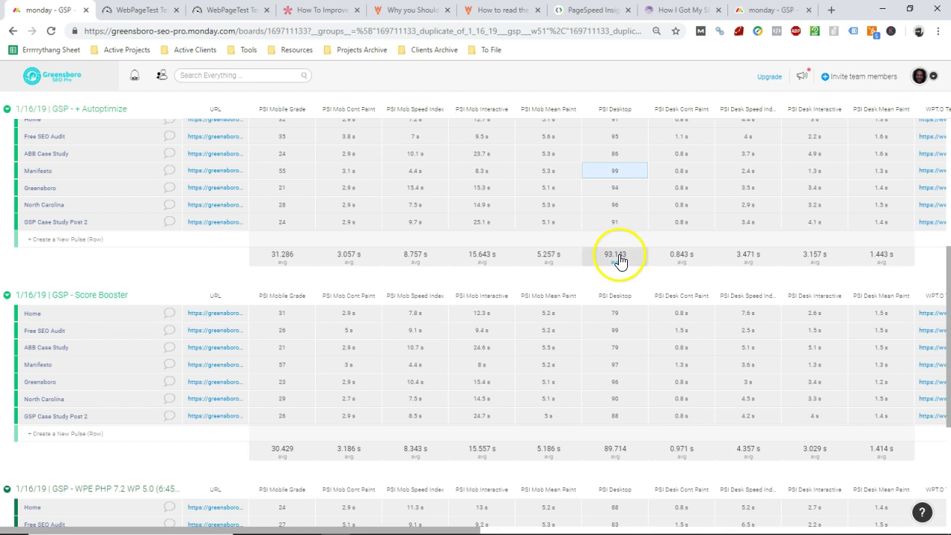
pyautogui.scroll(3, 609, 267)
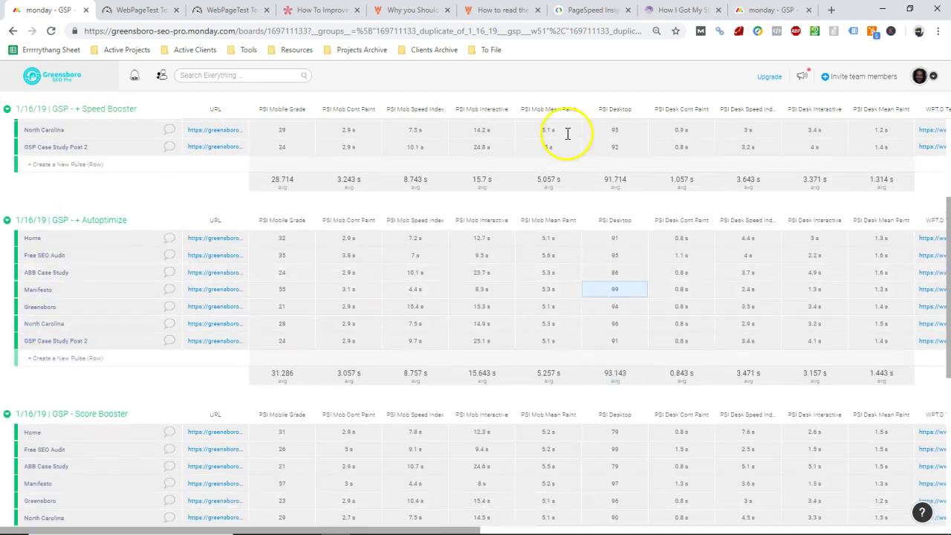
pyautogui.scroll(2, 583, 225)
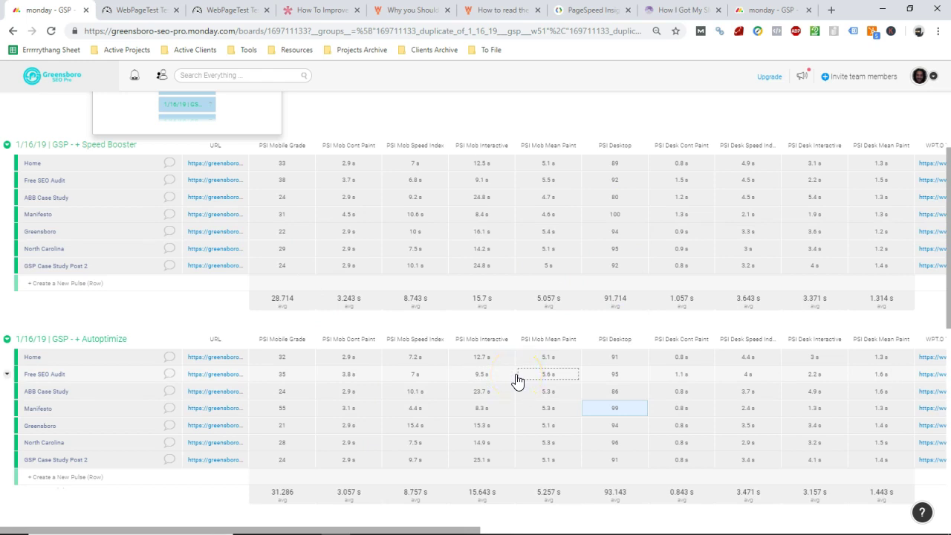
# - Set the ABB Case Study's PSI Mob Interactive value in the WPE PHP 7.2 WP 5.0 group to 25 s
pyautogui.scroll(-3, 528, 294)
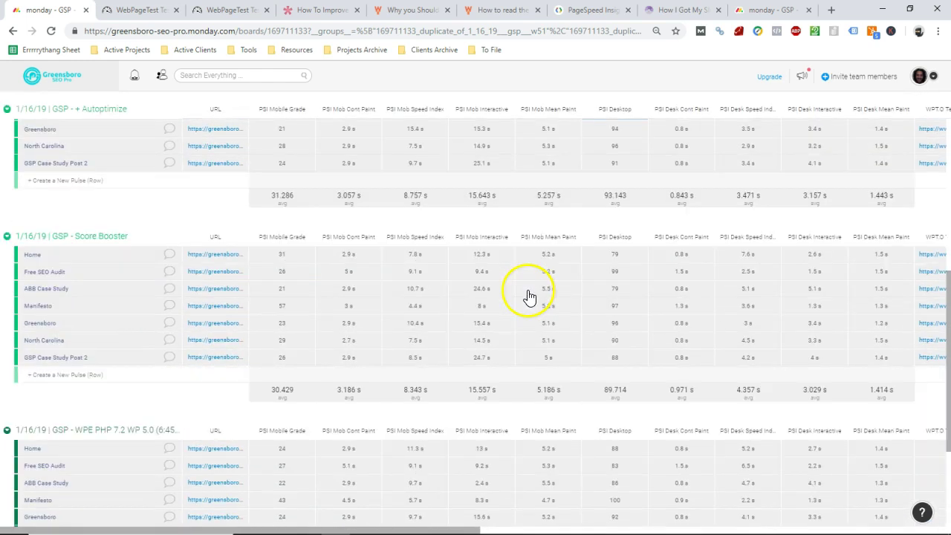
pyautogui.scroll(-1, 464, 301)
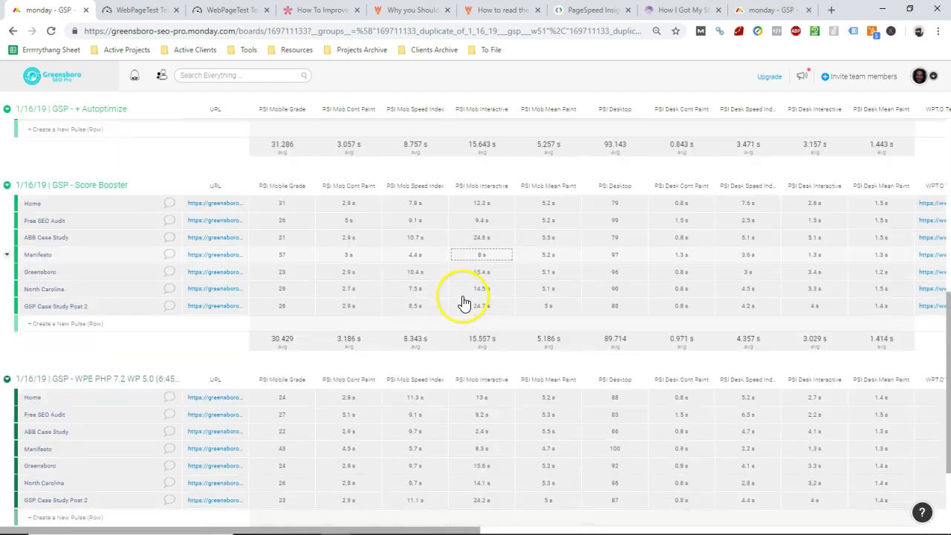
pyautogui.scroll(1, 463, 303)
pyautogui.scroll(-2, 464, 303)
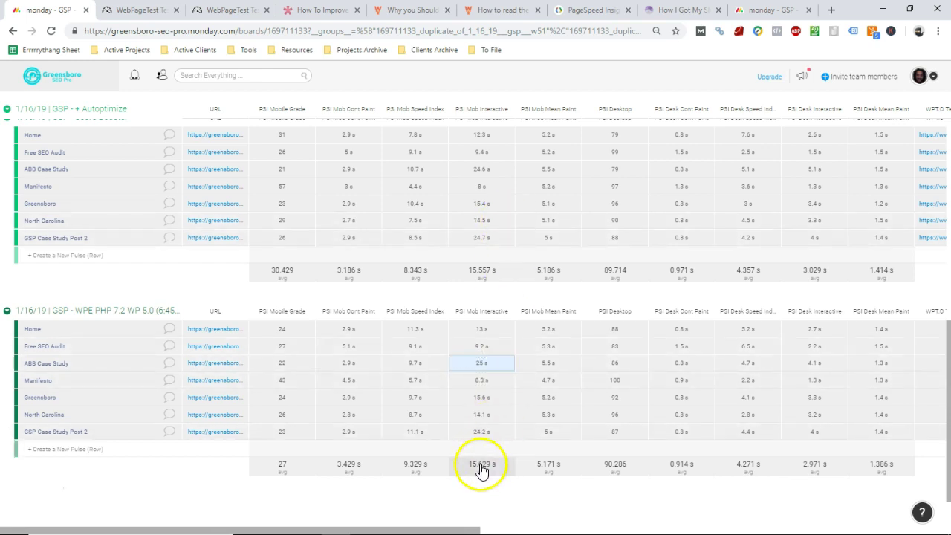
# - Compare the PSI mobile timing averages, including Interactive, Speed Index and Cont Paint, across the four groups
pyautogui.scroll(3, 469, 279)
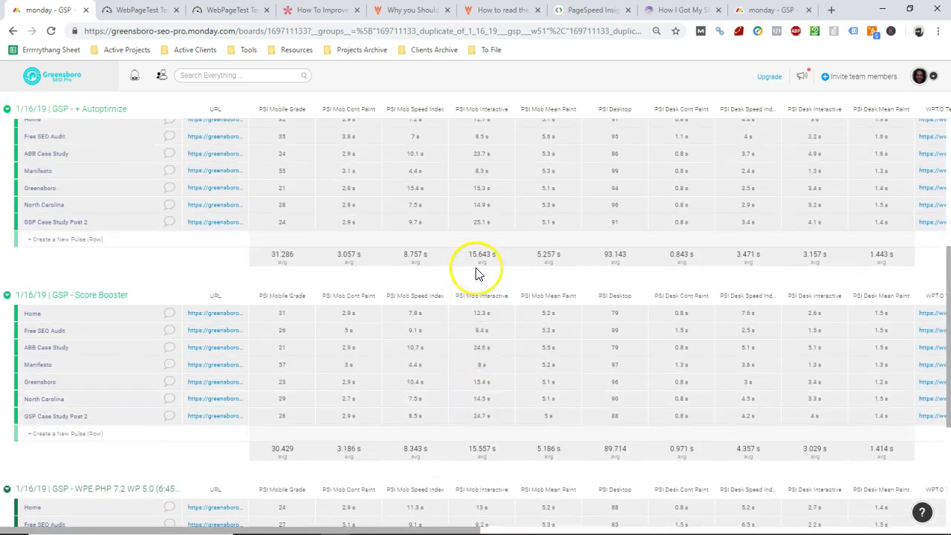
pyautogui.scroll(3, 479, 286)
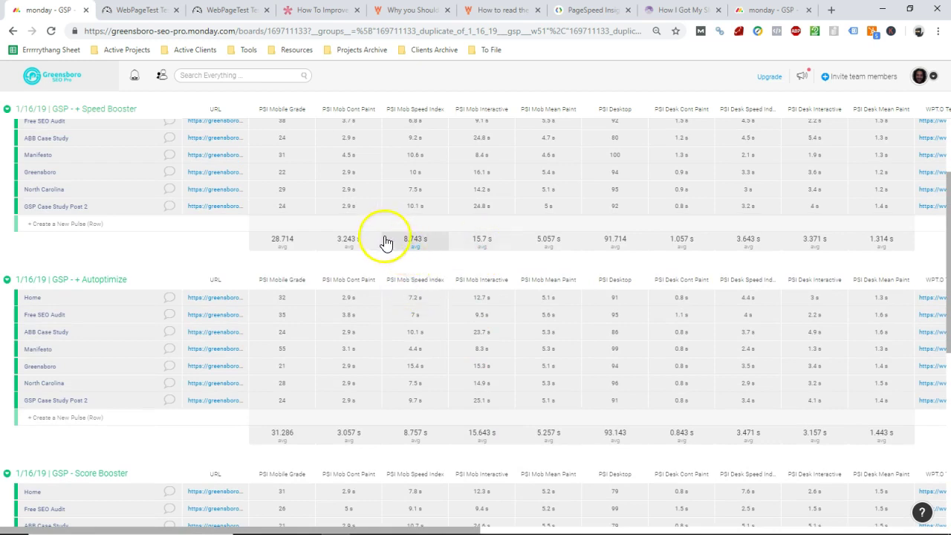
pyautogui.scroll(-3, 346, 276)
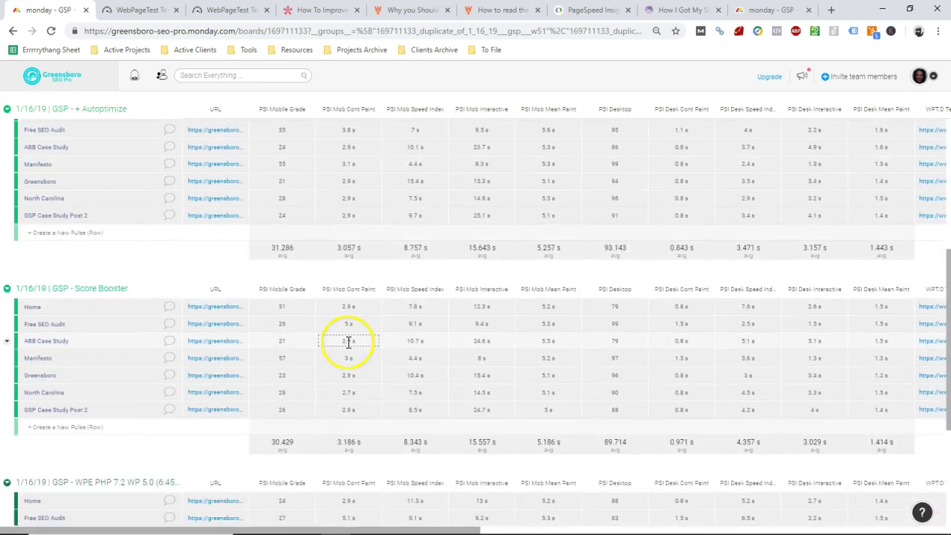
pyautogui.scroll(-3, 346, 416)
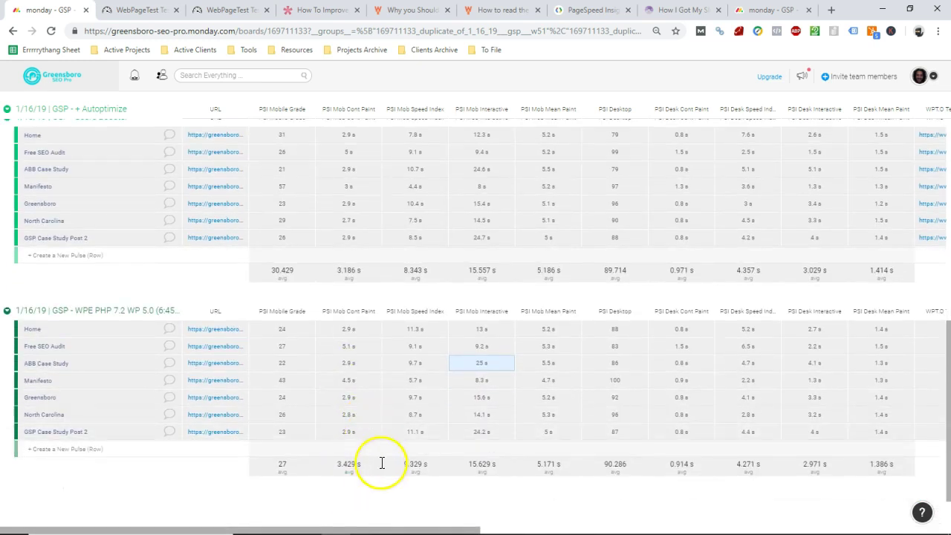
# - View the WebPageTest and Pingdom columns and compare the average Pingdom DC load times across the four groups
pyautogui.moveTo(469, 529); pyautogui.dragTo(814, 528)
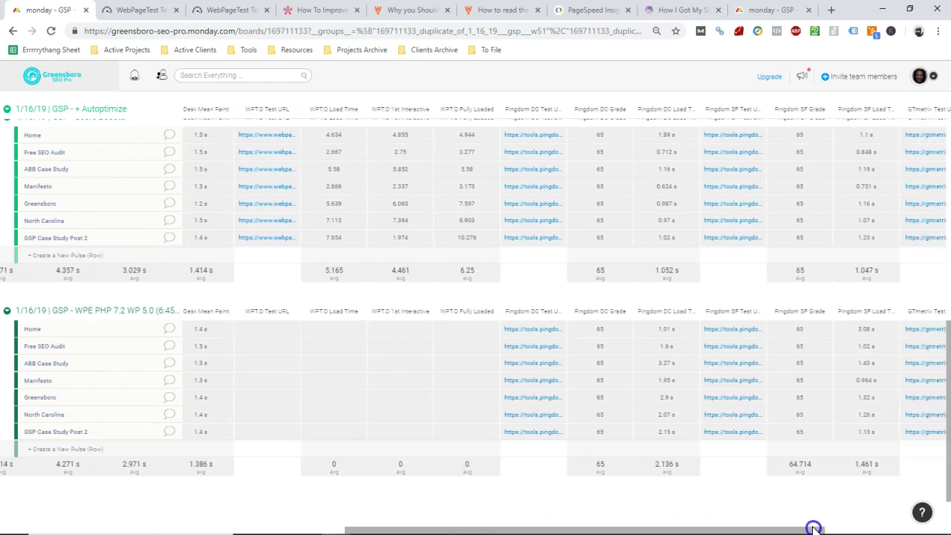
pyautogui.moveTo(707, 526); pyautogui.dragTo(805, 514)
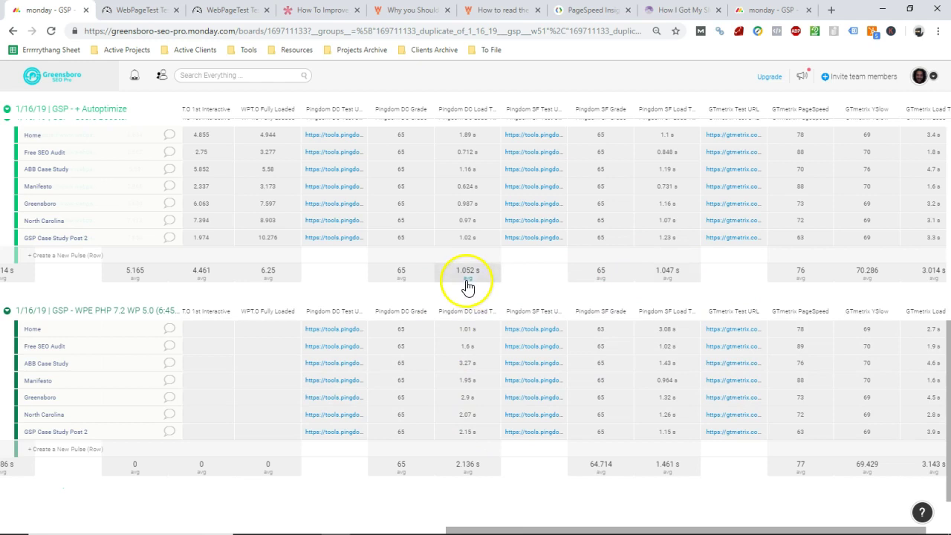
pyautogui.scroll(4, 463, 290)
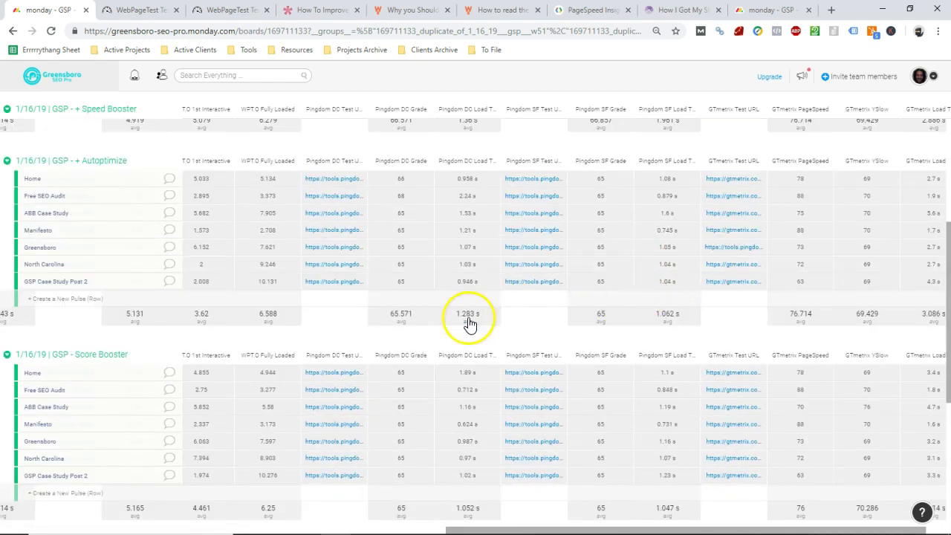
pyautogui.scroll(2, 476, 364)
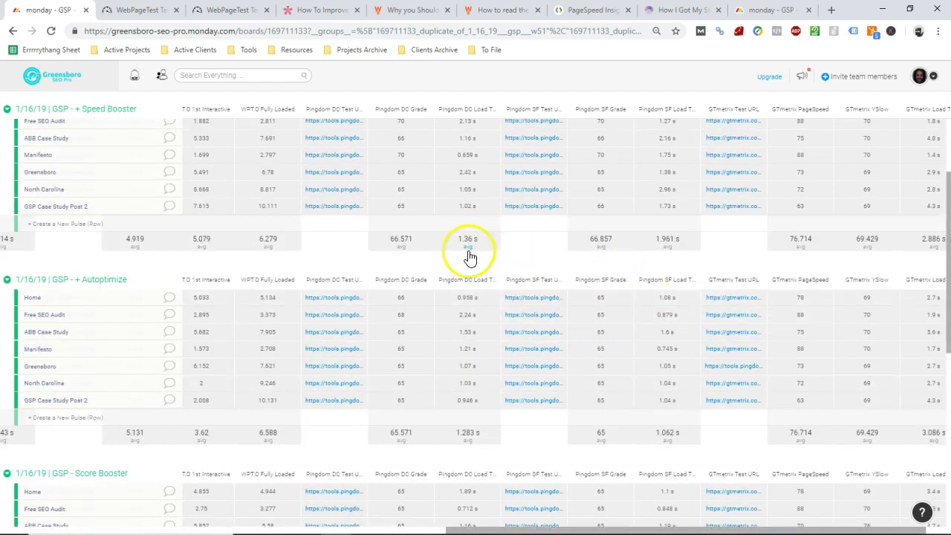
# - Compare the average Pingdom SF load times and GTmetrix load times across the four 1/16/19 groups
pyautogui.scroll(1, 666, 260)
pyautogui.scroll(1, 665, 223)
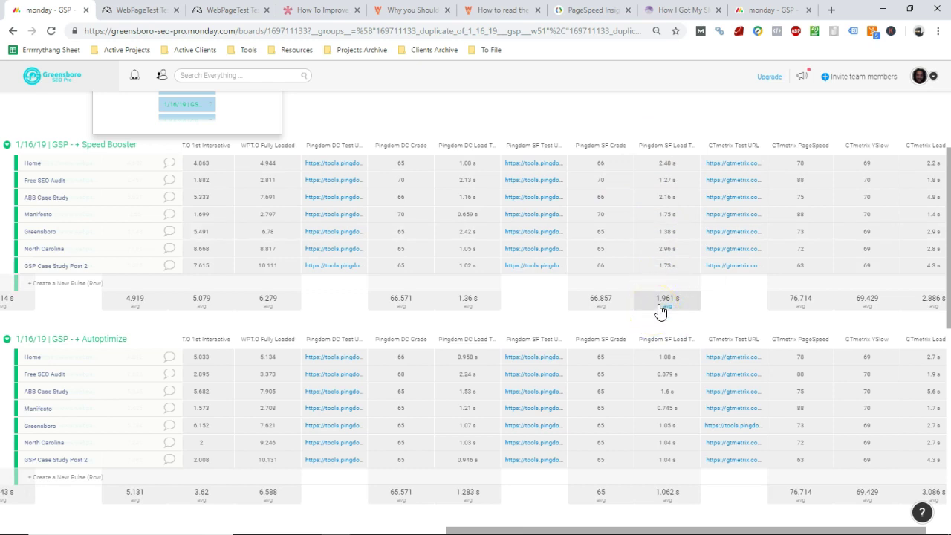
pyautogui.scroll(-2, 687, 303)
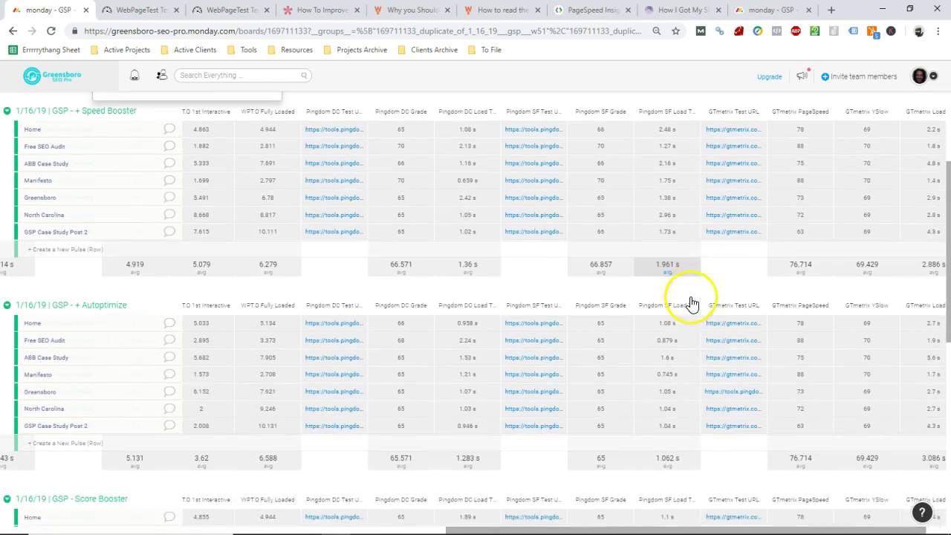
pyautogui.scroll(1, 690, 299)
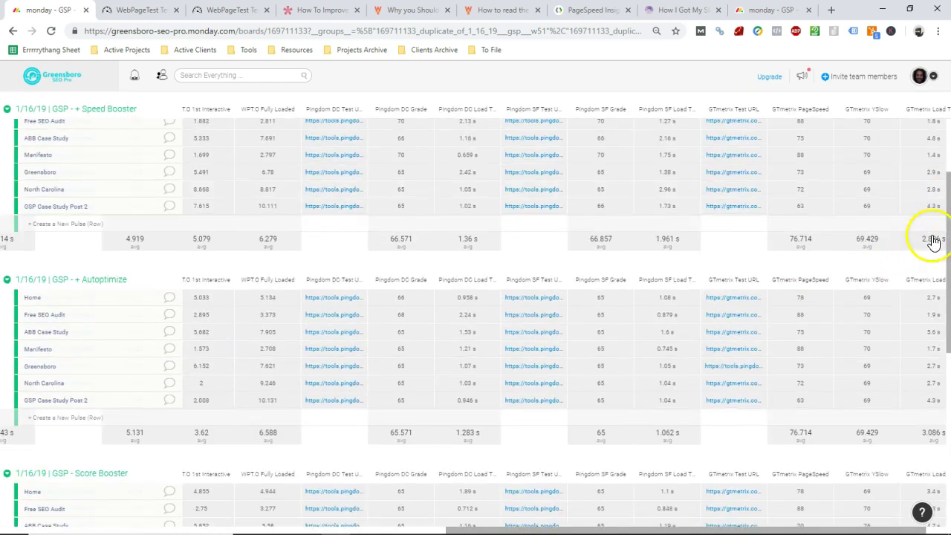
pyautogui.scroll(-4, 931, 247)
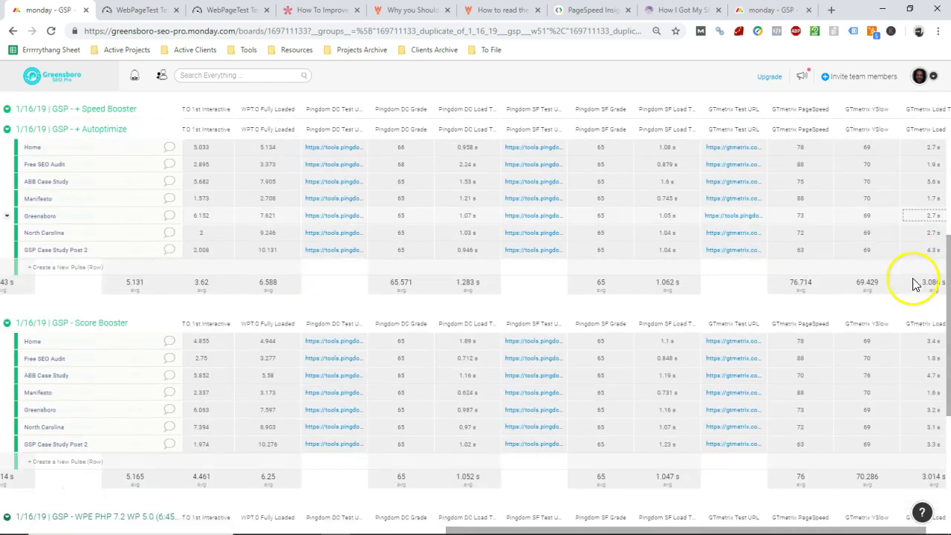
pyautogui.scroll(-2, 928, 402)
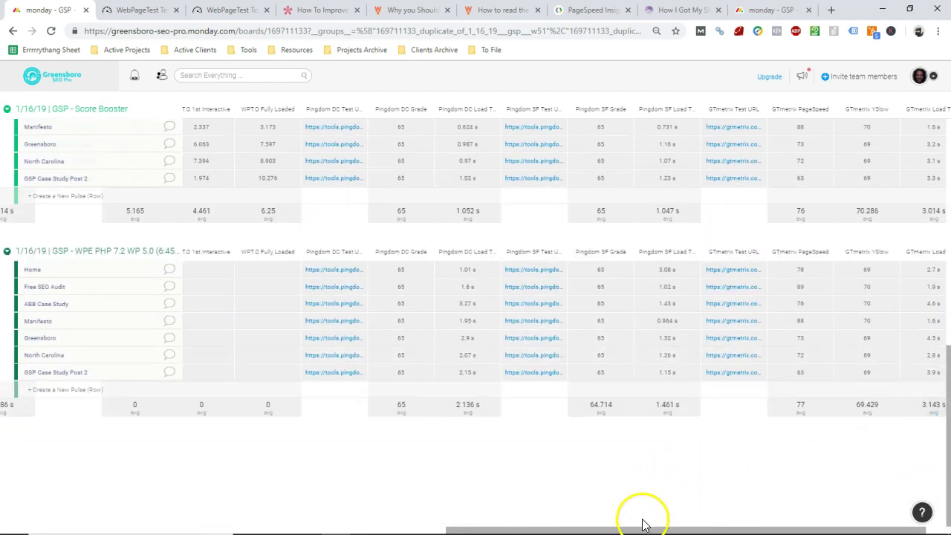
# - Compare the average WebPageTest load time, first interactive and fully loaded values across the groups
pyautogui.moveTo(644, 529); pyautogui.dragTo(479, 521)
pyautogui.scroll(3, 518, 492)
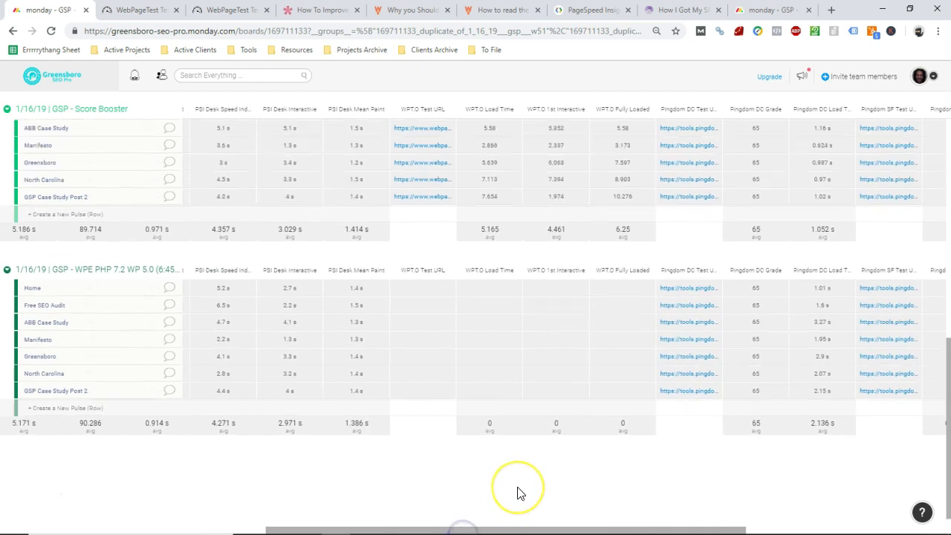
pyautogui.scroll(2, 518, 492)
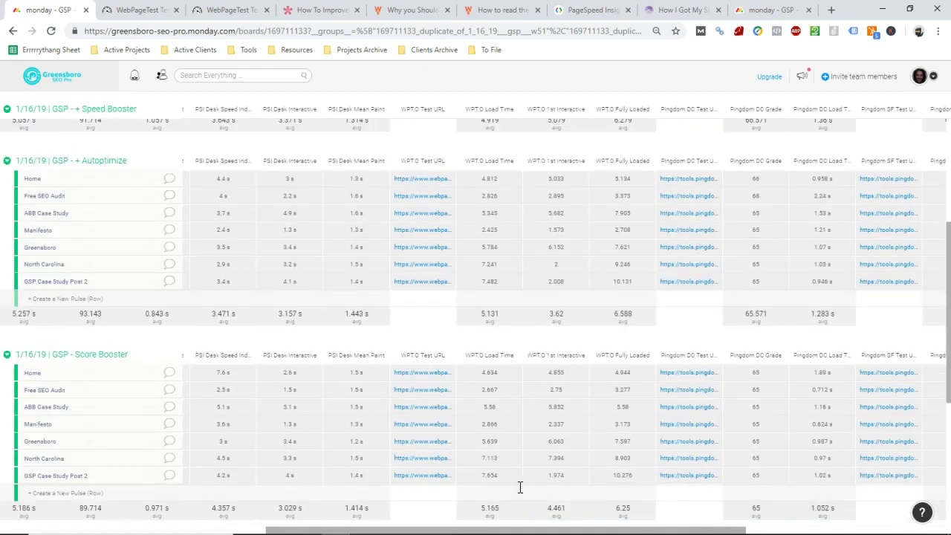
pyautogui.scroll(4, 520, 486)
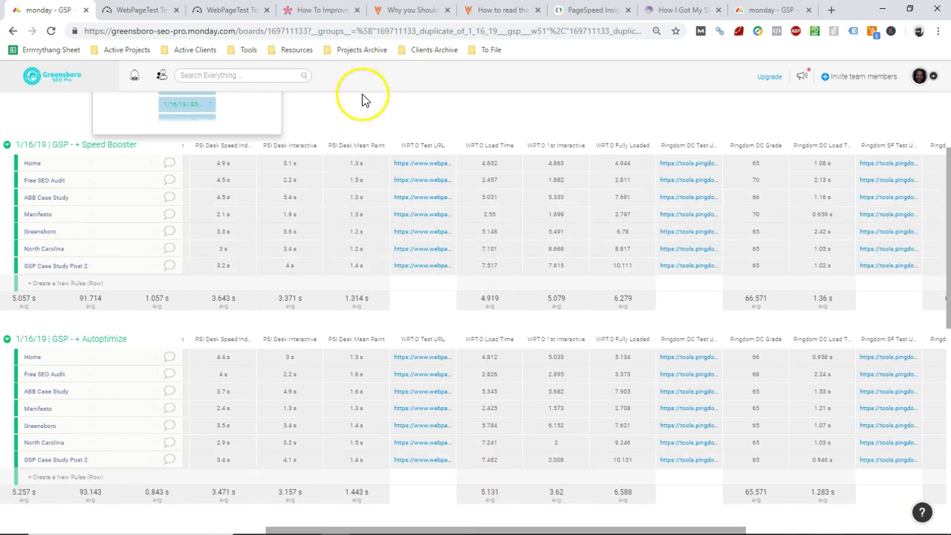
# - Open the Run 1 waterfall details for the manifesto and best-seo-nc-2-month-update WebPageTest results
pyautogui.click(141, 10)
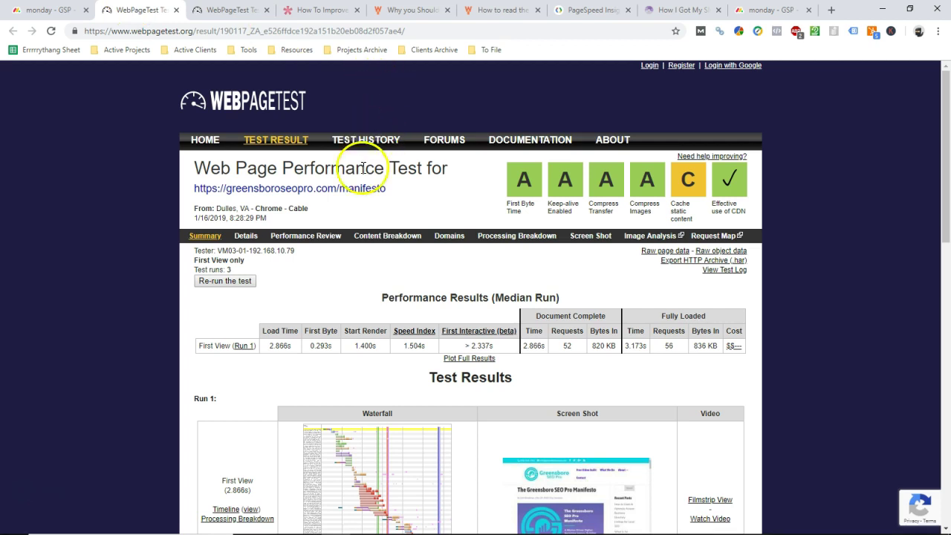
pyautogui.scroll(-4, 391, 181)
pyautogui.scroll(3, 287, 260)
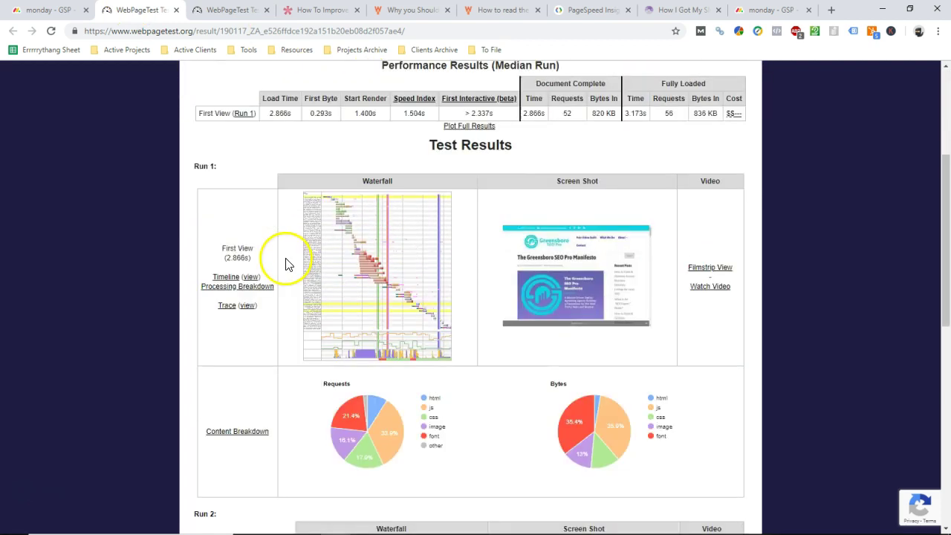
pyautogui.scroll(-3, 371, 259)
pyautogui.click(356, 189)
pyautogui.hotkey('ctrl', 'Tab')
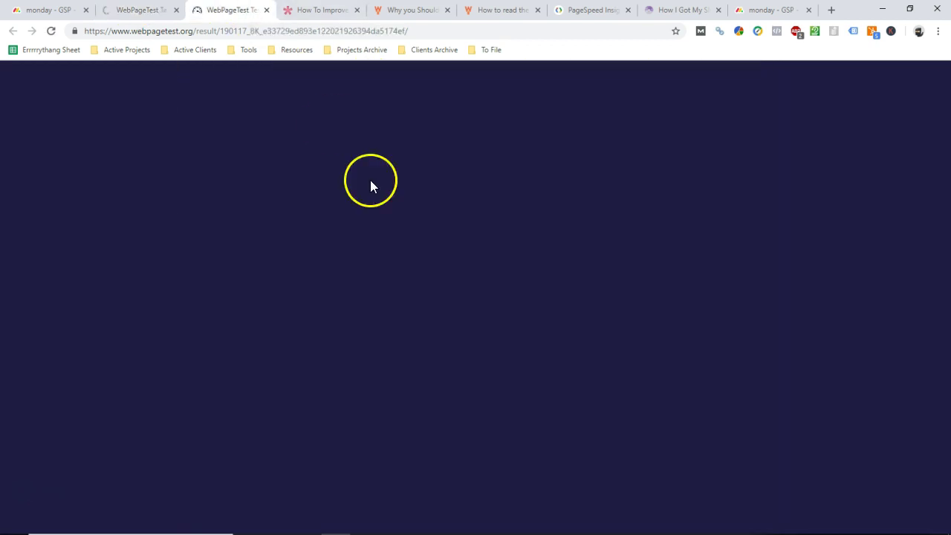
pyautogui.scroll(-4, 438, 329)
pyautogui.click(374, 222)
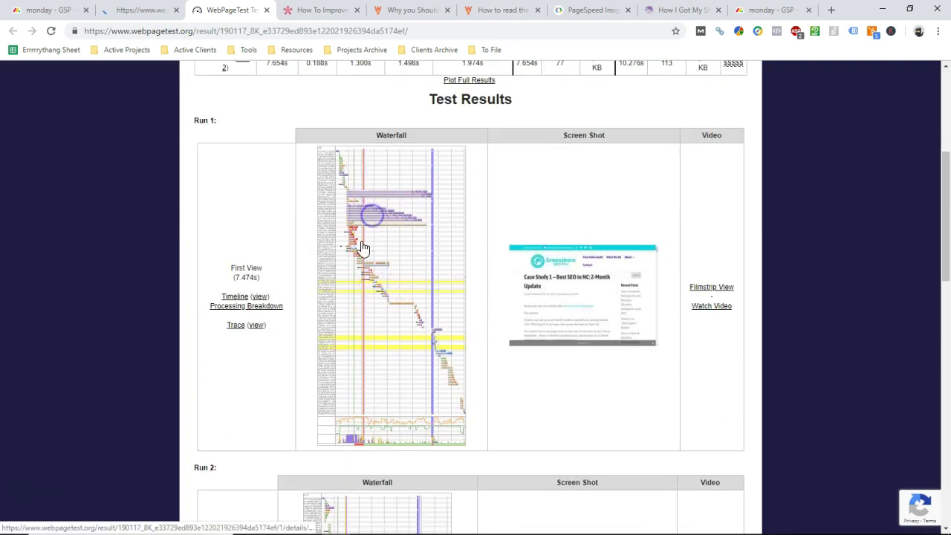
# - Examine the manifesto test's waterfall from its first request through the HubSpot tracking request
pyautogui.click(138, 10)
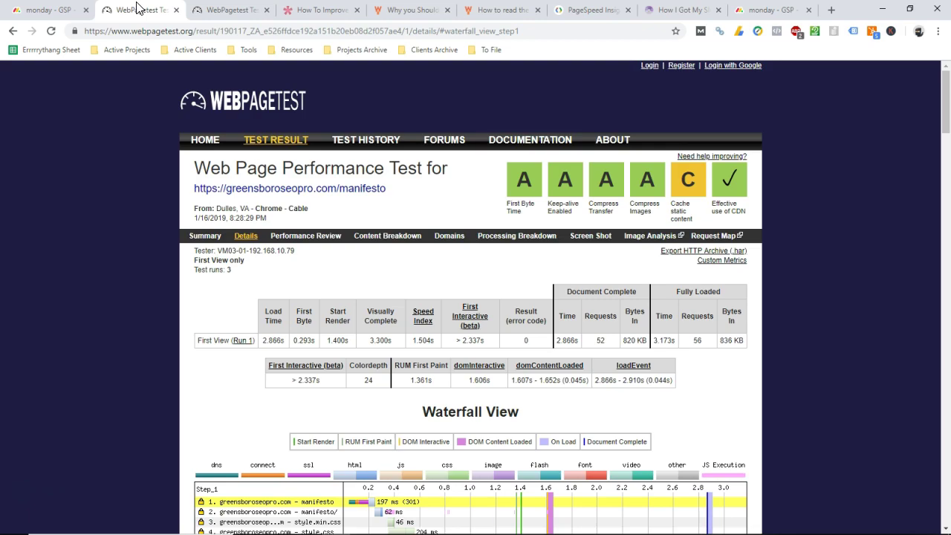
pyautogui.scroll(-7, 361, 217)
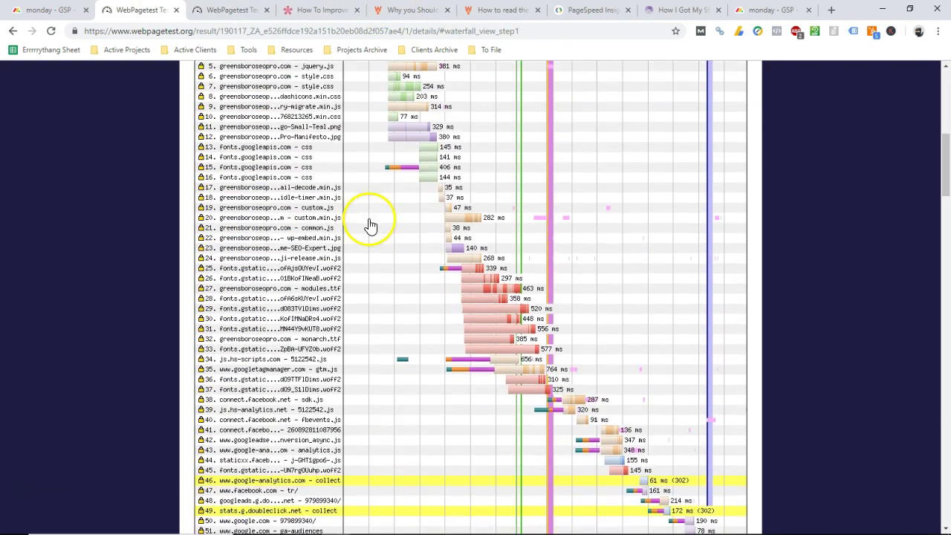
pyautogui.scroll(5, 361, 246)
pyautogui.scroll(-5, 361, 238)
pyautogui.scroll(2, 361, 222)
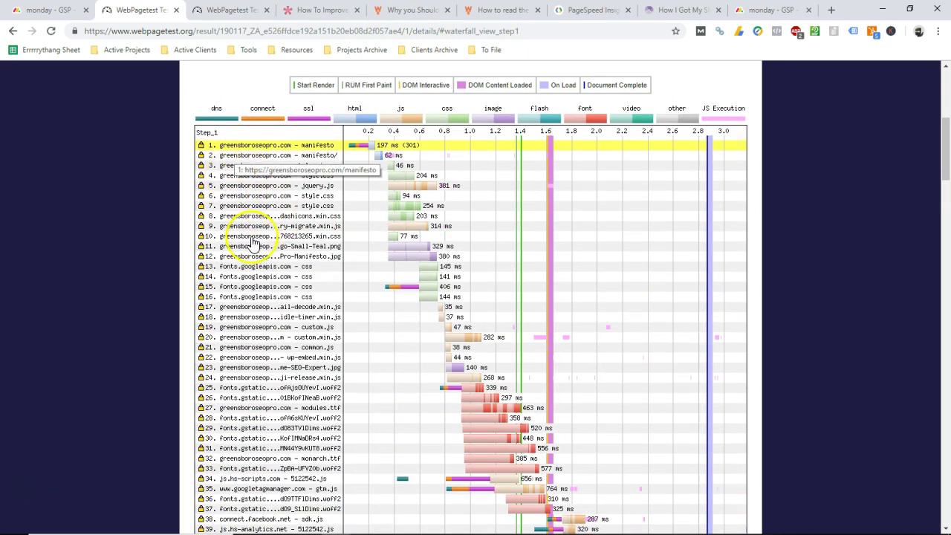
pyautogui.scroll(-3, 222, 364)
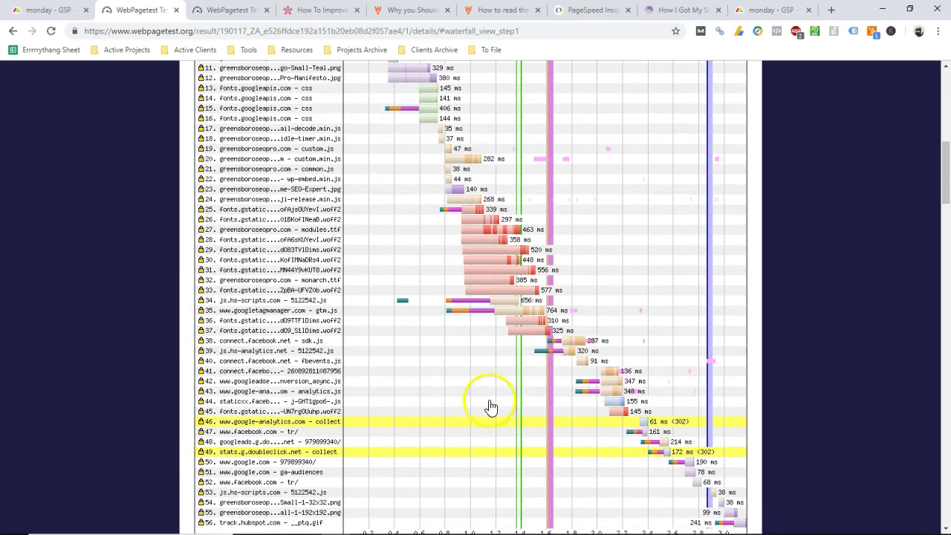
pyautogui.scroll(-4, 301, 327)
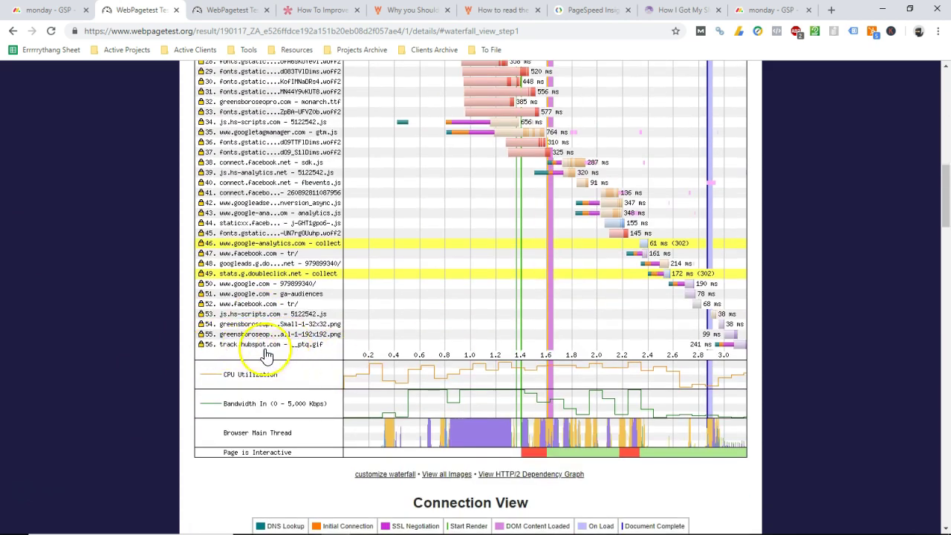
pyautogui.scroll(3, 315, 460)
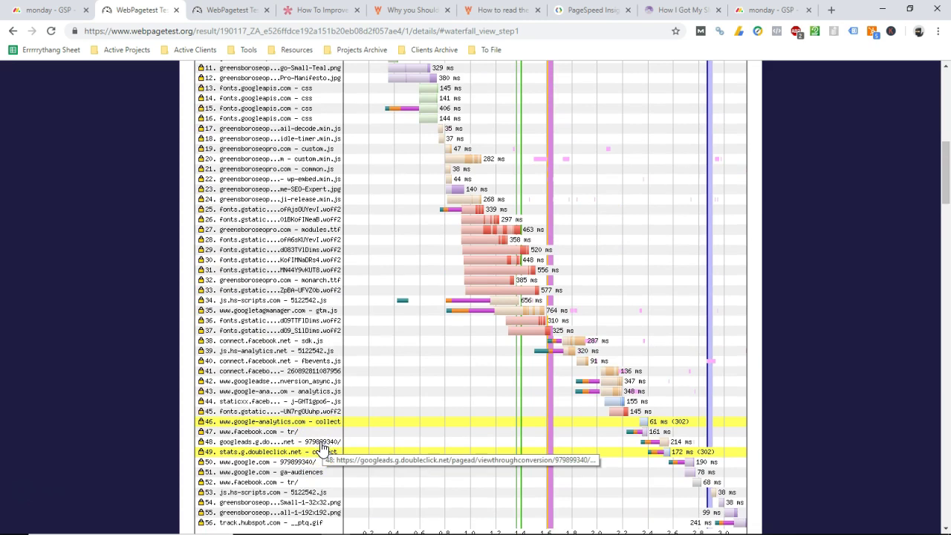
pyautogui.scroll(3, 321, 446)
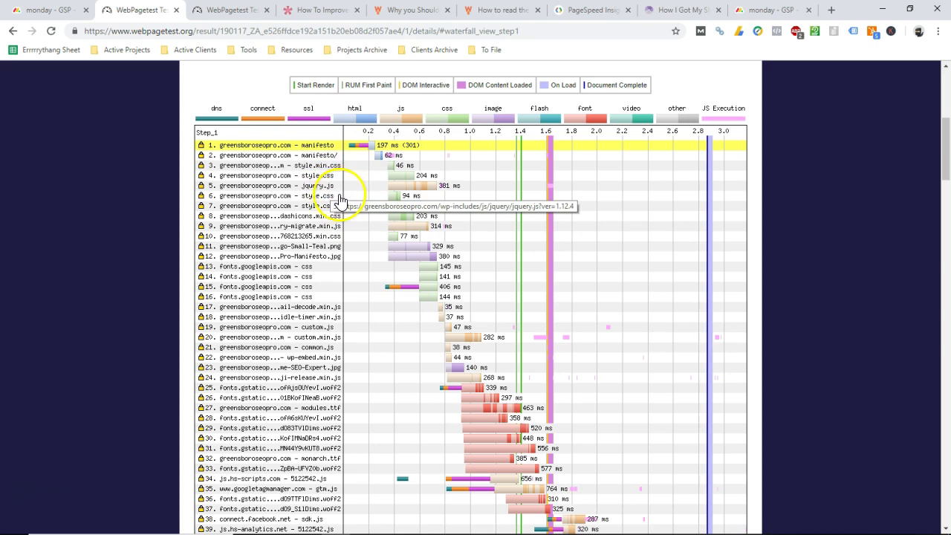
# - Enlarge the manifesto waterfall page and examine its style, script, font and third-party requests
pyautogui.hotkey('ctrl', '+')
pyautogui.hotkey('ctrl', '+')
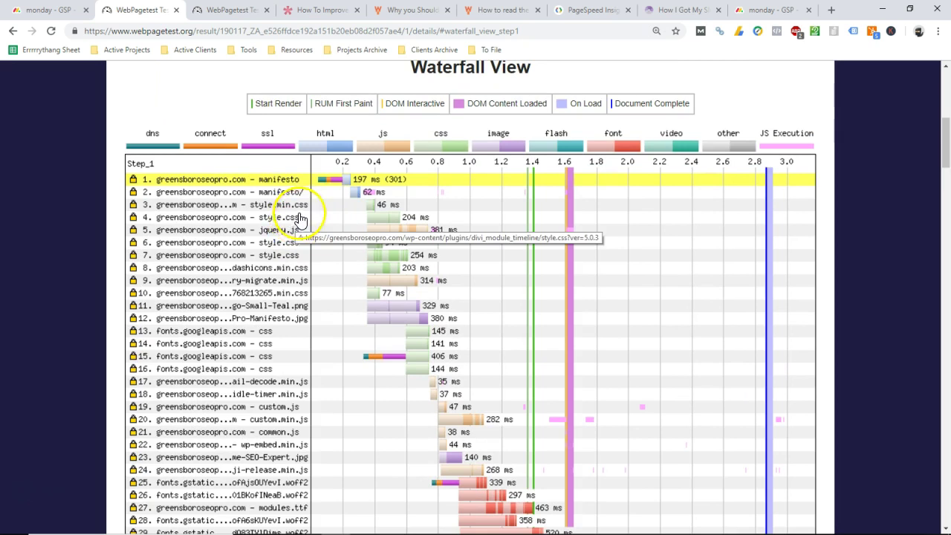
pyautogui.scroll(-2, 299, 217)
pyautogui.scroll(-1, 312, 260)
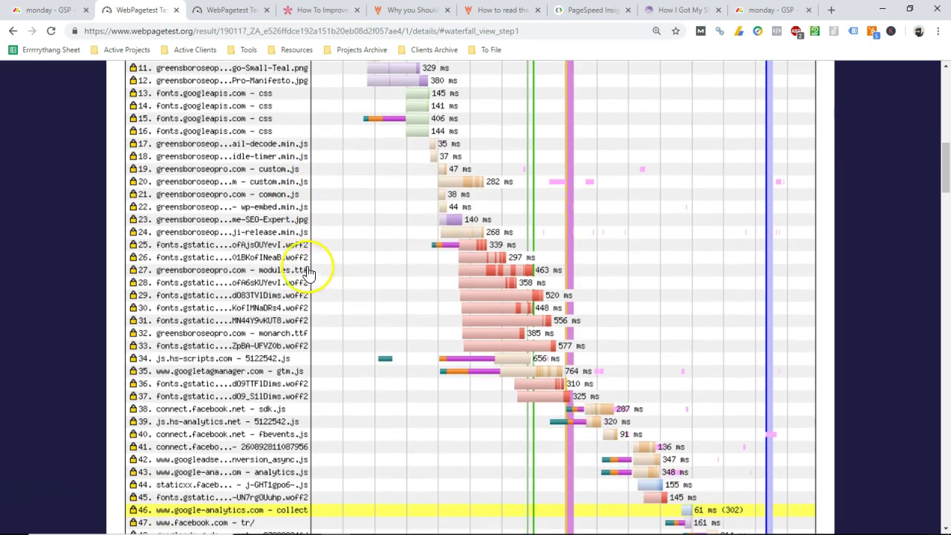
pyautogui.scroll(-1, 304, 293)
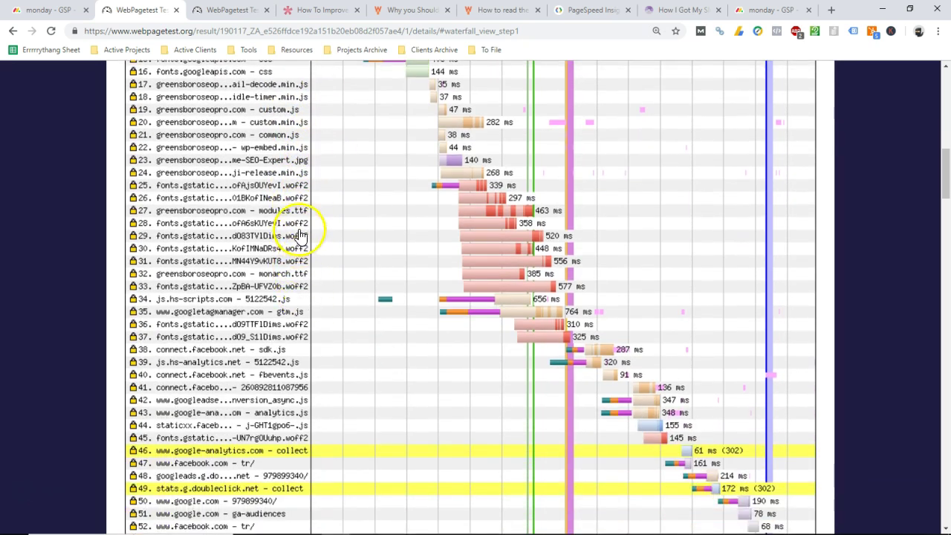
pyautogui.scroll(-2, 297, 249)
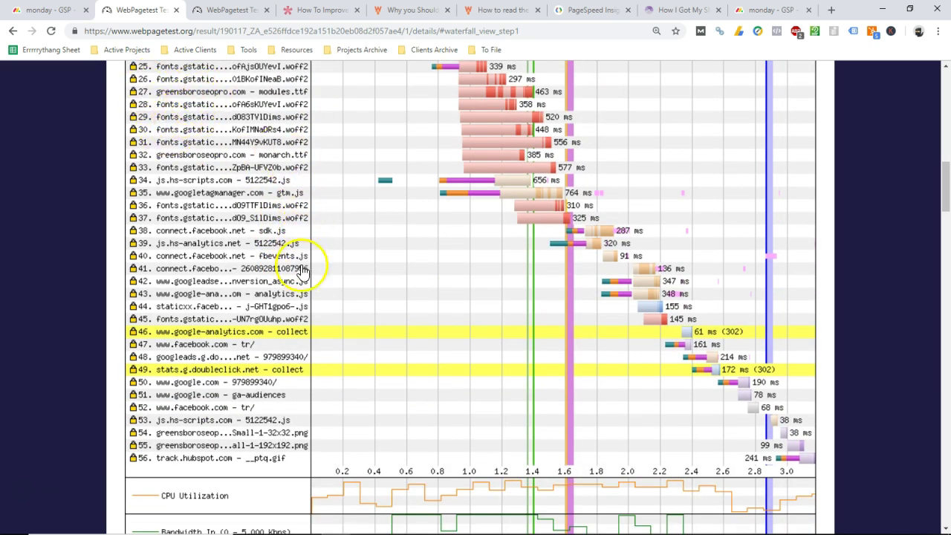
pyautogui.scroll(-1, 260, 342)
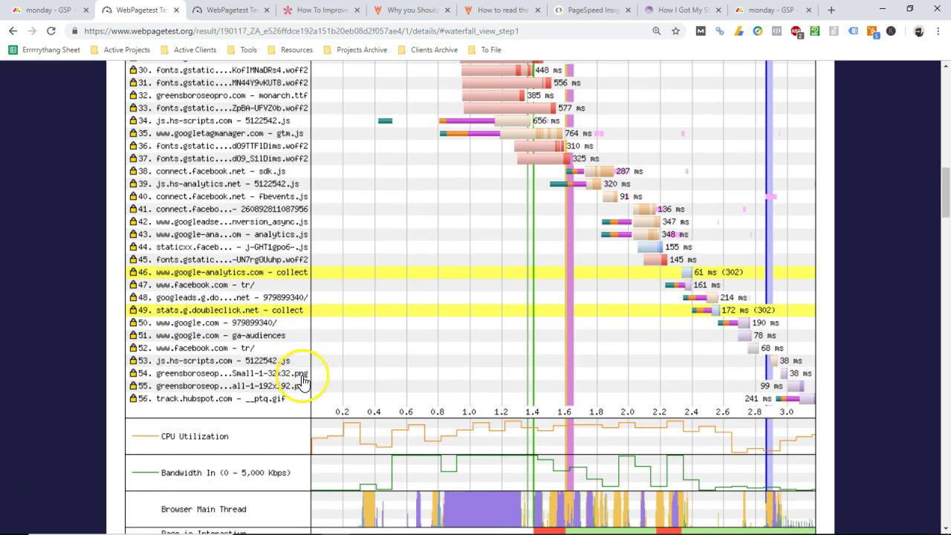
pyautogui.scroll(10, 301, 387)
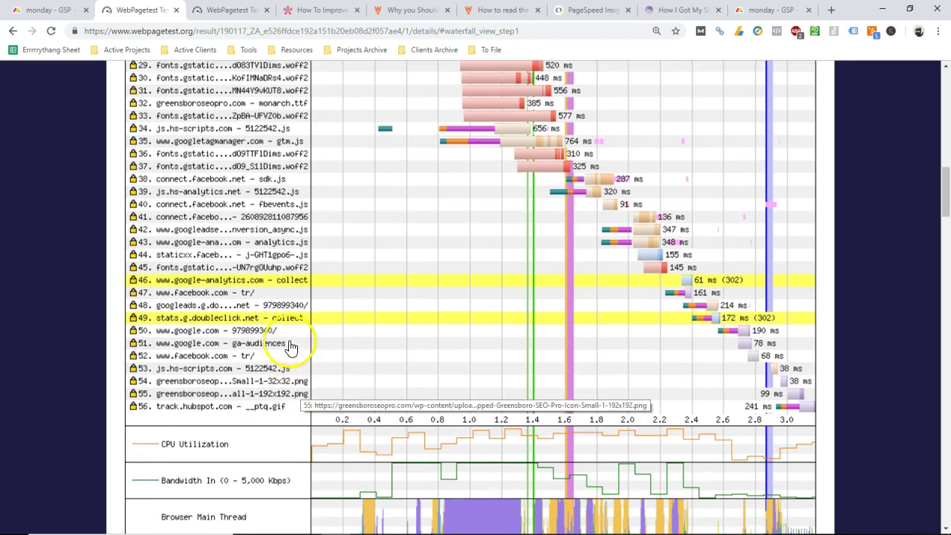
# - Highlight the manifesto test's First View timings and its Document Complete request count
pyautogui.scroll(-1, 195, 300)
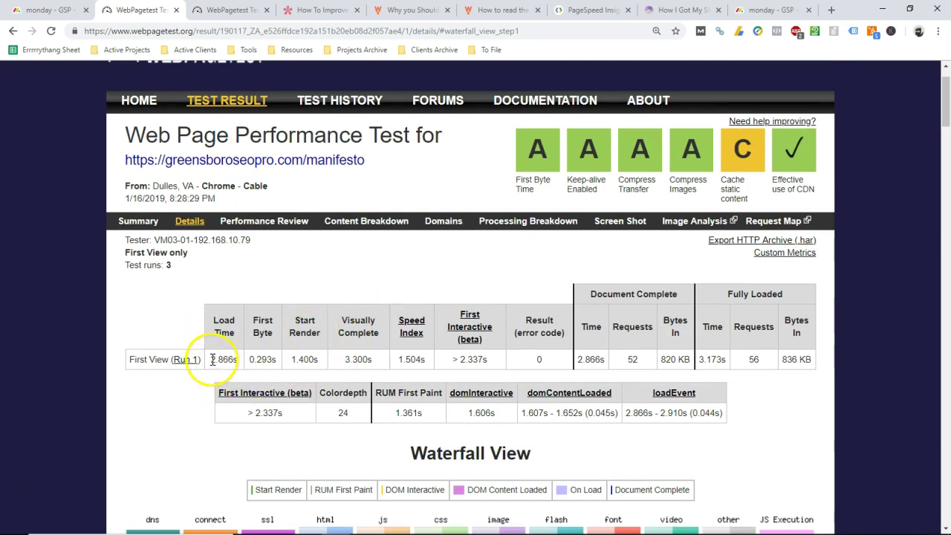
pyautogui.moveTo(212, 358); pyautogui.dragTo(380, 361)
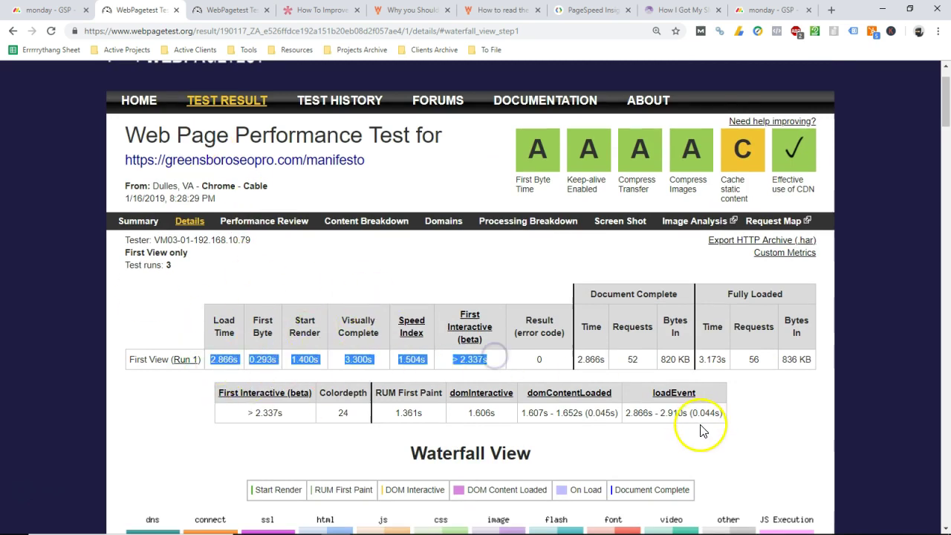
pyautogui.scroll(-1, 668, 341)
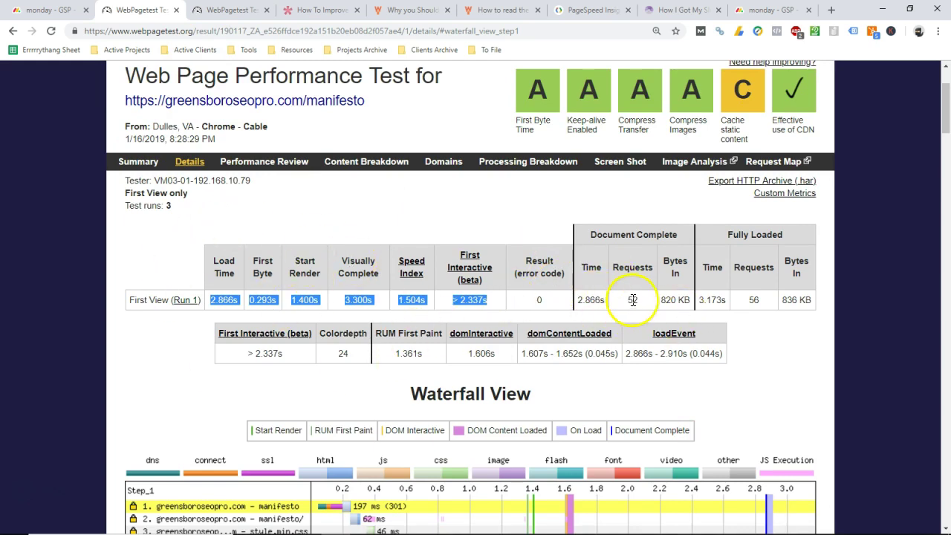
pyautogui.click(636, 299)
pyautogui.doubleClick(629, 299)
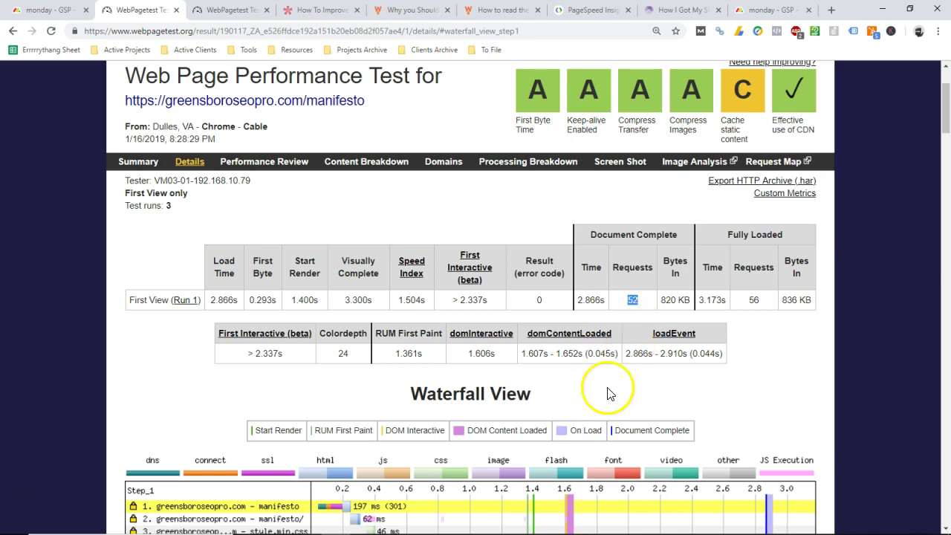
# - Switch to the best-seo-nc-2-month-update test result and highlight its Document Complete request count
pyautogui.click(245, 12)
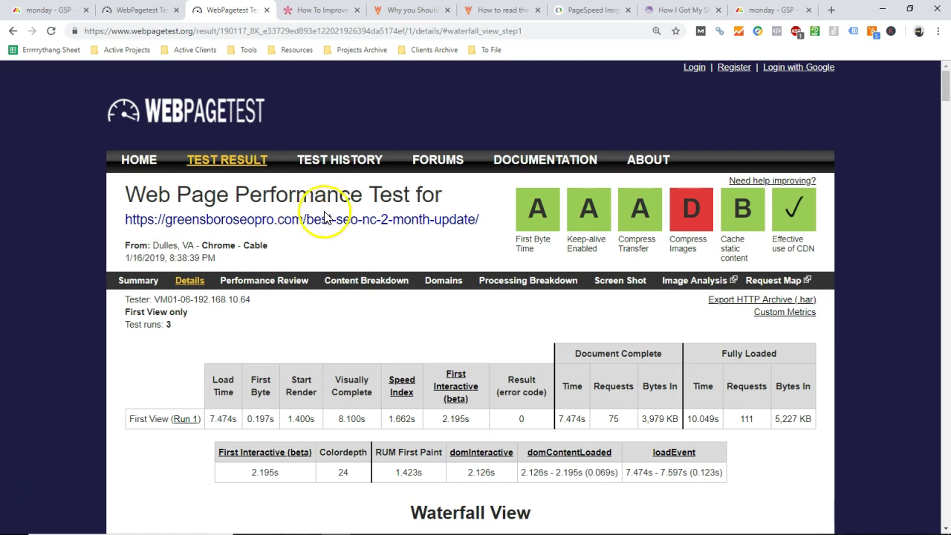
pyautogui.scroll(-3, 329, 254)
pyautogui.doubleClick(611, 301)
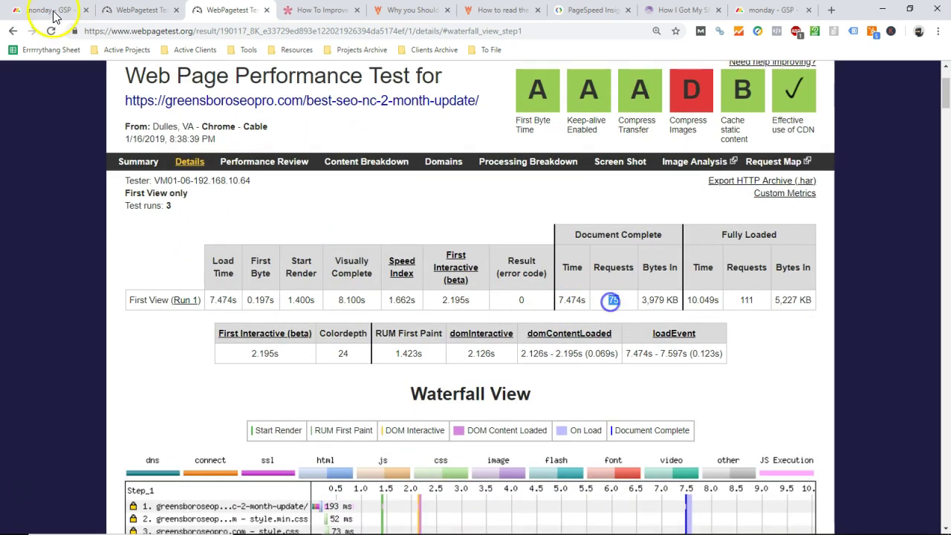
# - Return to the monday.com board and open the Free SEO Audit's WebPageTest result from the Speed Booster group
pyautogui.click(54, 10)
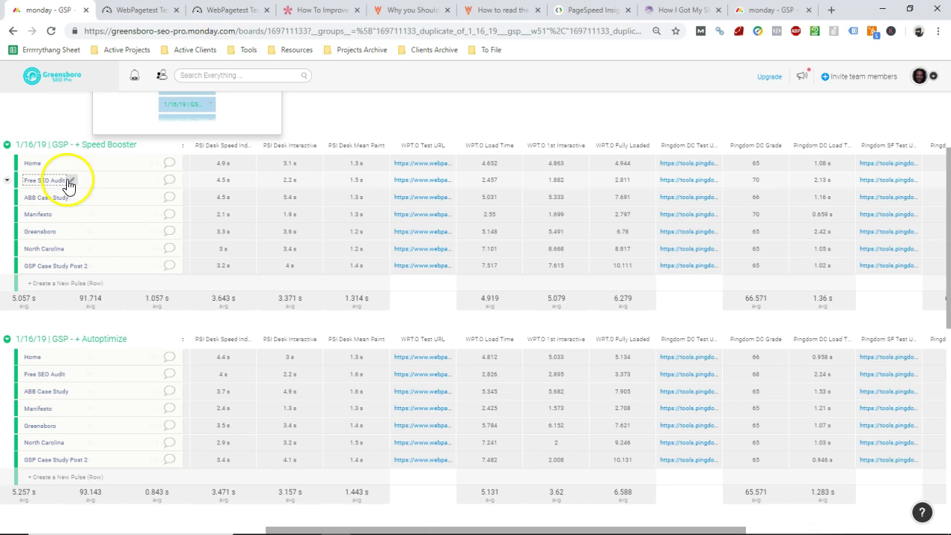
pyautogui.click(415, 181)
pyautogui.click(352, 199)
# - Examine the image requests in the best-seo-nc-2-month-update waterfall and review that test's timing summary
pyautogui.click(303, 10)
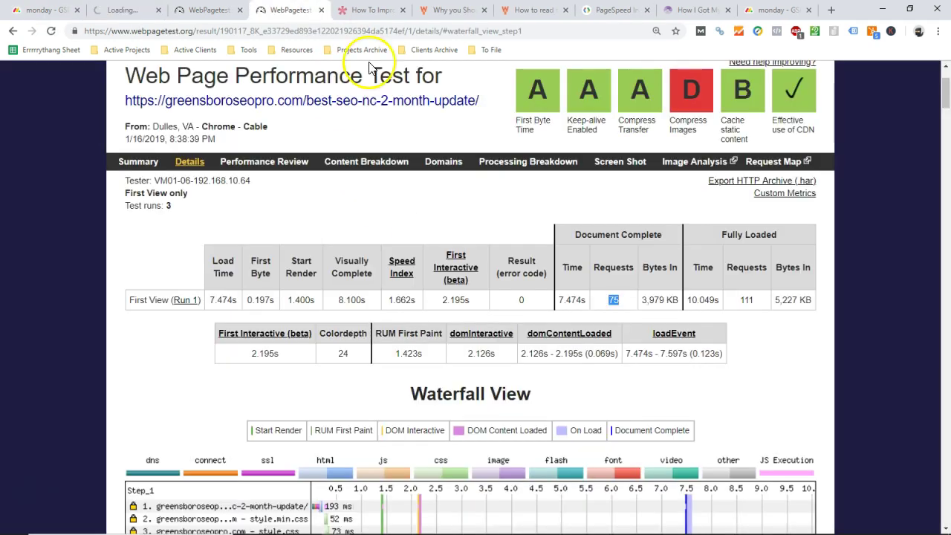
pyautogui.scroll(-7, 547, 349)
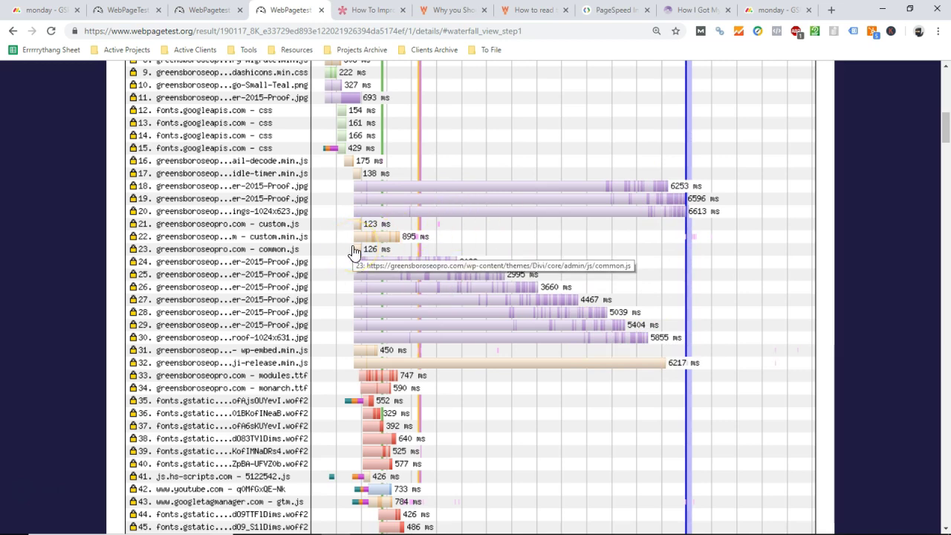
pyautogui.scroll(6, 354, 253)
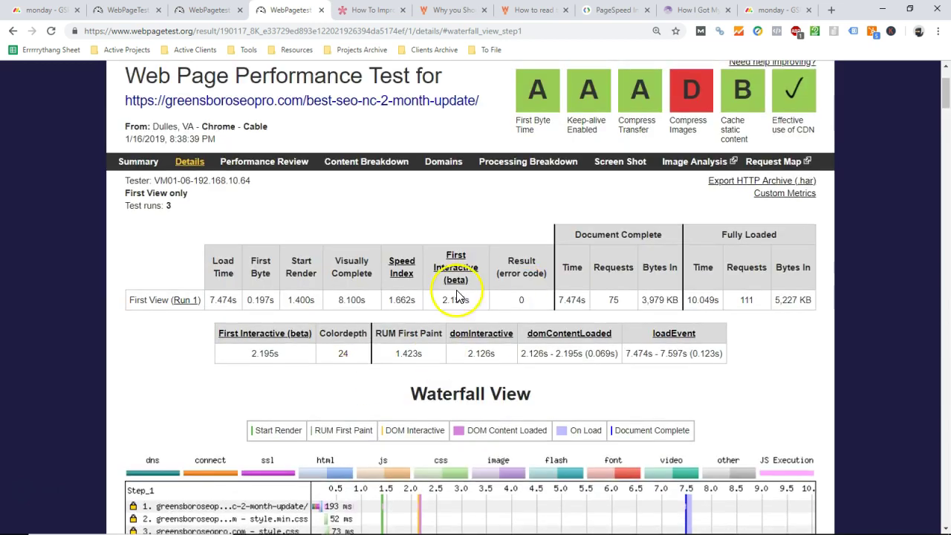
# - Highlight the Start Render, RUM First Paint and Document Complete entries in the waterfall legend of the best-seo-nc-2-month-update test
pyautogui.scroll(-1, 456, 297)
pyautogui.scroll(-1, 416, 349)
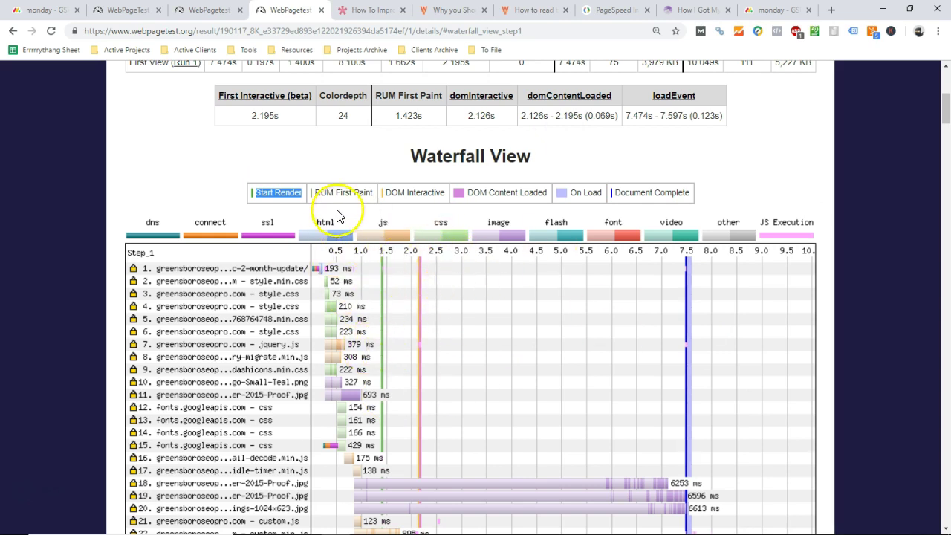
pyautogui.moveTo(315, 191); pyautogui.dragTo(374, 194)
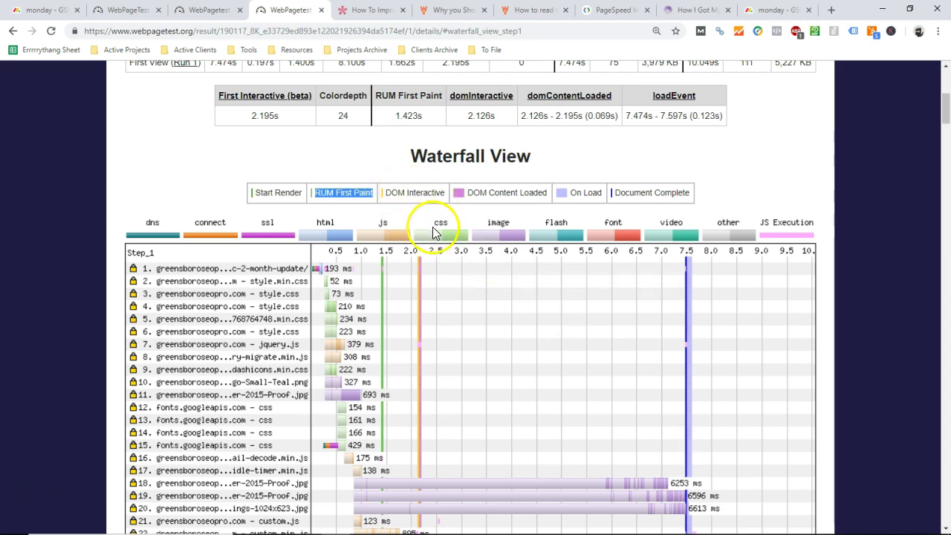
pyautogui.moveTo(615, 193); pyautogui.dragTo(691, 192)
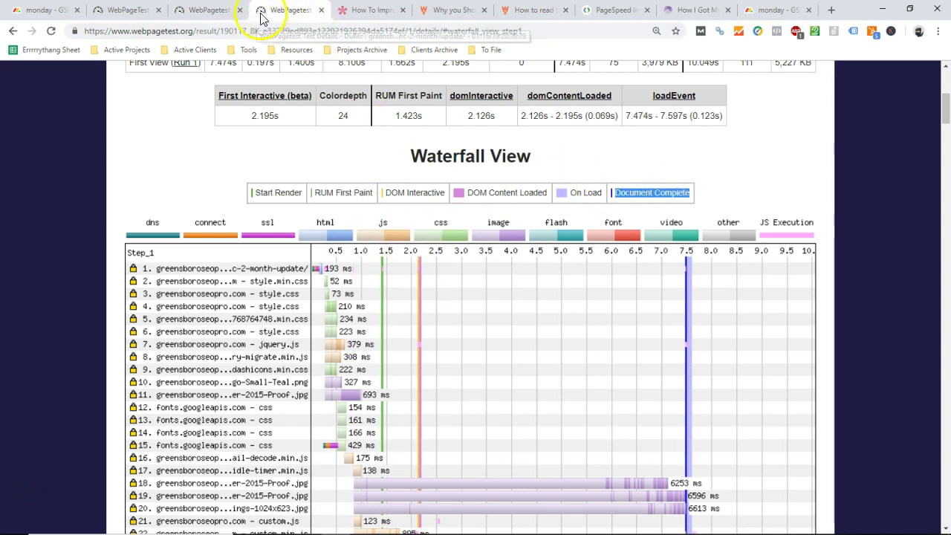
# - Examine the waterfall's image and script requests against the Document Complete line and compare them with the timing summary
pyautogui.scroll(-5, 323, 251)
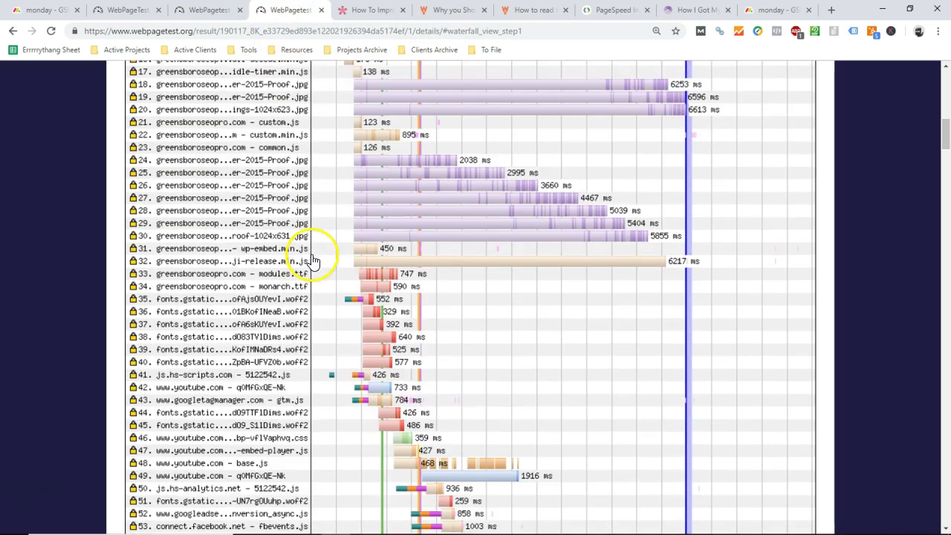
pyautogui.scroll(2, 431, 304)
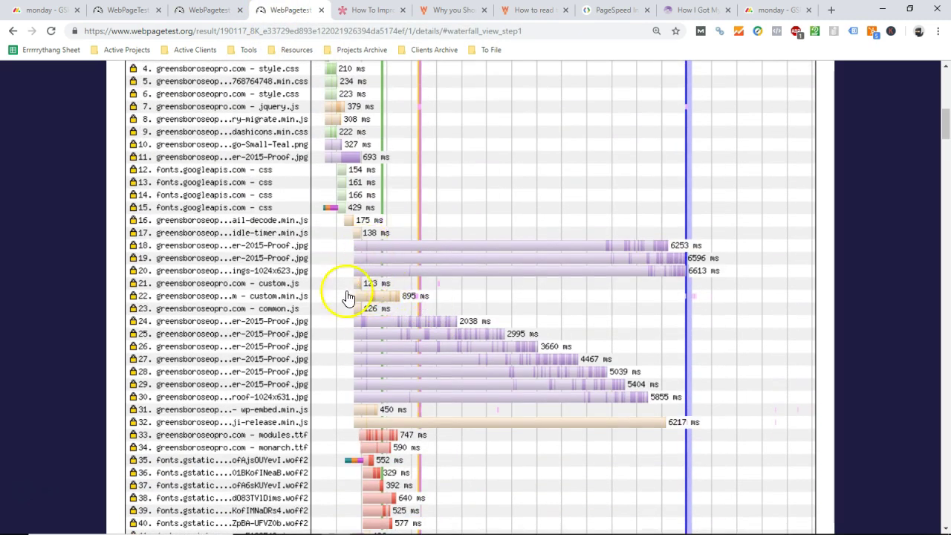
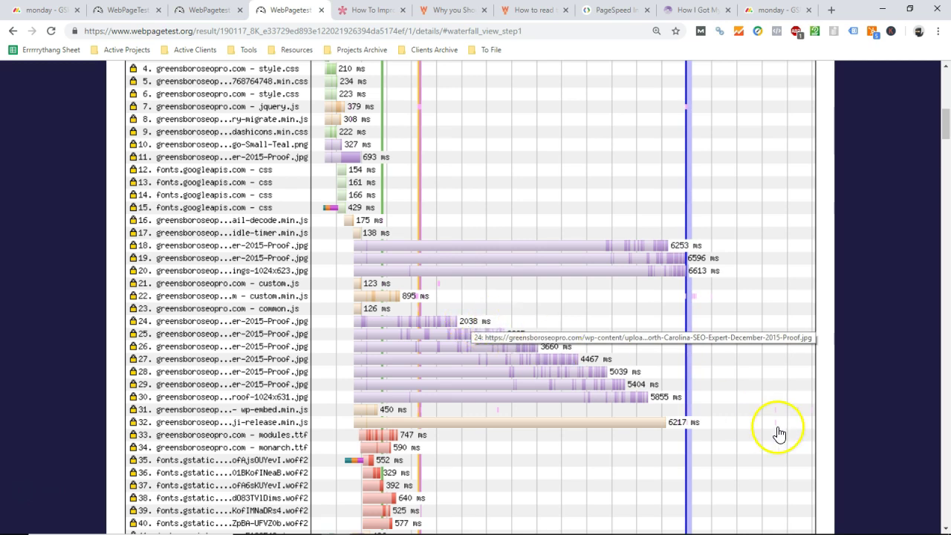
pyautogui.scroll(5, 418, 175)
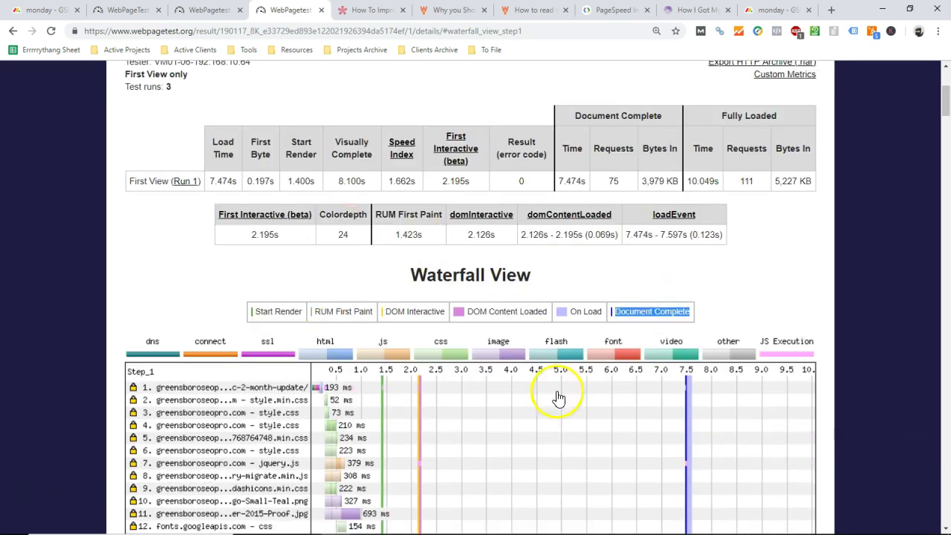
pyautogui.scroll(-2, 462, 390)
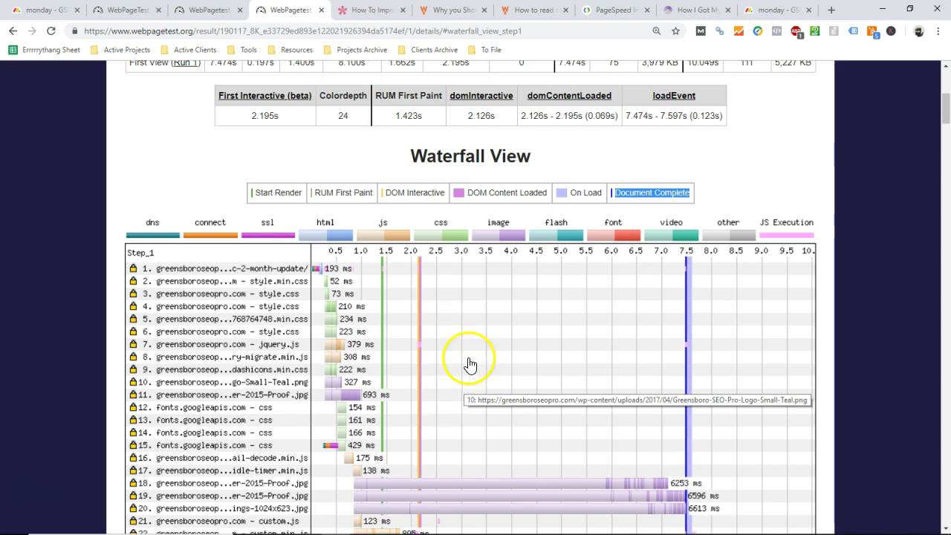
# - Check the Speed Booster and Autoptimize groups on the monday.com board and find the Speed Booster Pack section in the Elegant Themes article
pyautogui.hotkey('ctrl', 'Tab')
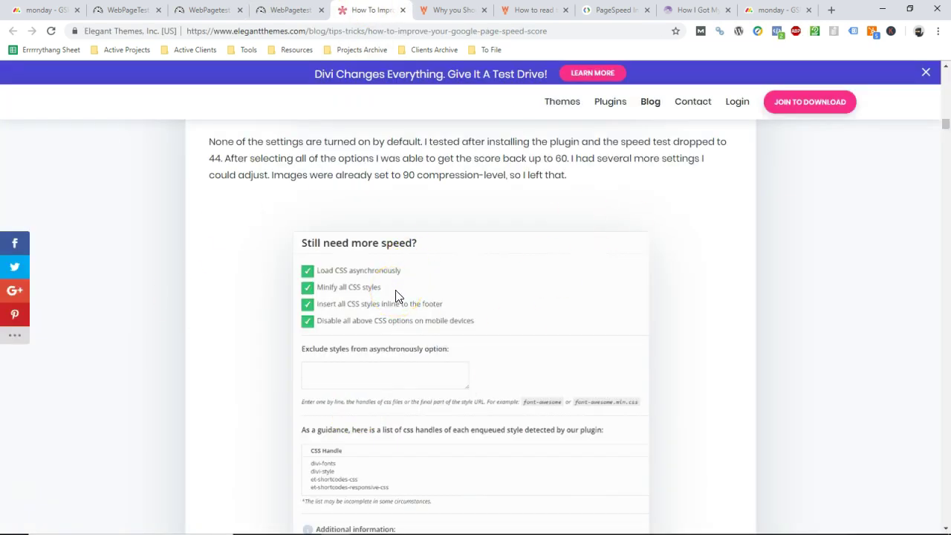
pyautogui.click(455, 10)
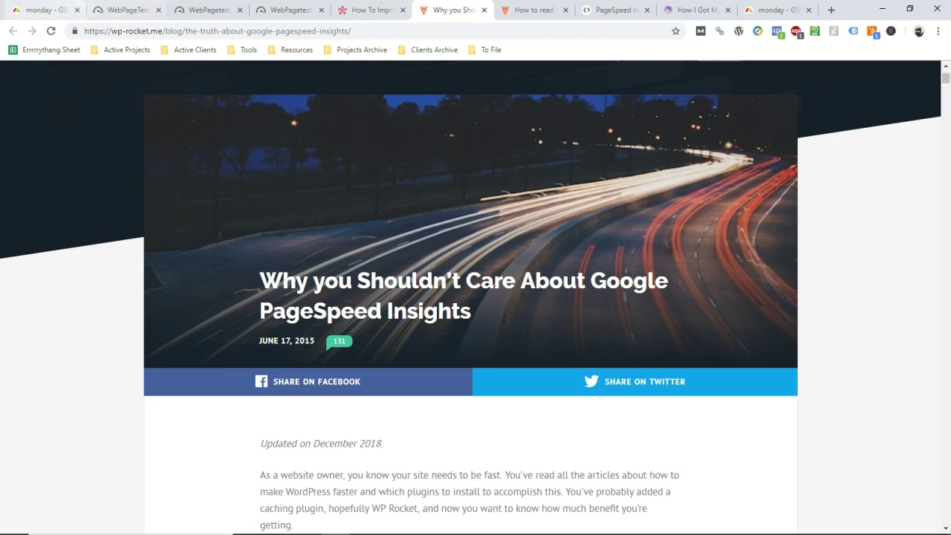
pyautogui.click(45, 10)
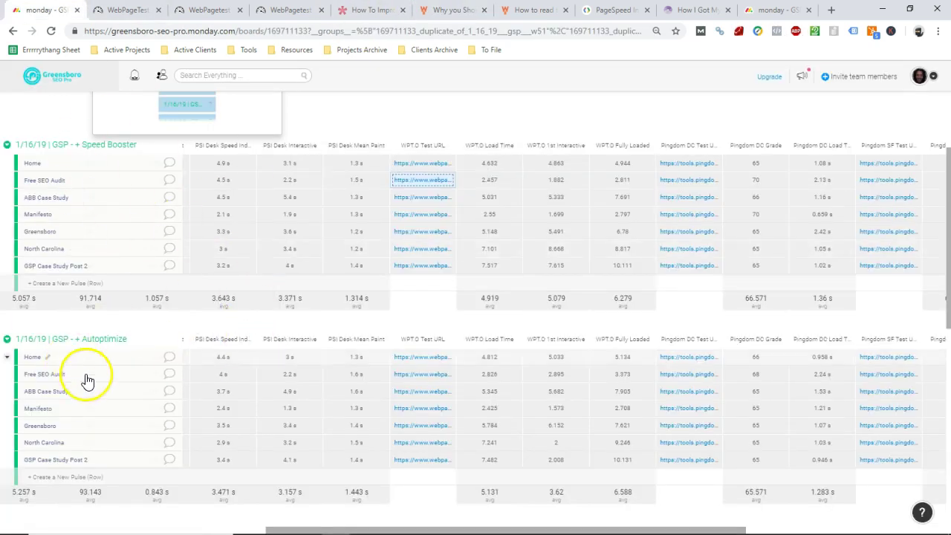
pyautogui.click(365, 9)
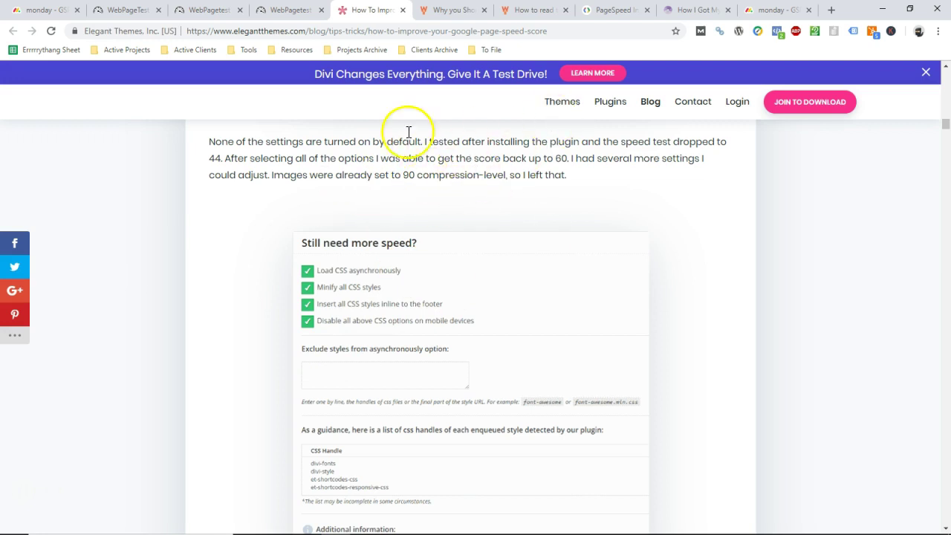
pyautogui.scroll(5, 446, 372)
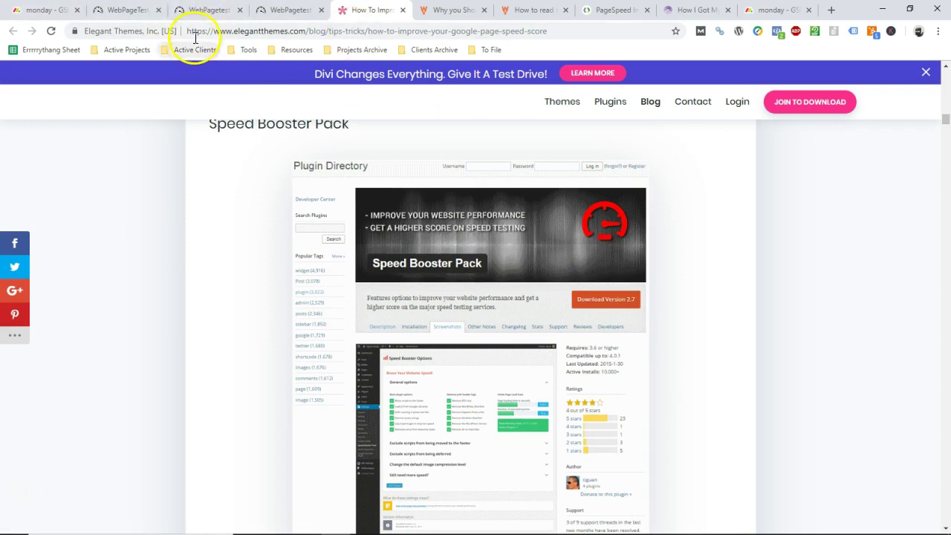
# - Read the opening of WP Rocket's "Why you Shouldn't Care About Google PageSpeed Insights" article through The Need for Speed section
pyautogui.click(434, 10)
pyautogui.scroll(-10, 212, 344)
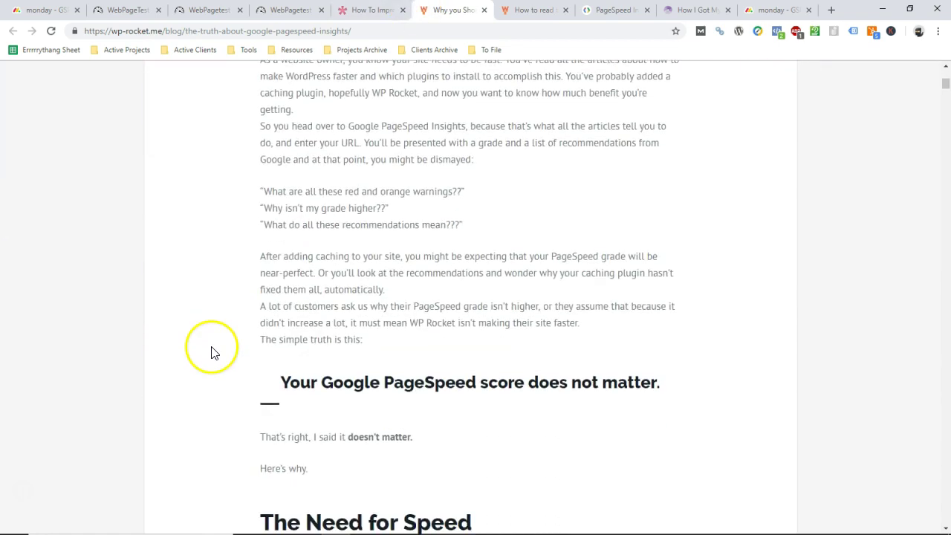
pyautogui.scroll(-10, 210, 348)
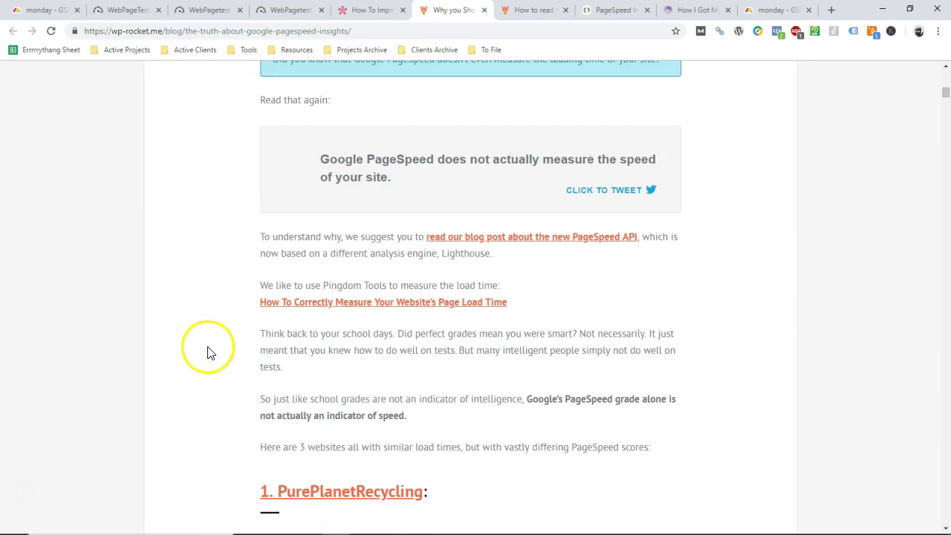
pyautogui.scroll(9, 254, 340)
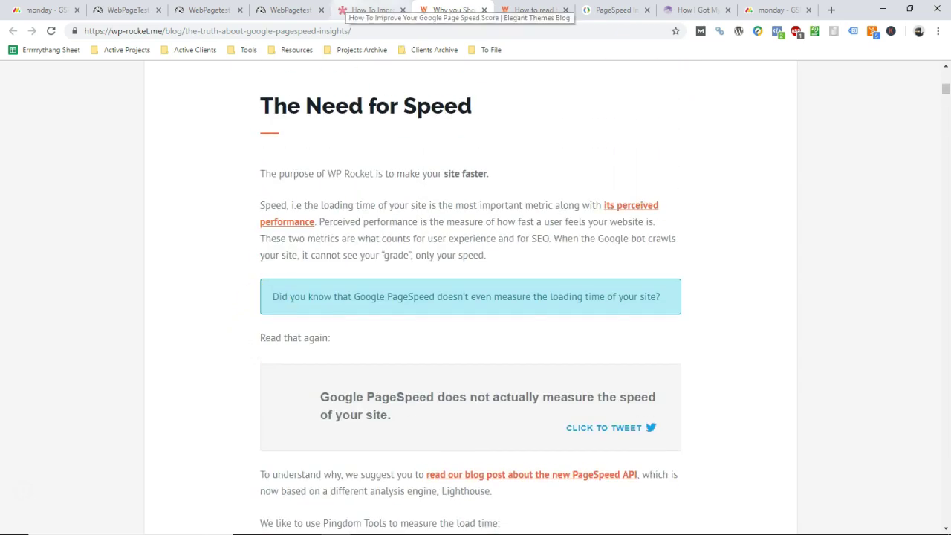
pyautogui.click(369, 10)
pyautogui.click(451, 10)
pyautogui.scroll(3, 418, 230)
pyautogui.scroll(15, 417, 231)
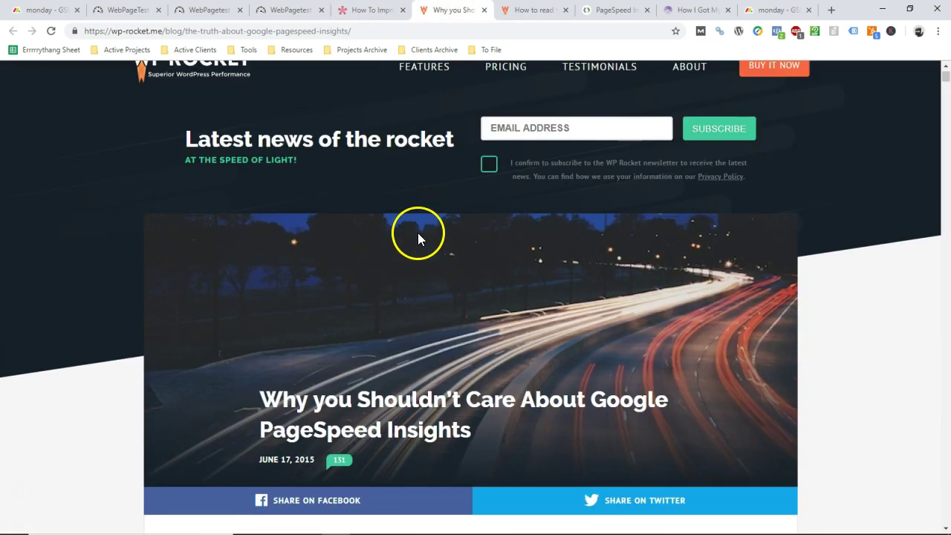
# - Skim the rest of the WP Rocket article, covering its example sites, the PageSpeed usage guidelines and the section on chasing a grade
pyautogui.scroll(-20, 417, 233)
pyautogui.scroll(-12, 417, 245)
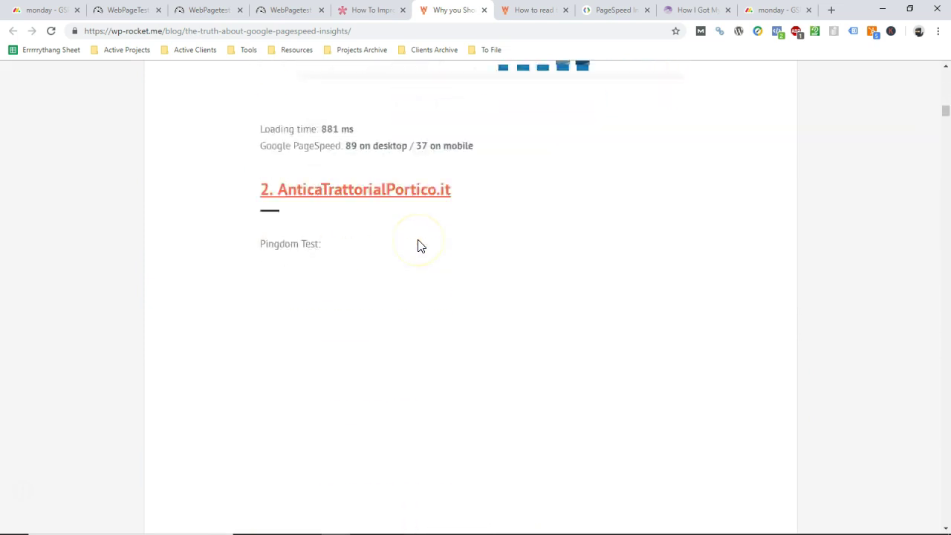
pyautogui.moveTo(945, 129); pyautogui.dragTo(948, 187)
pyautogui.scroll(8, 547, 291)
pyautogui.scroll(4, 547, 297)
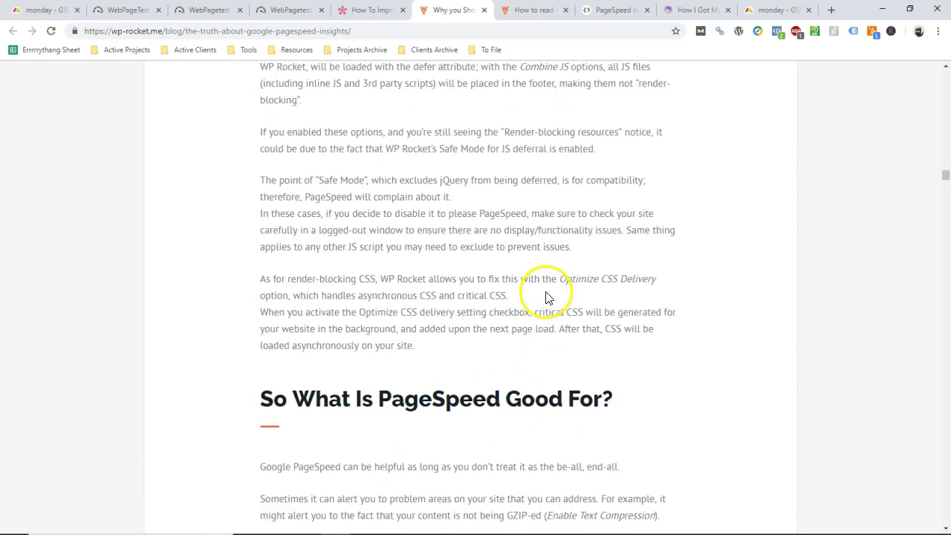
pyautogui.scroll(-5, 547, 293)
pyautogui.scroll(1, 483, 286)
pyautogui.scroll(5, 471, 299)
pyautogui.scroll(-17, 467, 282)
pyautogui.scroll(20, 466, 289)
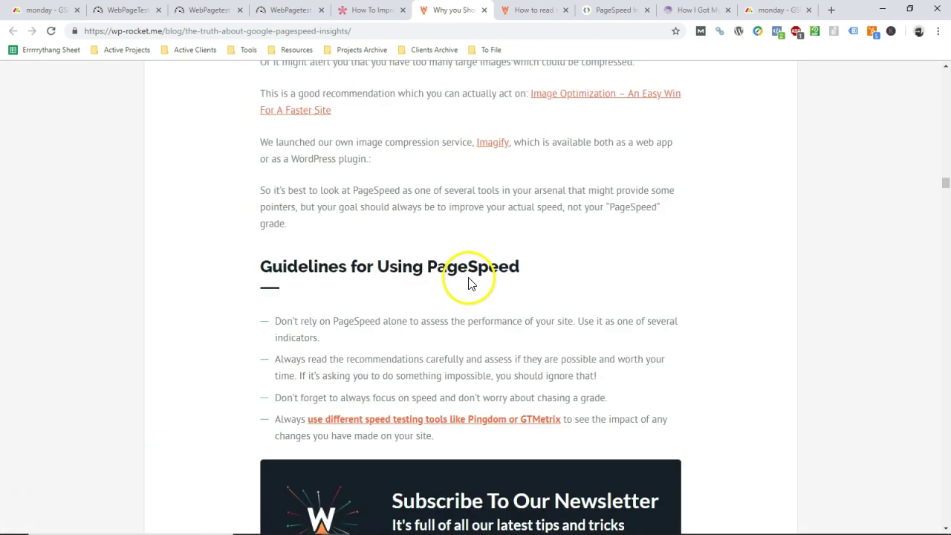
pyautogui.scroll(12, 467, 282)
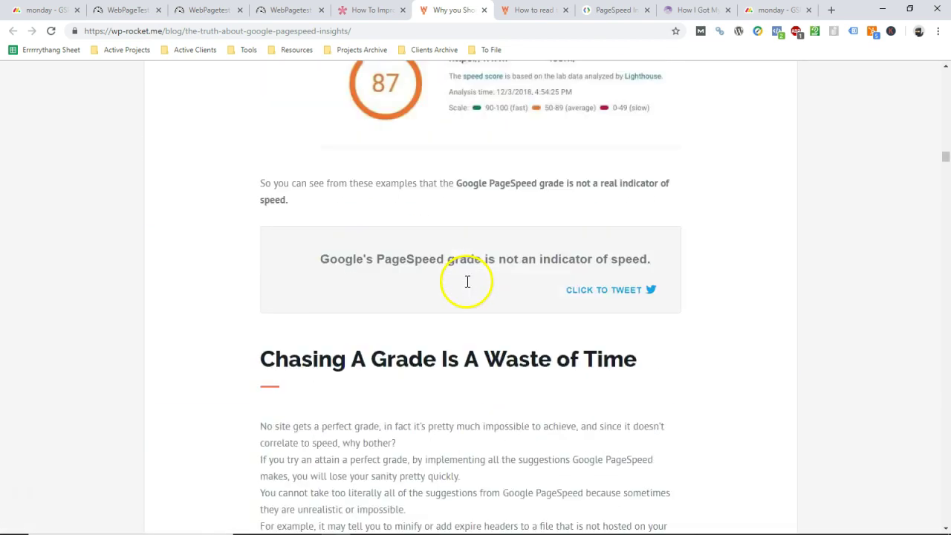
# - Close the PageSpeed truth article and review the Lab Data and Field Data sections in WP Rocket's guide to reading the new PageSpeed Insights audit
pyautogui.click(529, 9)
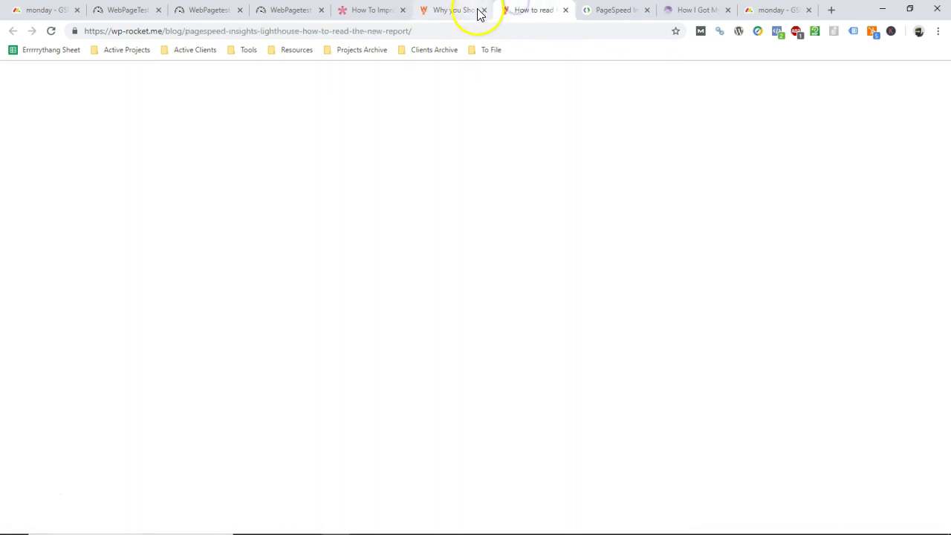
pyautogui.click(483, 9)
pyautogui.scroll(4, 401, 253)
pyautogui.scroll(-3, 405, 290)
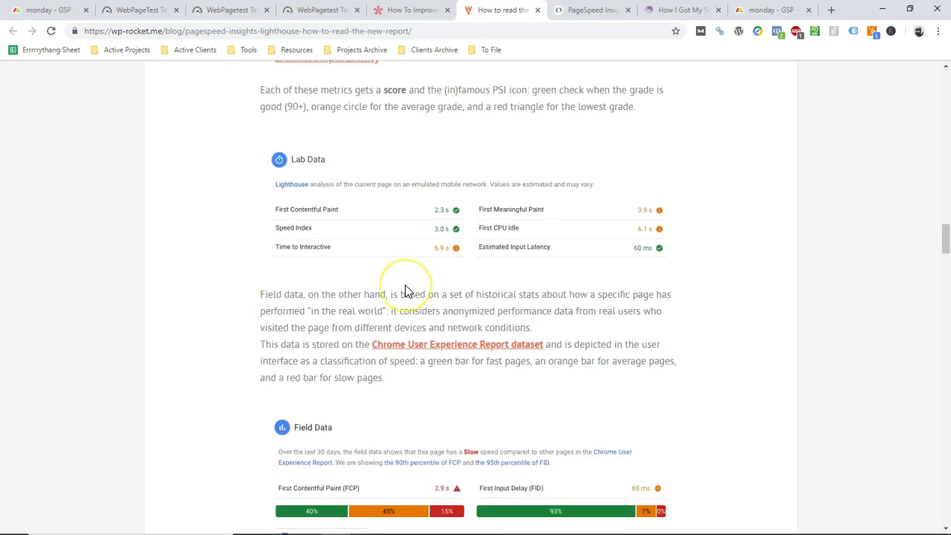
pyautogui.scroll(1, 400, 281)
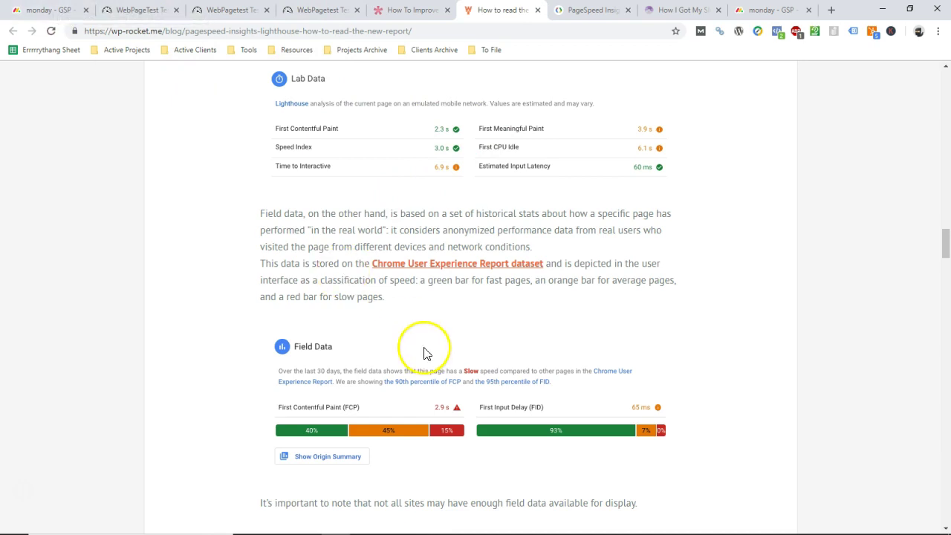
pyautogui.scroll(-2, 424, 353)
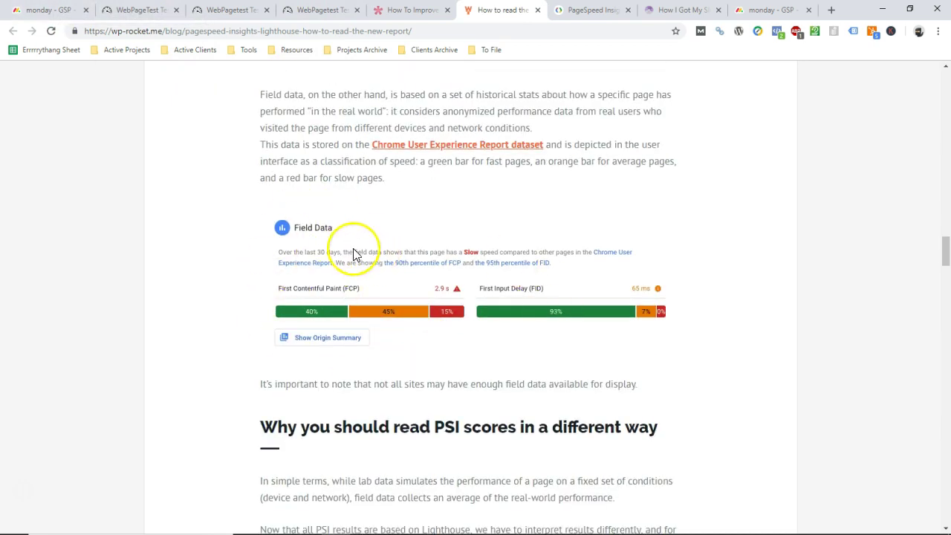
# - Switch to the PageSpeed Insights report for forbes.com and examine the First Contentful Paint distribution in its Field Data
pyautogui.click(591, 10)
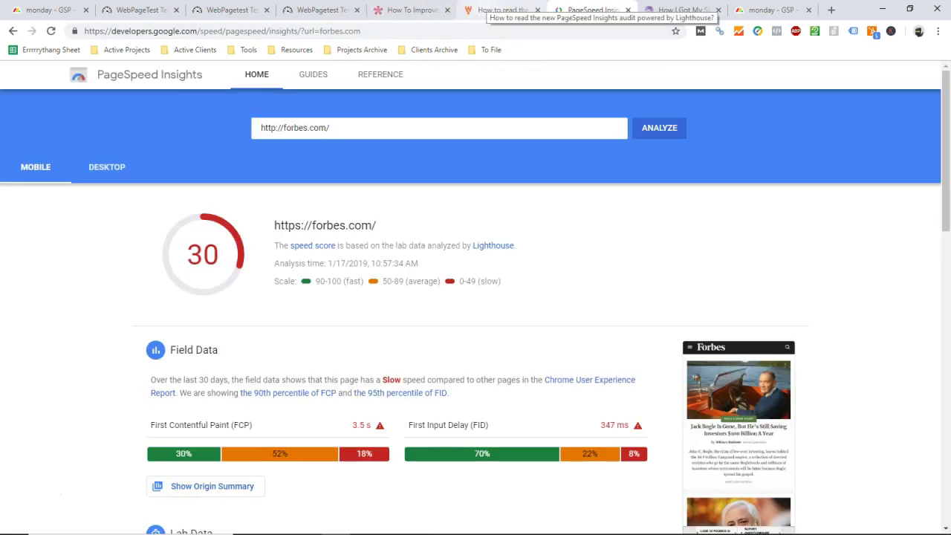
pyautogui.scroll(-2, 487, 324)
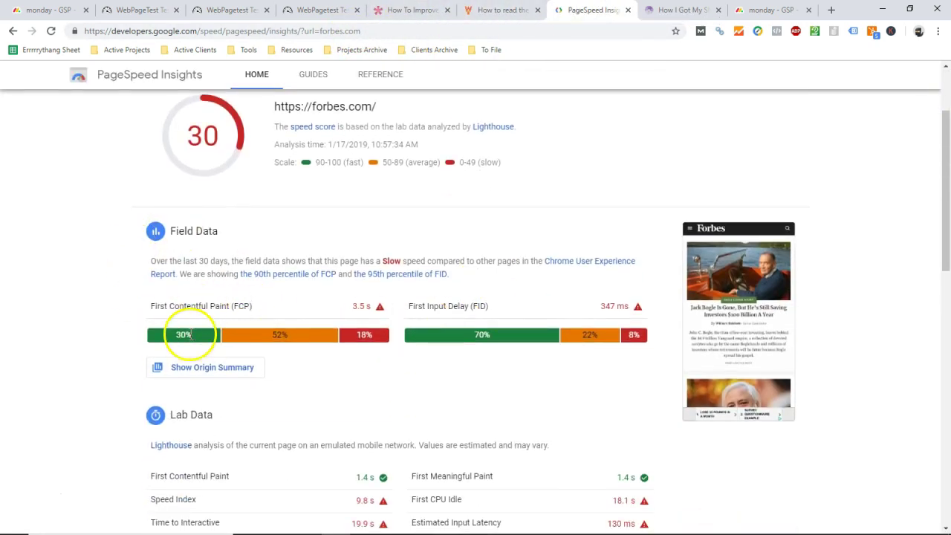
pyautogui.moveTo(197, 340)
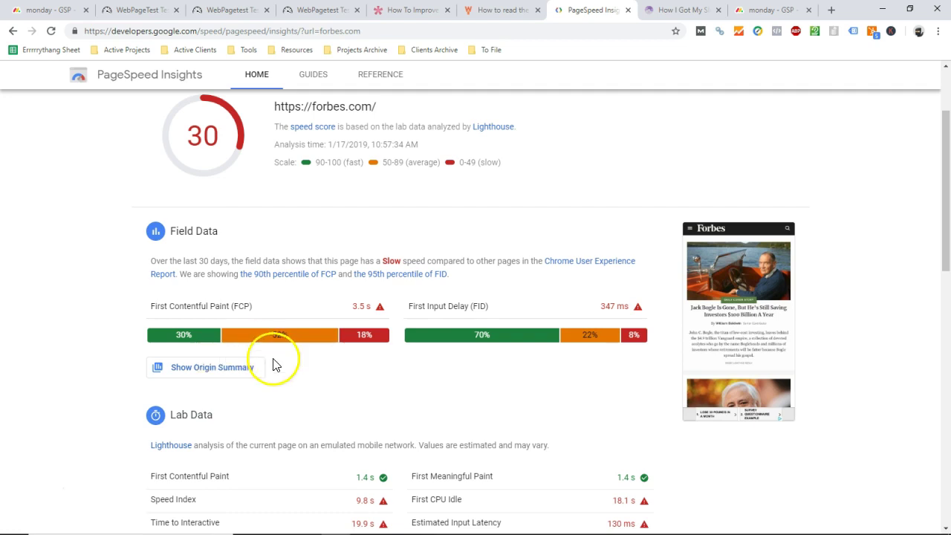
pyautogui.moveTo(289, 334)
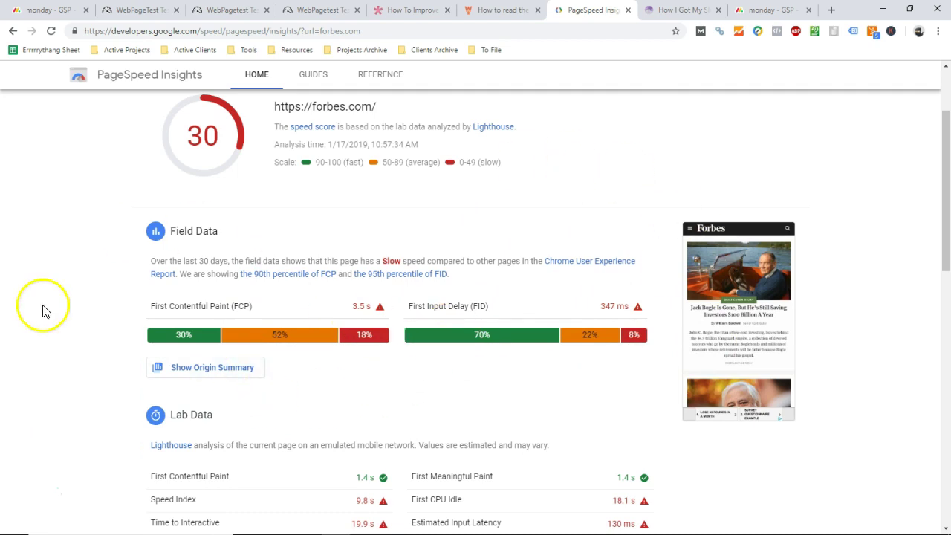
# - Highlight the Time to Interactive value in the forbes.com Lab Data and inspect the First Input Delay distribution
pyautogui.scroll(-3, 383, 388)
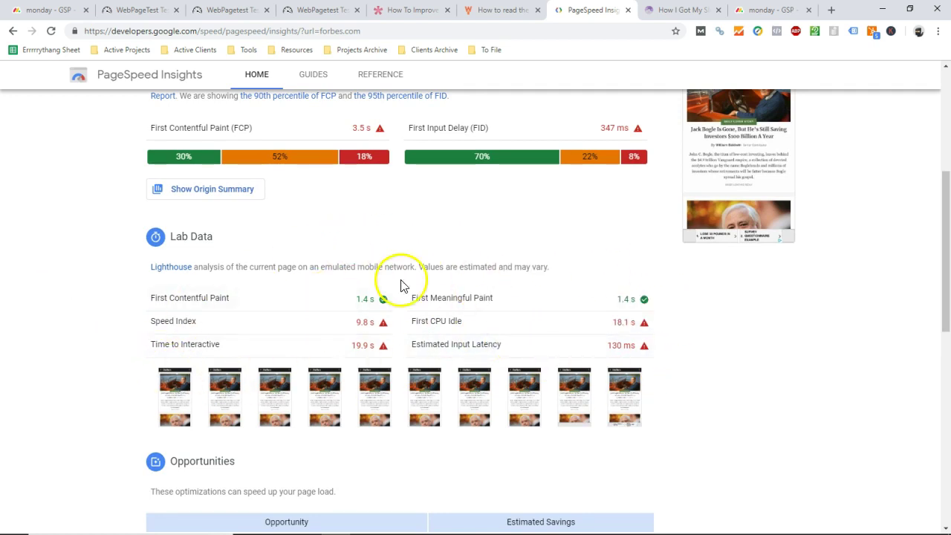
pyautogui.doubleClick(363, 343)
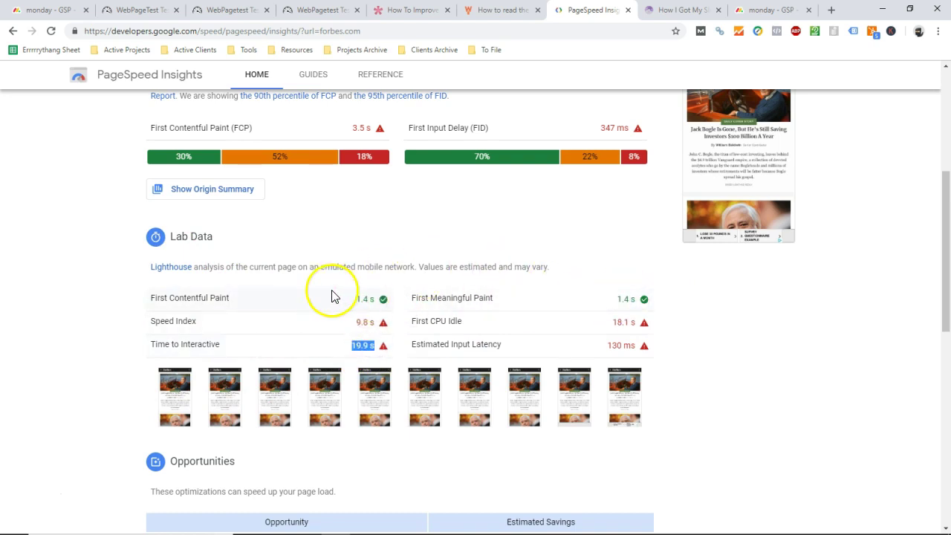
pyautogui.moveTo(304, 165)
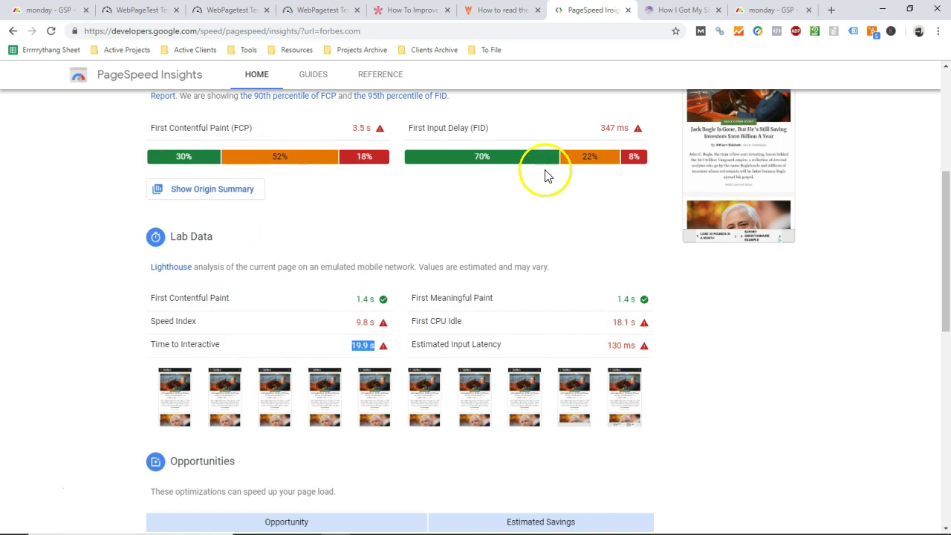
pyautogui.moveTo(483, 160)
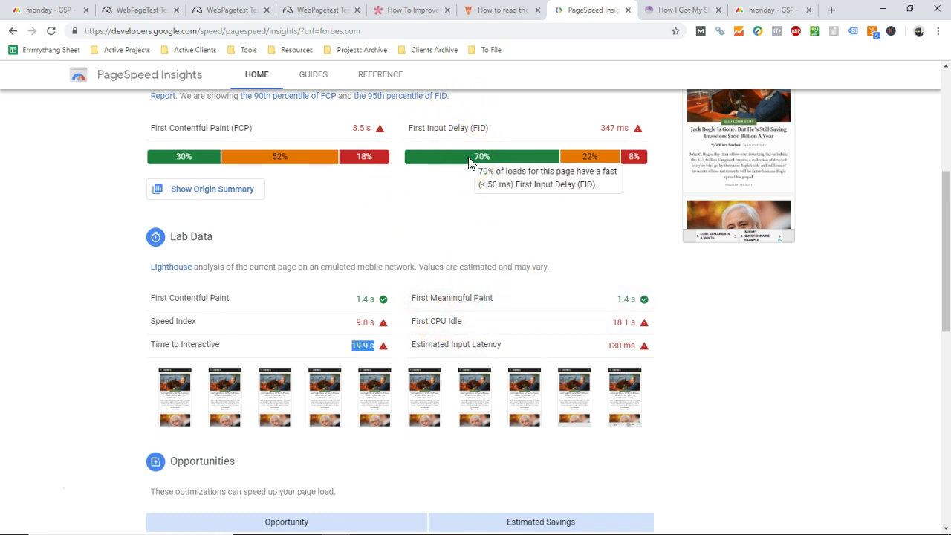
# - Review the Opportunities and Diagnostics listed in the forbes.com report
pyautogui.scroll(-5, 460, 179)
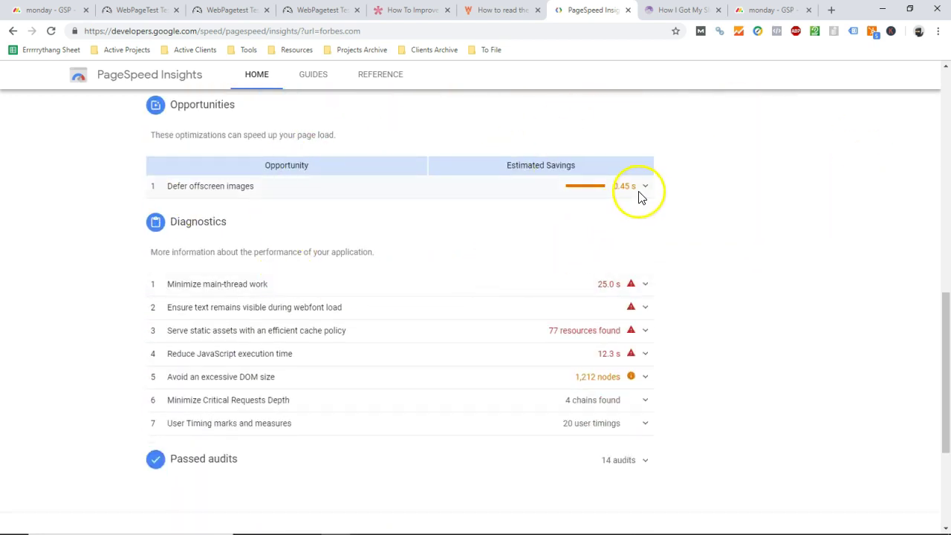
pyautogui.scroll(2, 169, 308)
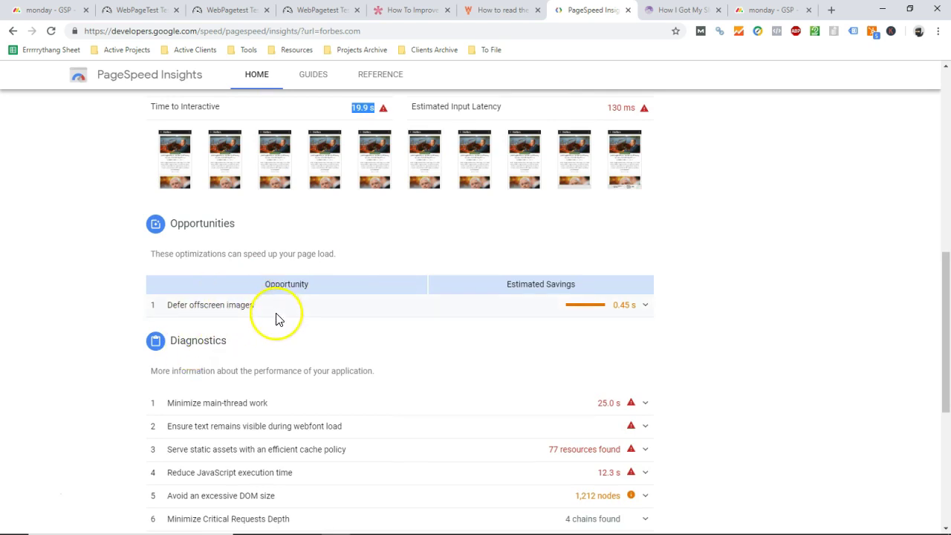
# - Finish reviewing the forbes.com report and reread the Lab Data metrics and PageSpeed test key points in WP Rocket's guide
pyautogui.scroll(-2, 635, 371)
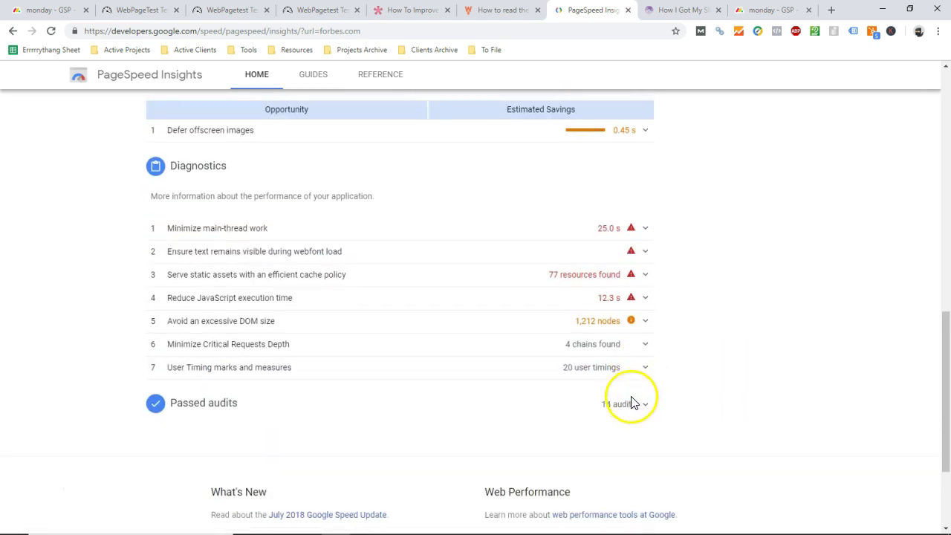
pyautogui.scroll(10, 632, 404)
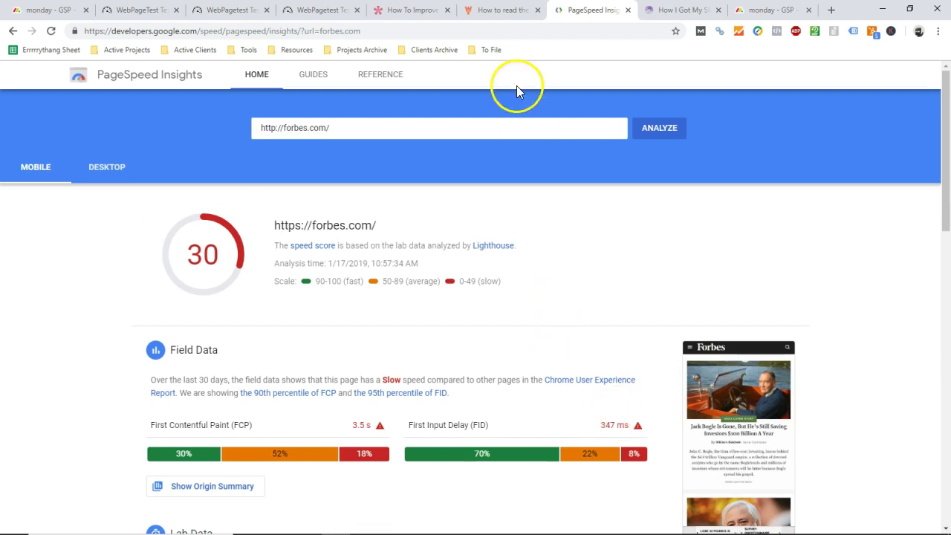
pyautogui.click(503, 10)
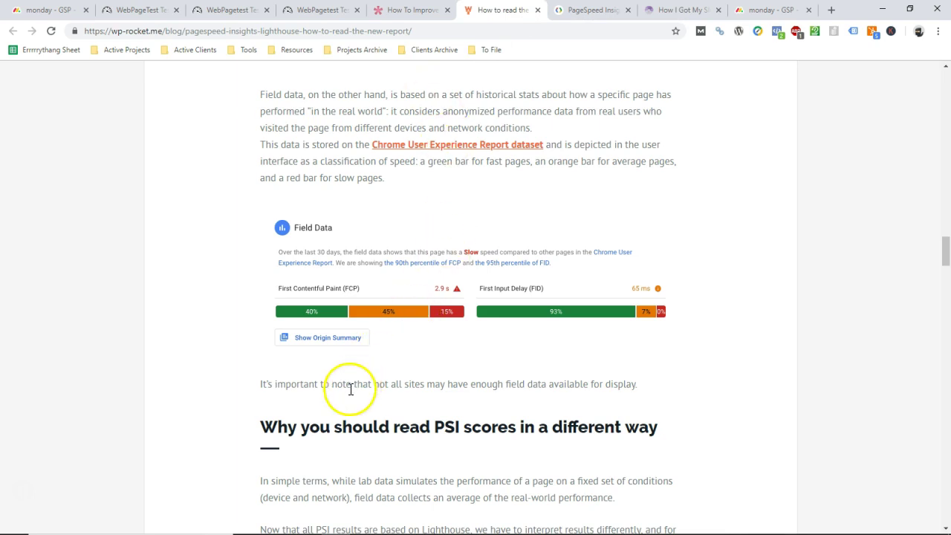
pyautogui.scroll(5, 345, 394)
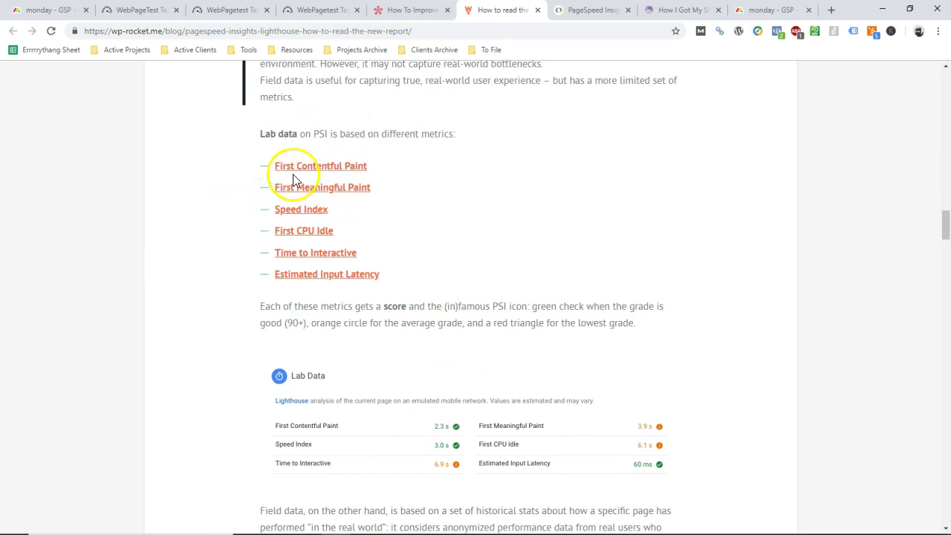
pyautogui.scroll(-15, 399, 340)
pyautogui.scroll(-6, 399, 336)
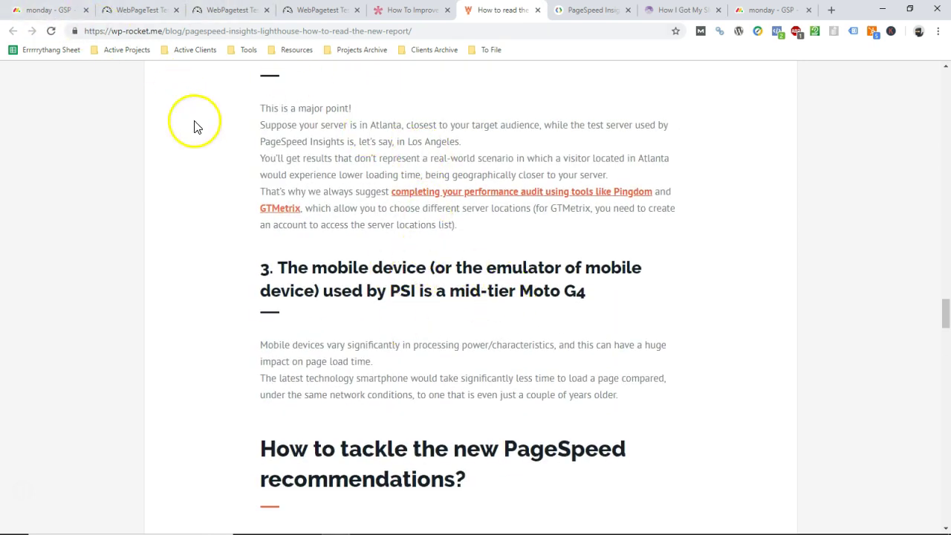
# - Highlight the Moto G4 test device and throttled 3G connection in the guide's headings, and read about the testing server location
pyautogui.moveTo(306, 524)
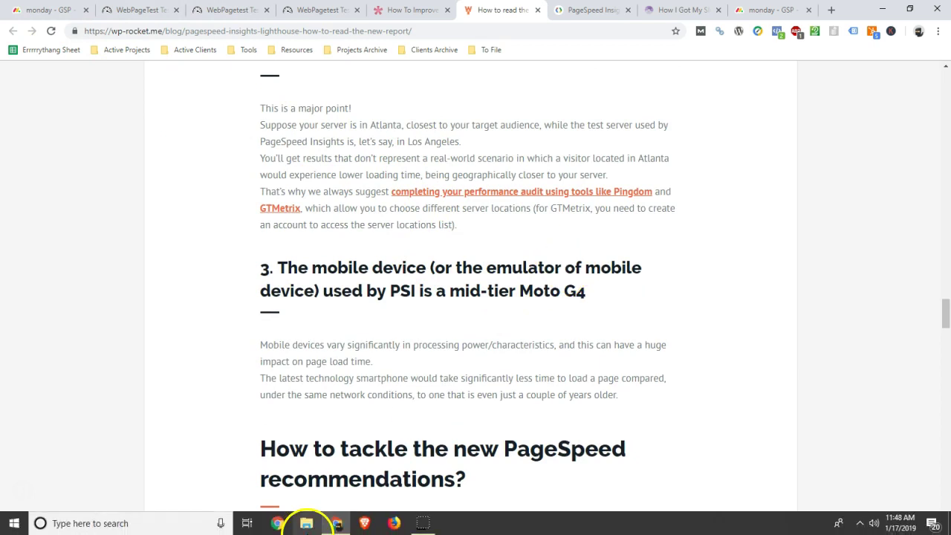
pyautogui.moveTo(590, 295); pyautogui.dragTo(401, 285)
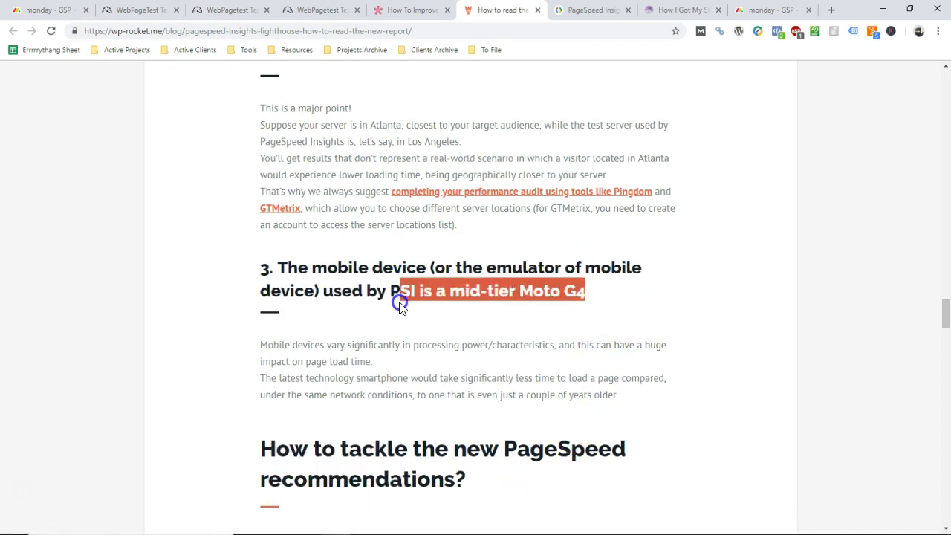
pyautogui.click(414, 285)
pyautogui.scroll(2, 394, 349)
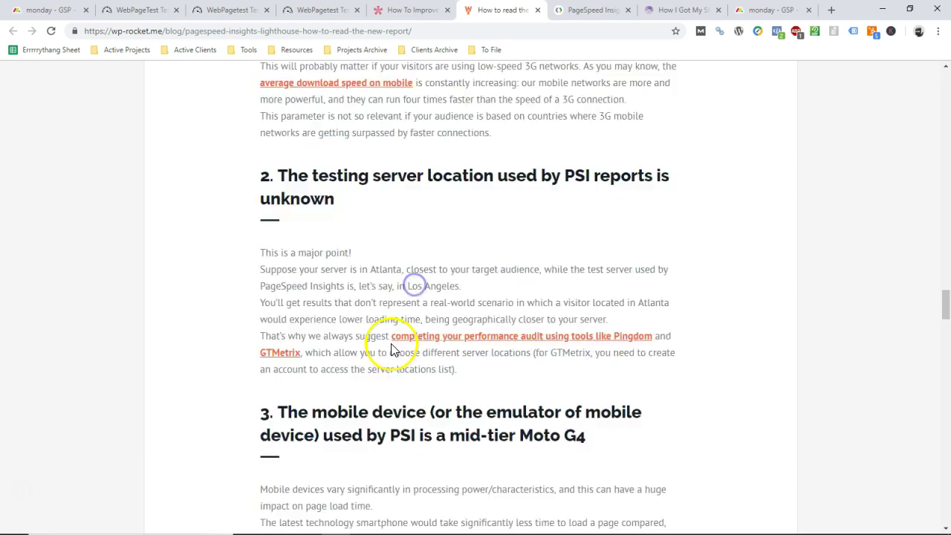
pyautogui.scroll(3, 394, 349)
pyautogui.moveTo(539, 200); pyautogui.dragTo(610, 217)
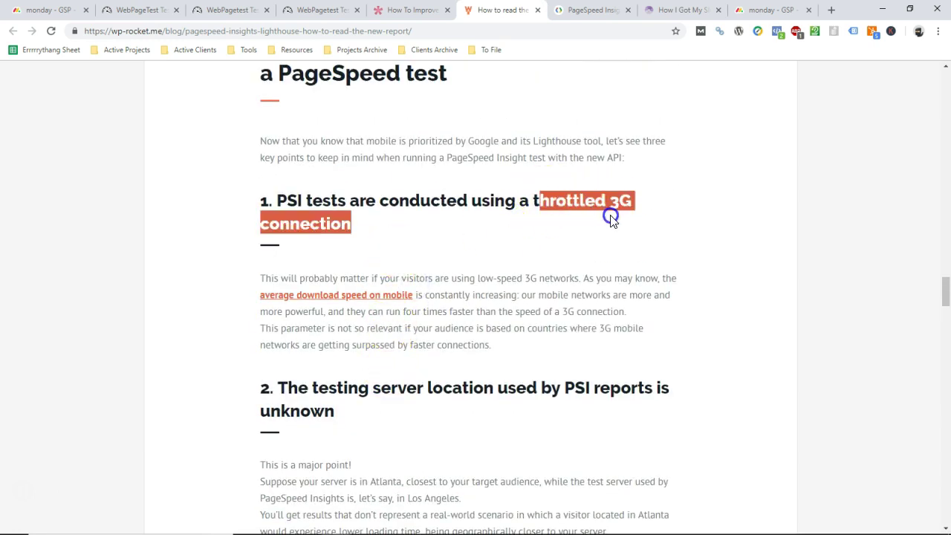
pyautogui.click(552, 256)
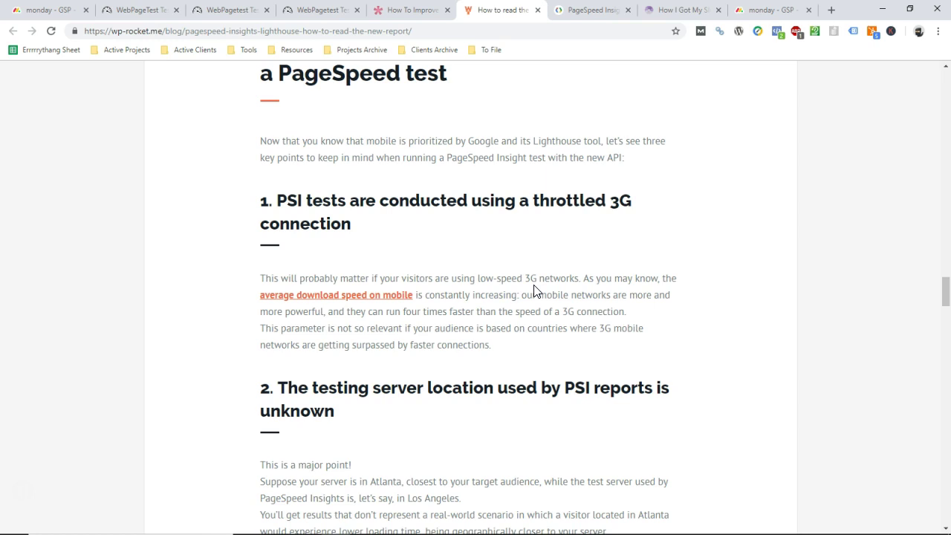
pyautogui.scroll(-3, 492, 369)
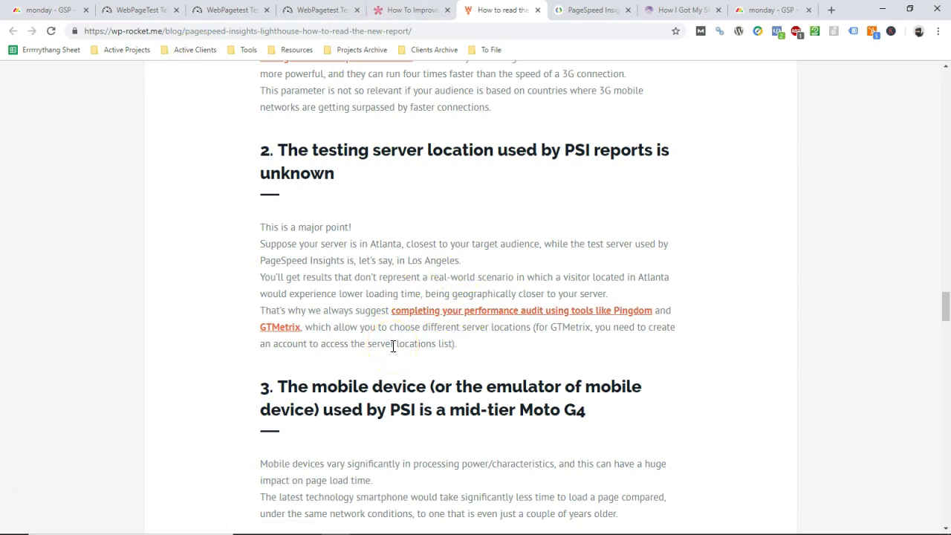
pyautogui.scroll(1, 393, 347)
# - Switch to the WebPageTest result for the 2-month-update page and examine its image and third-party requests in the waterfall
pyautogui.click(320, 10)
pyautogui.scroll(-3, 255, 371)
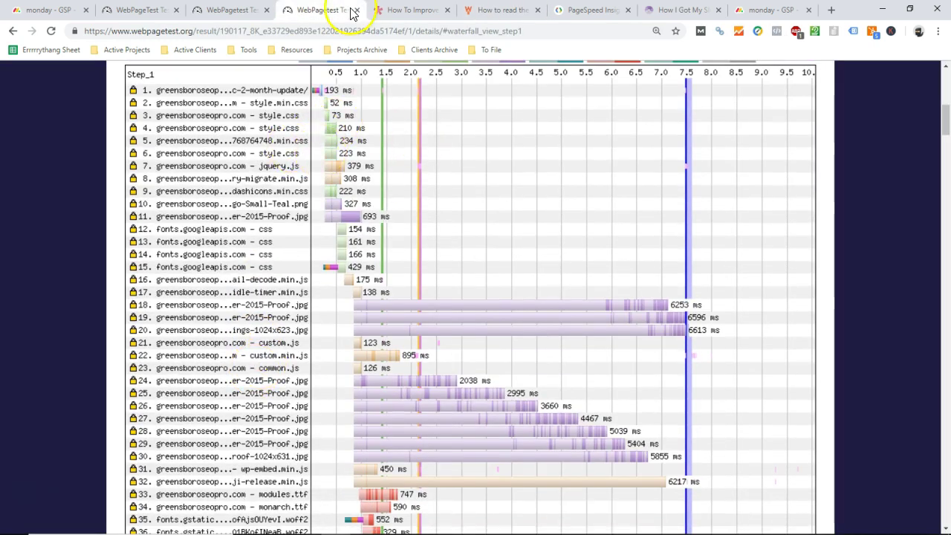
pyautogui.scroll(-2, 314, 355)
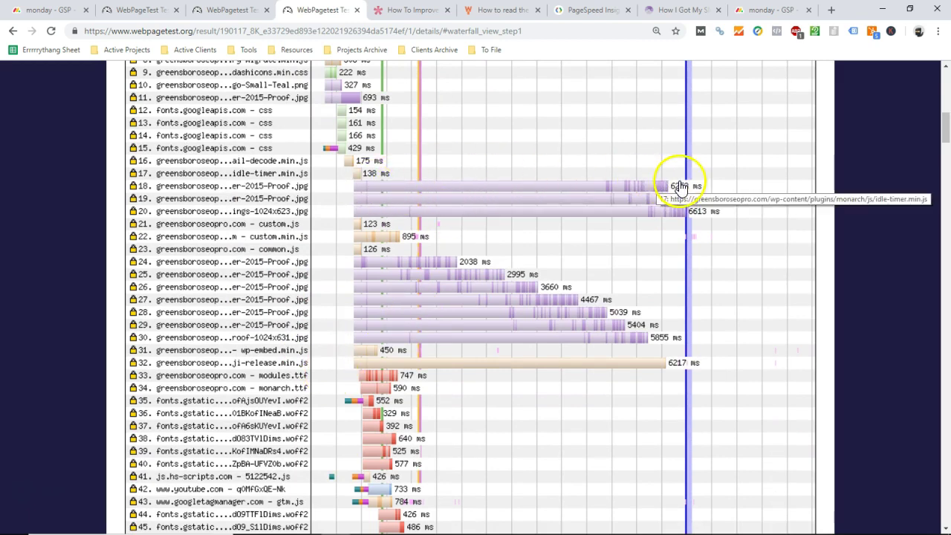
pyautogui.scroll(-5, 530, 233)
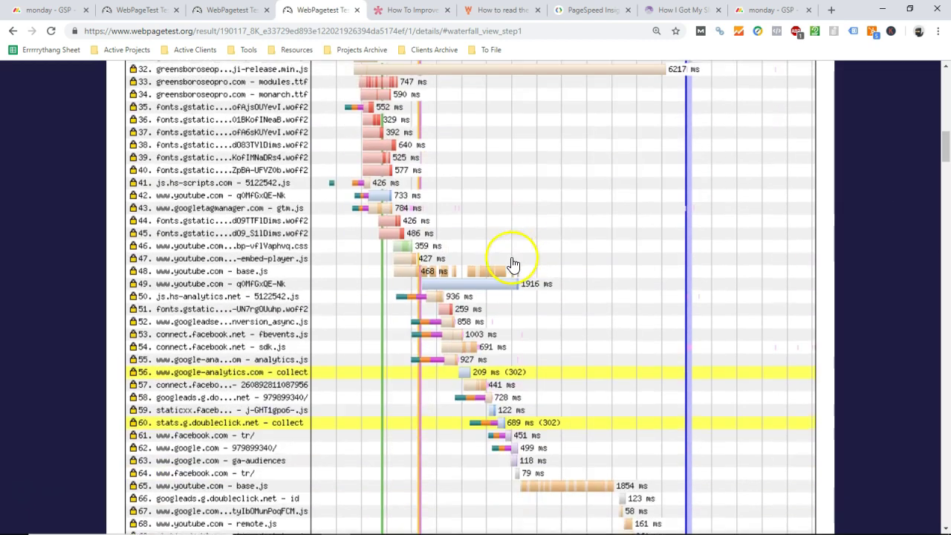
pyautogui.scroll(5, 509, 265)
# - Switch to the WebPageTest result for greensboroseopro.com/manifesto and examine its load metrics, font requests and Document Complete line in the waterfall
pyautogui.click(231, 9)
pyautogui.scroll(-12, 265, 227)
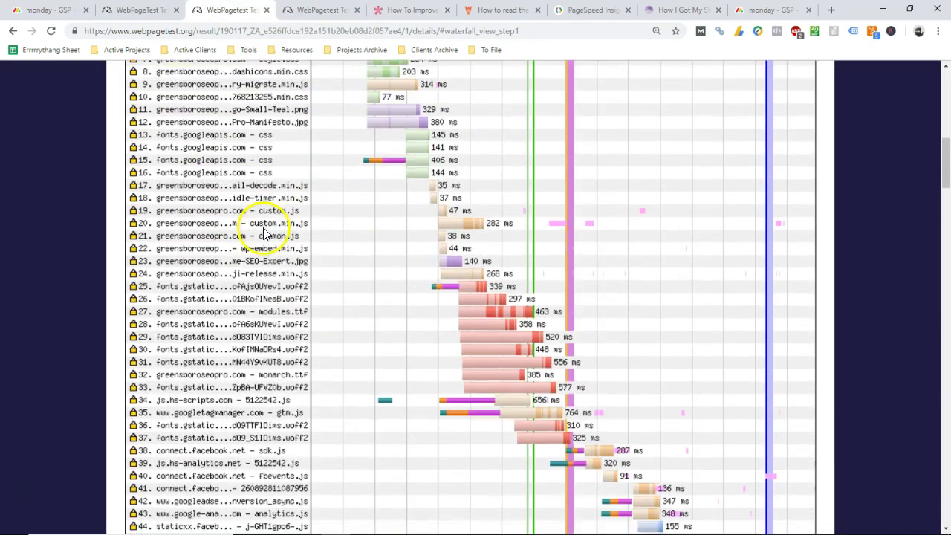
pyautogui.scroll(-3, 267, 238)
pyautogui.scroll(9, 280, 265)
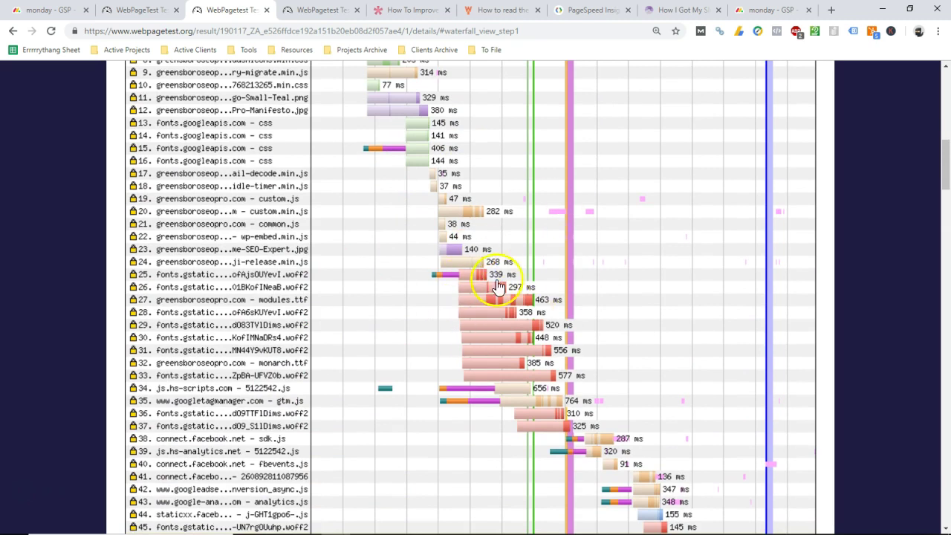
pyautogui.scroll(3, 475, 327)
pyautogui.scroll(-4, 481, 222)
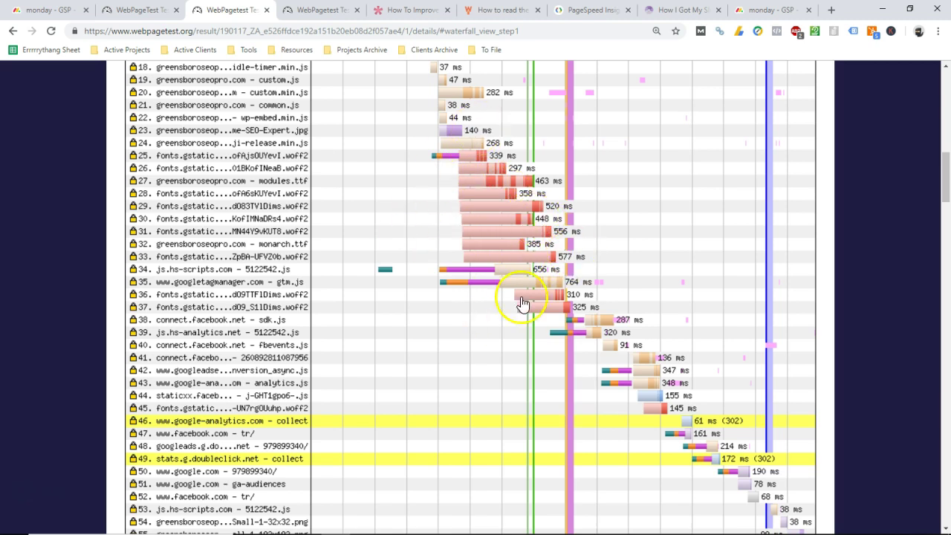
pyautogui.scroll(8, 542, 286)
pyautogui.scroll(1, 541, 287)
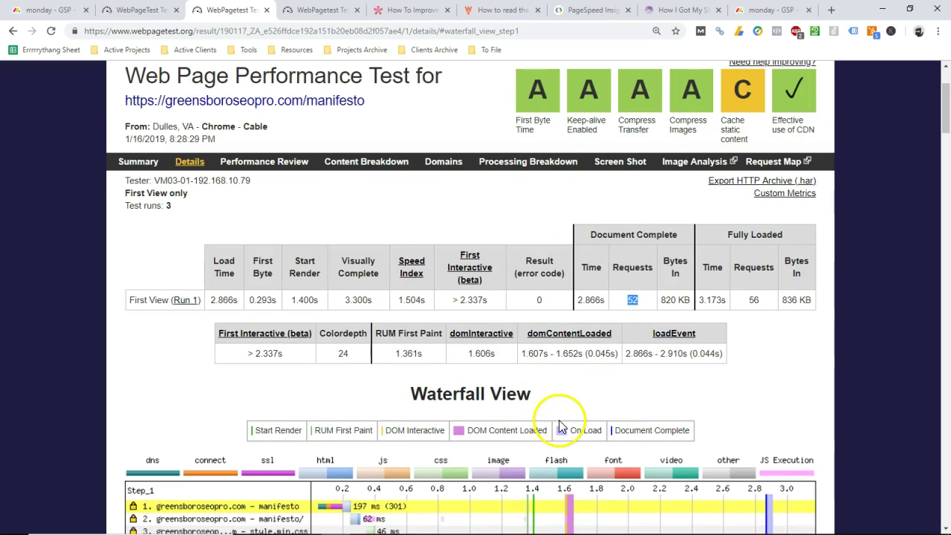
pyautogui.scroll(-6, 282, 283)
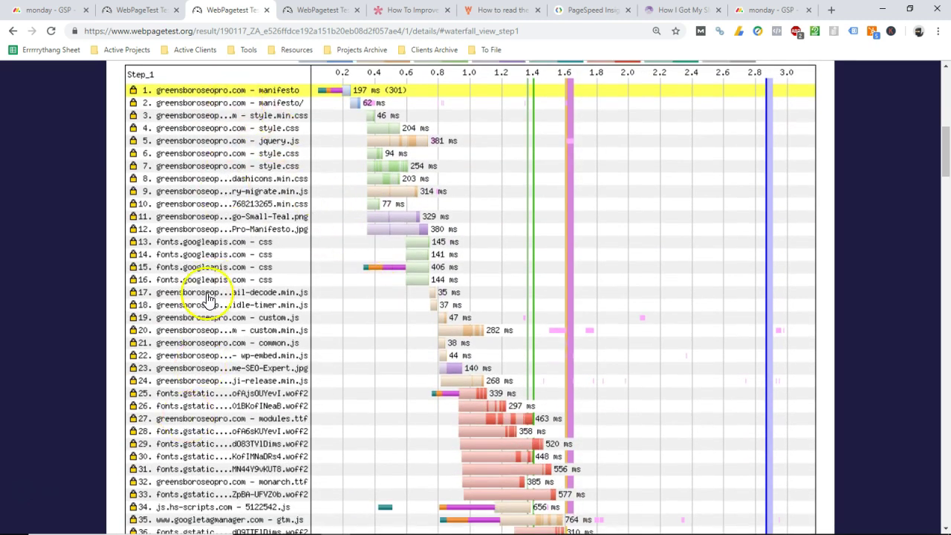
pyautogui.scroll(-4, 252, 196)
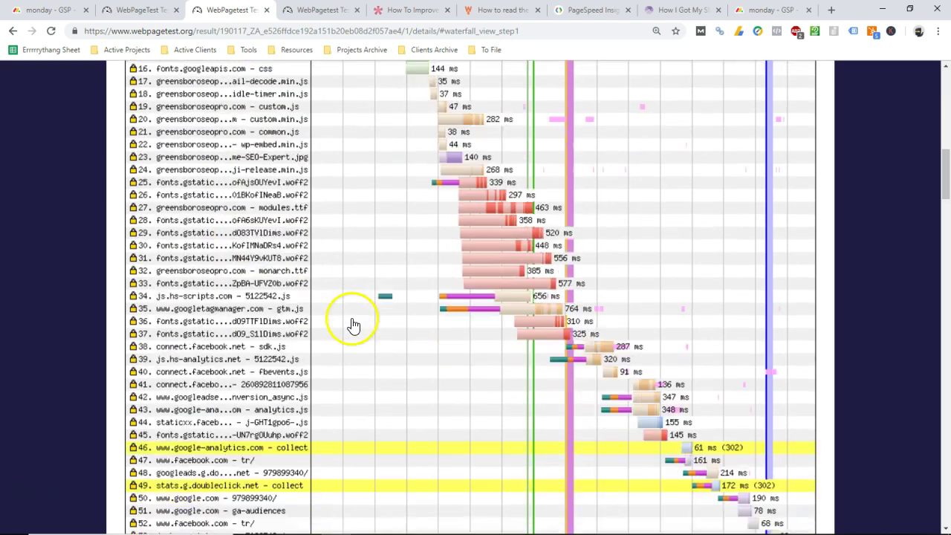
pyautogui.scroll(2, 265, 324)
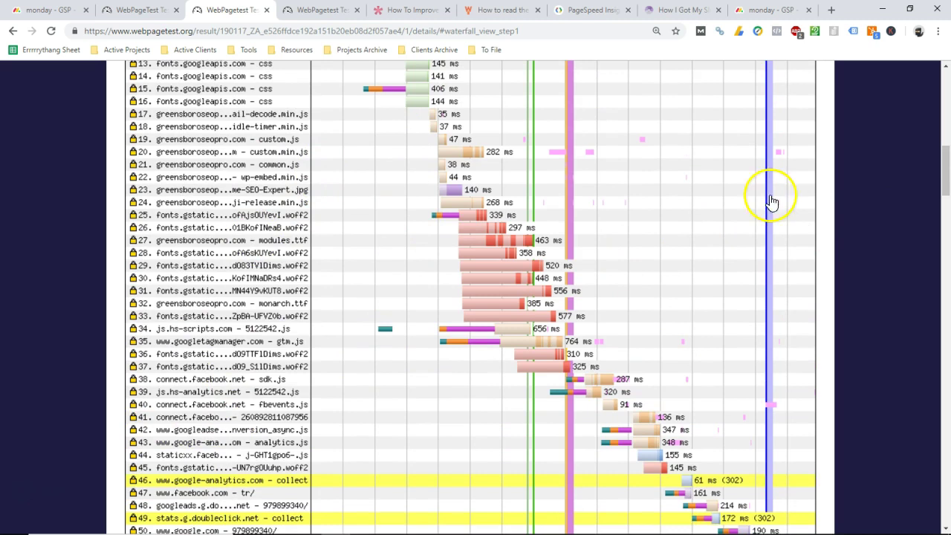
# - Open the Online Media Masters article on optimizing a slow WordPress site and view its title and introduction
pyautogui.click(672, 9)
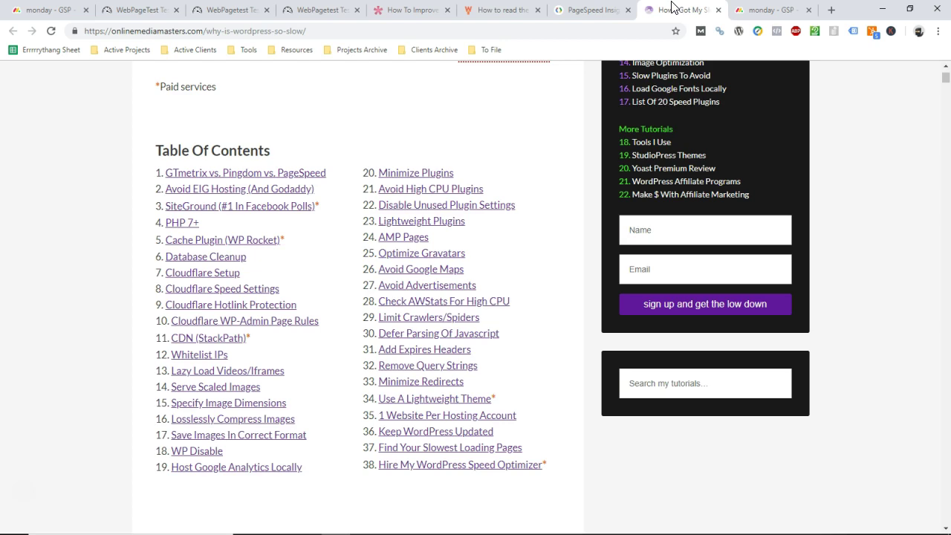
pyautogui.scroll(15, 388, 301)
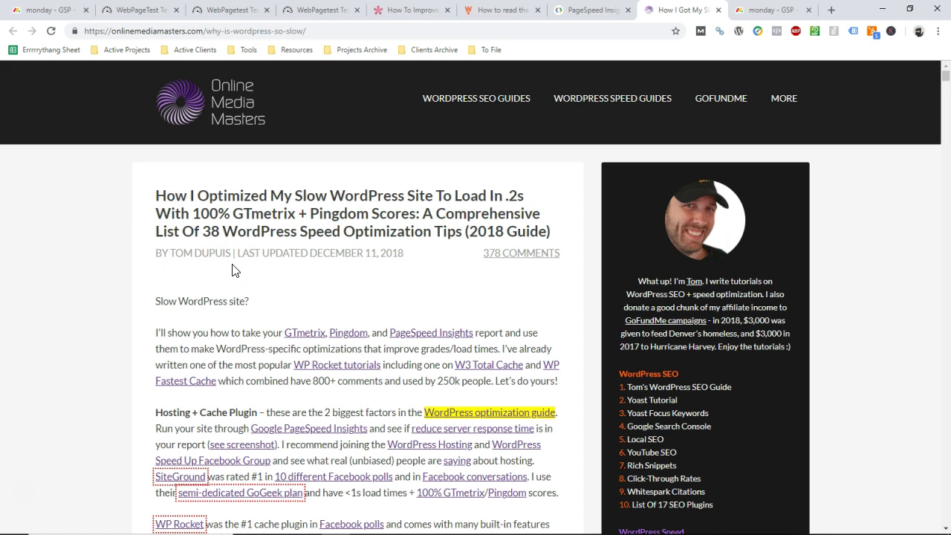
# - Compare the manifesto page's waterfall and per-domain connection view with the waterfall of the image-heavy 2-month-update page
pyautogui.click(220, 20)
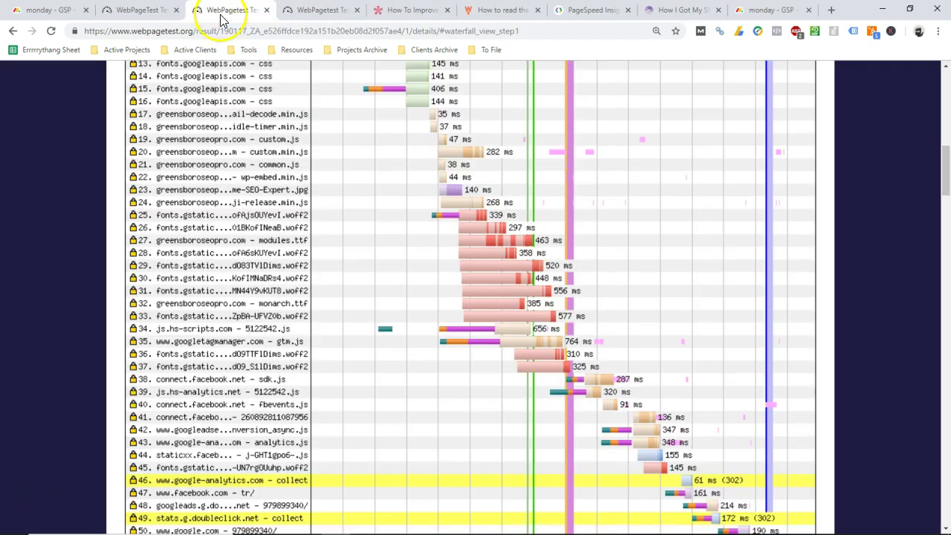
pyautogui.scroll(-3, 215, 401)
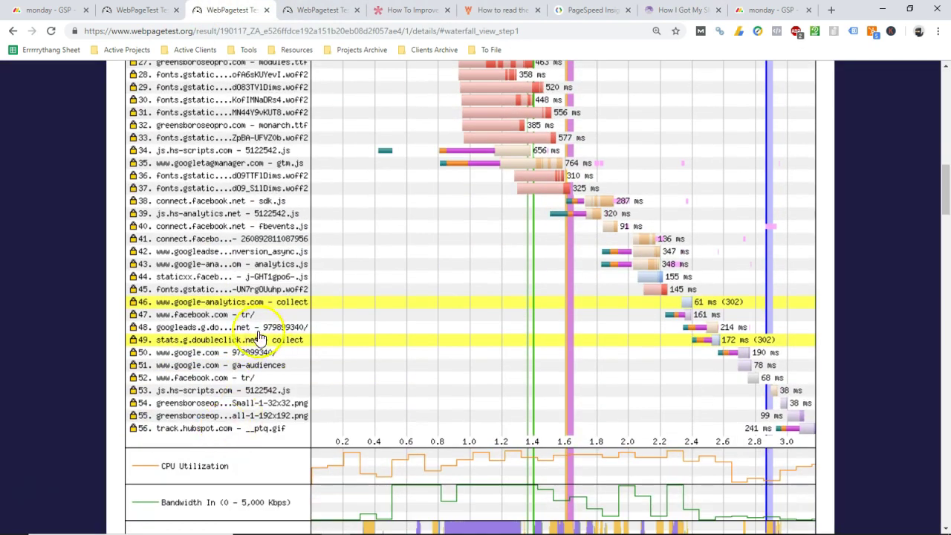
pyautogui.scroll(5, 219, 367)
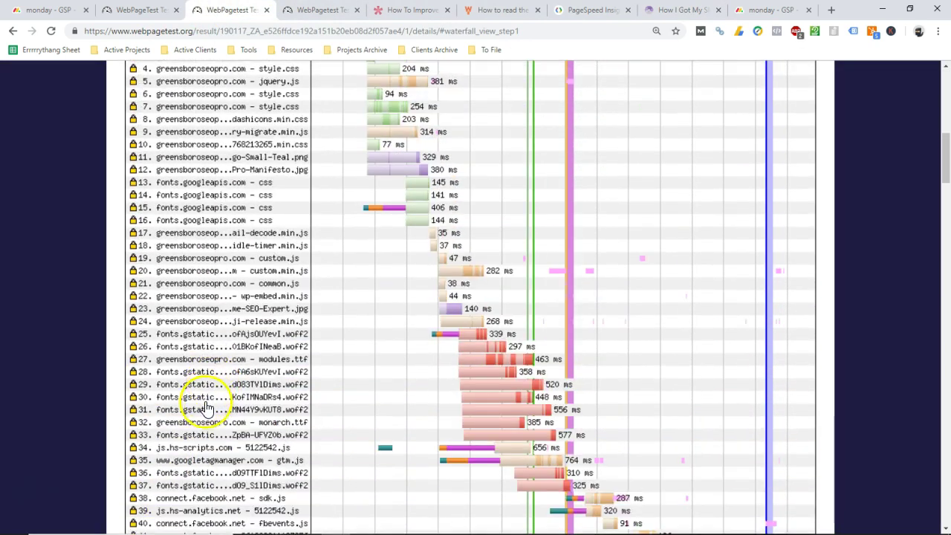
pyautogui.scroll(4, 210, 393)
pyautogui.scroll(-18, 223, 394)
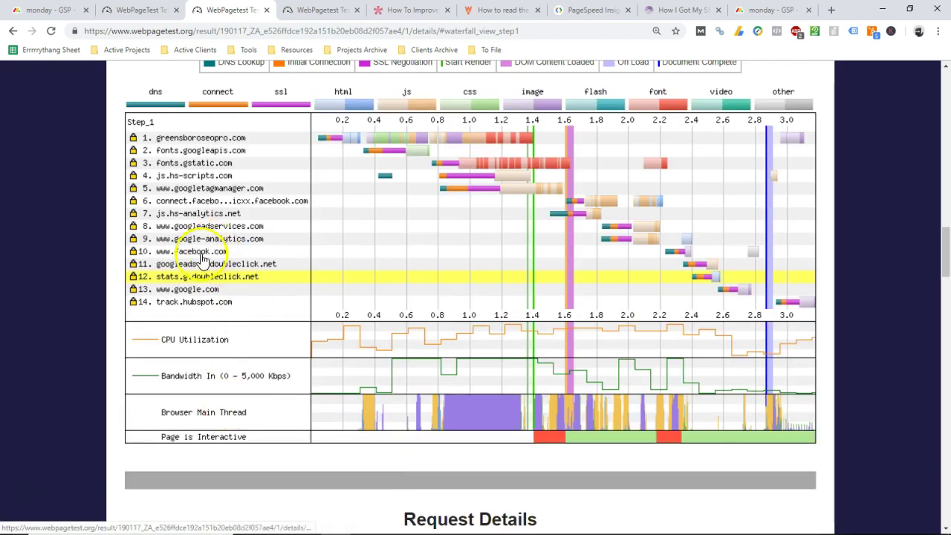
pyautogui.scroll(10, 202, 258)
pyautogui.click(306, 14)
pyautogui.scroll(3, 255, 208)
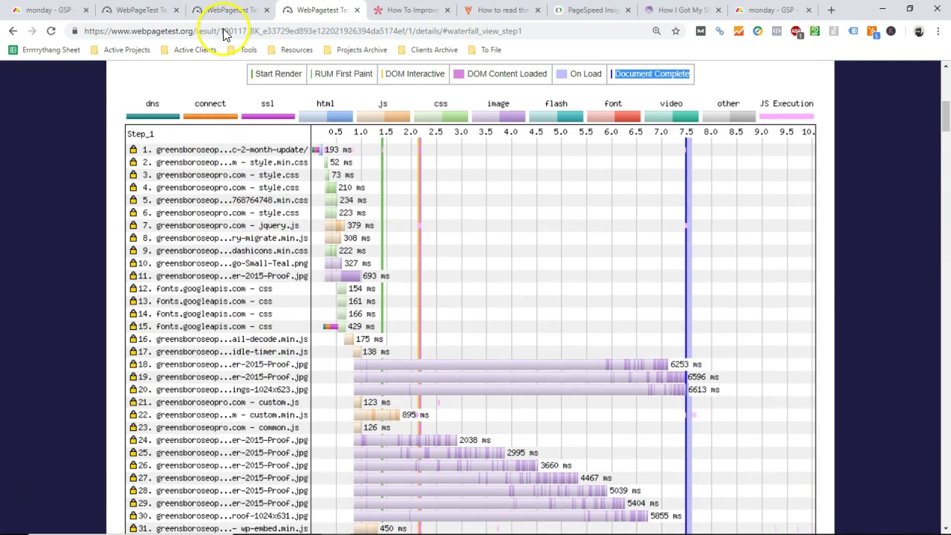
# - Run a PageSpeed Insights analysis of greensboroseopro.com and review the WordPress speed article's table of contents while it processes
pyautogui.click(49, 10)
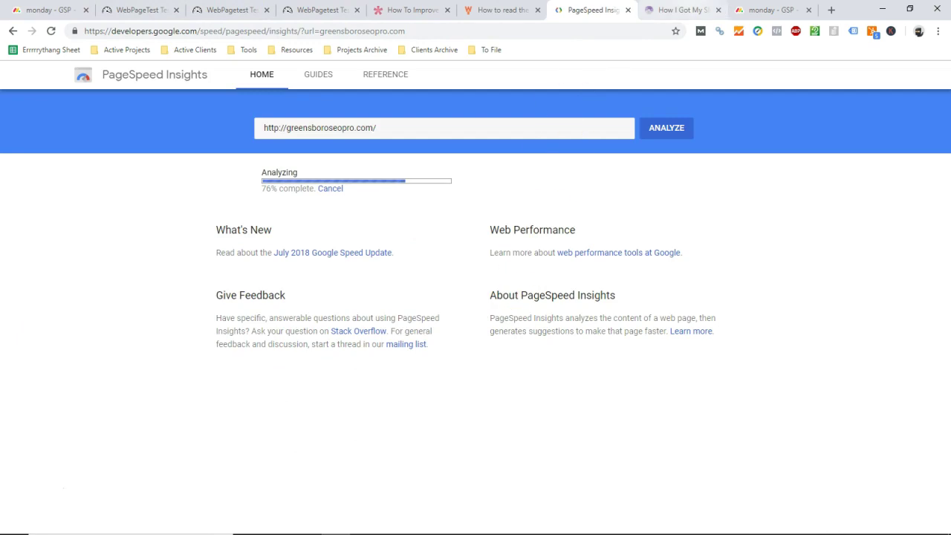
pyautogui.click(681, 10)
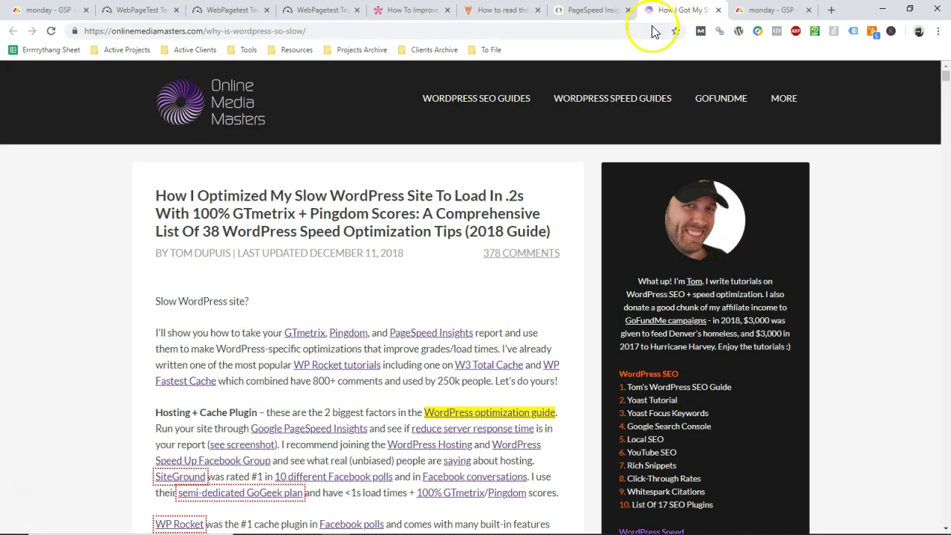
pyautogui.scroll(-15, 357, 387)
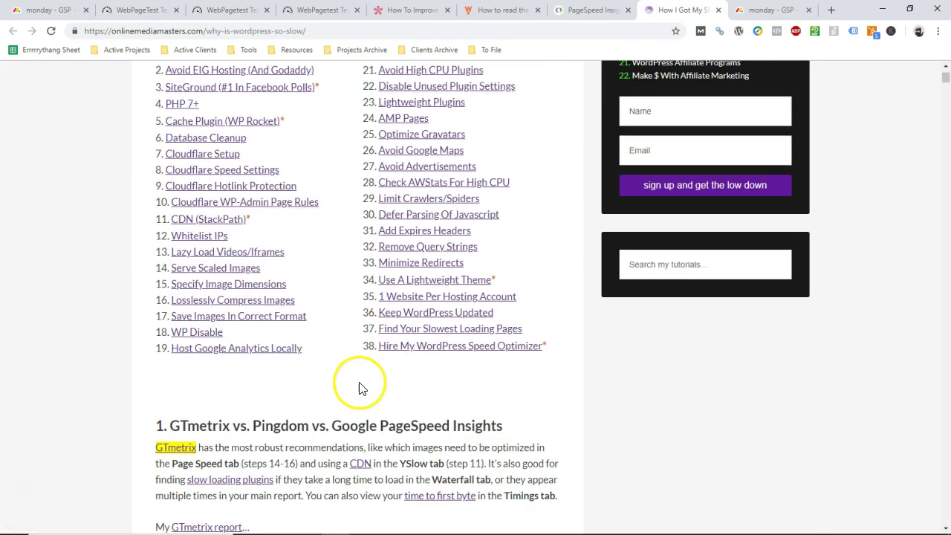
pyautogui.scroll(2, 291, 375)
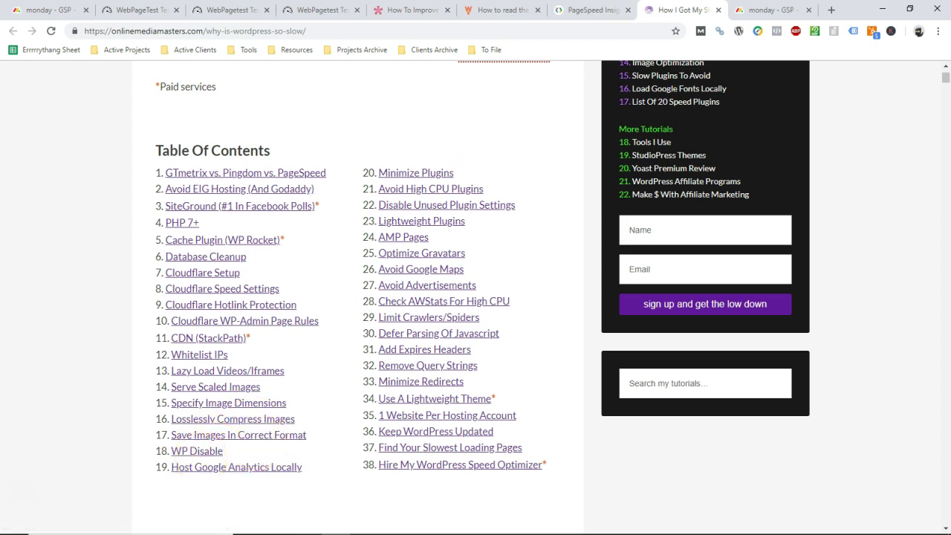
# - Review the greensboroseopro.com report's Opportunities and expand Eliminate render-blocking resources to inspect the listed files
pyautogui.click(584, 10)
pyautogui.scroll(-8, 316, 327)
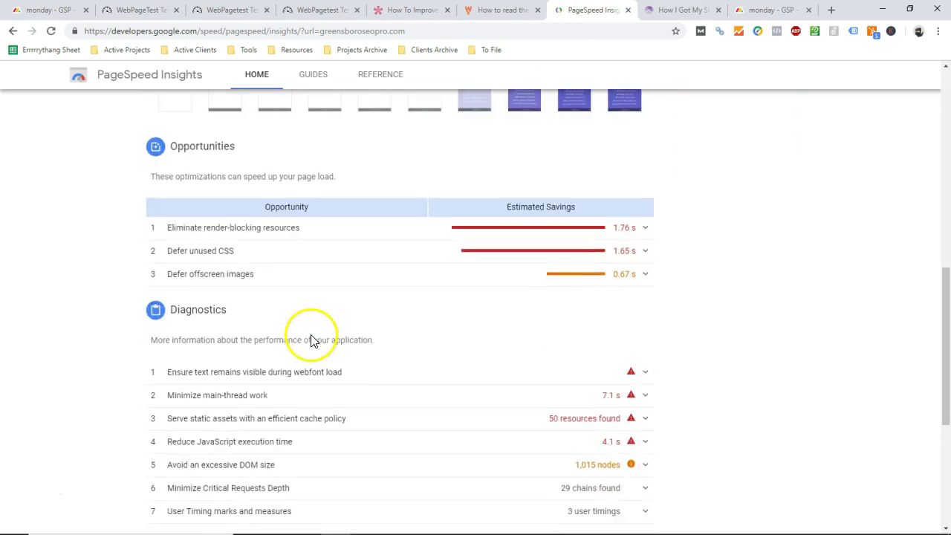
pyautogui.click(644, 225)
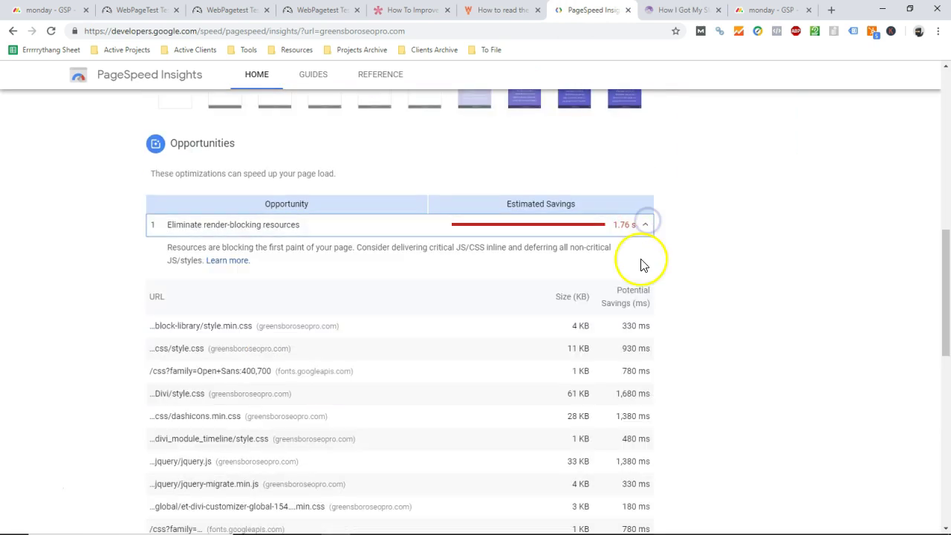
pyautogui.scroll(-3, 446, 311)
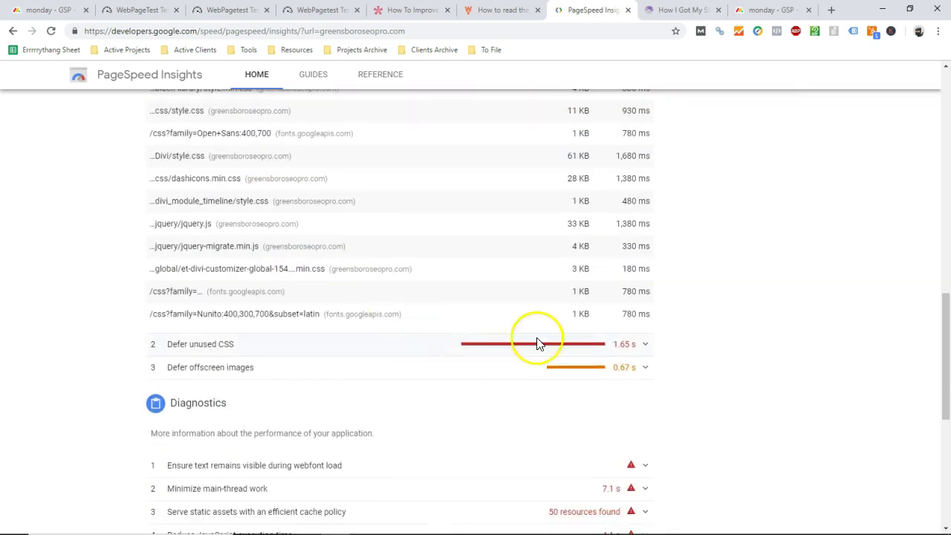
# - Expand Defer unused CSS and check the potential savings of divi_module_timeline/style.css and Divi/style.css under Eliminate render-blocking resources
pyautogui.click(643, 343)
pyautogui.scroll(1, 590, 382)
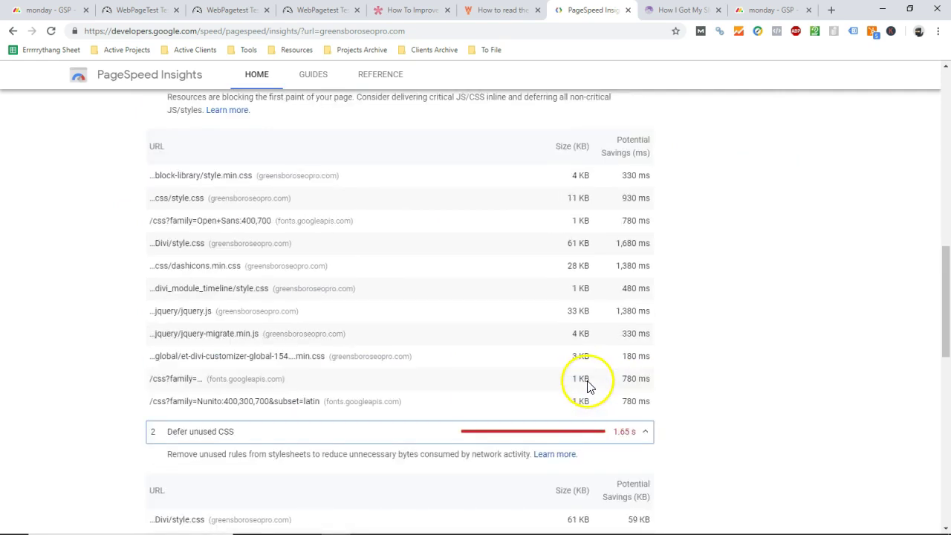
pyautogui.scroll(1, 587, 385)
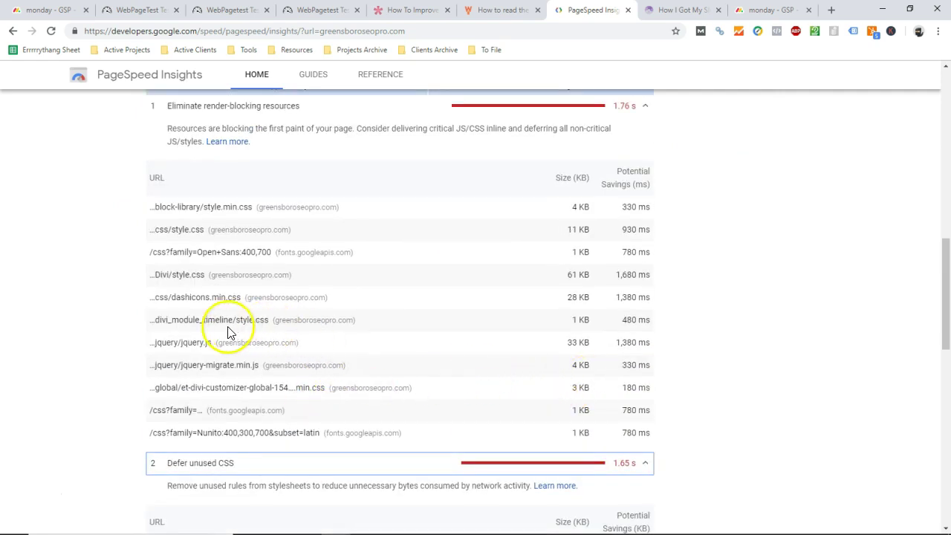
pyautogui.moveTo(152, 320); pyautogui.dragTo(383, 319)
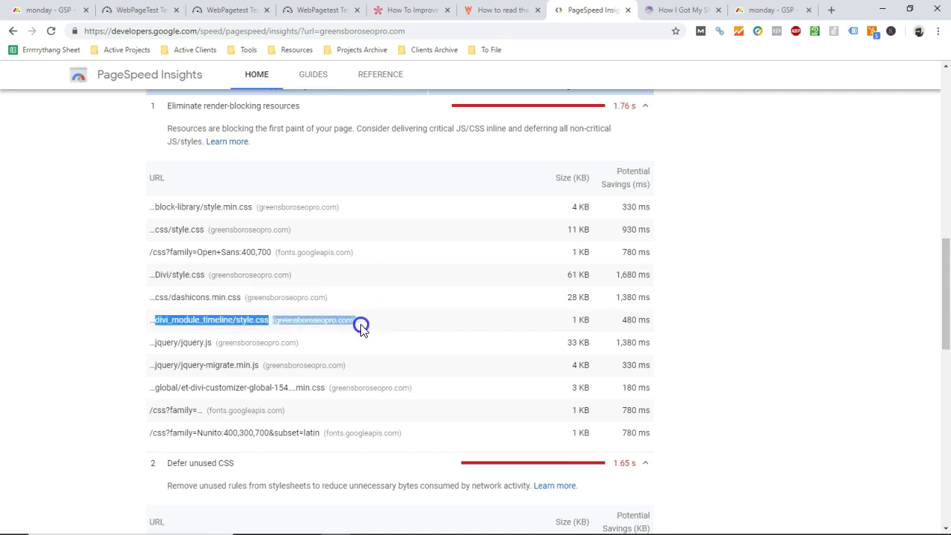
pyautogui.click(629, 320)
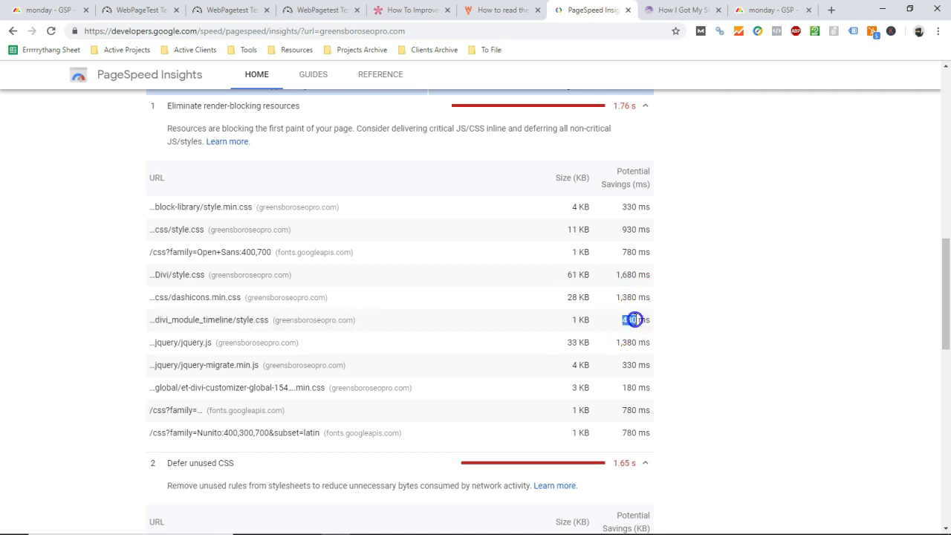
pyautogui.moveTo(291, 275); pyautogui.dragTo(161, 276)
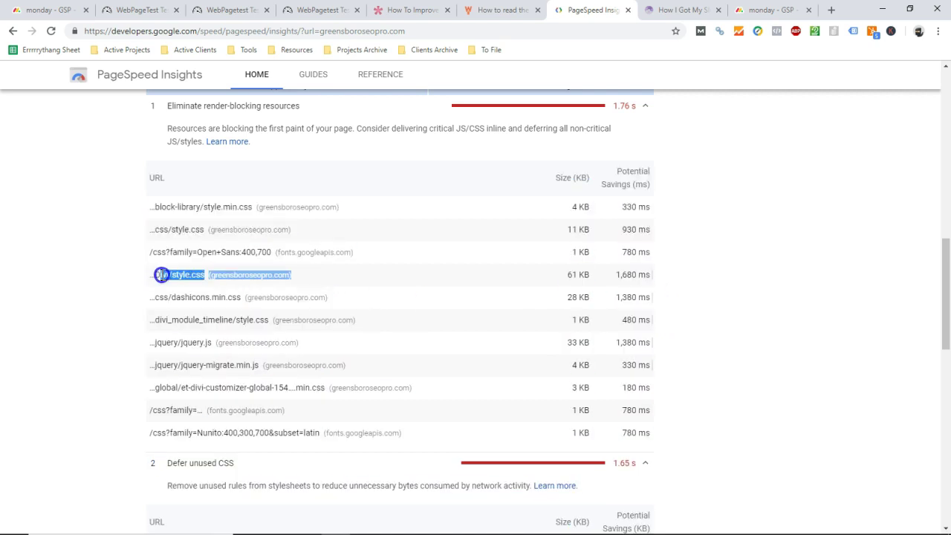
pyautogui.click(626, 275)
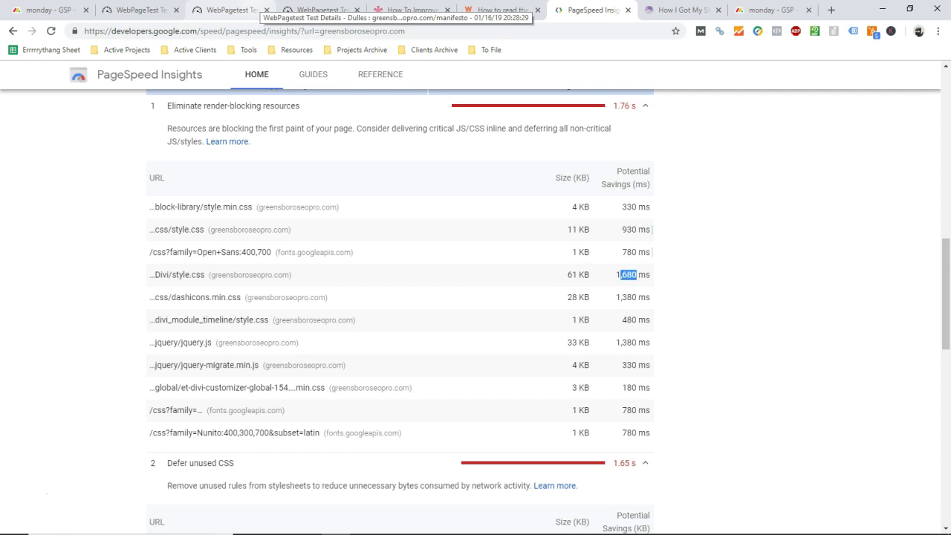
# - Examine the manifesto page's WebPageTest waterfall for its stylesheet requests and glance at the free-seo-audit test's run results
pyautogui.click(245, 9)
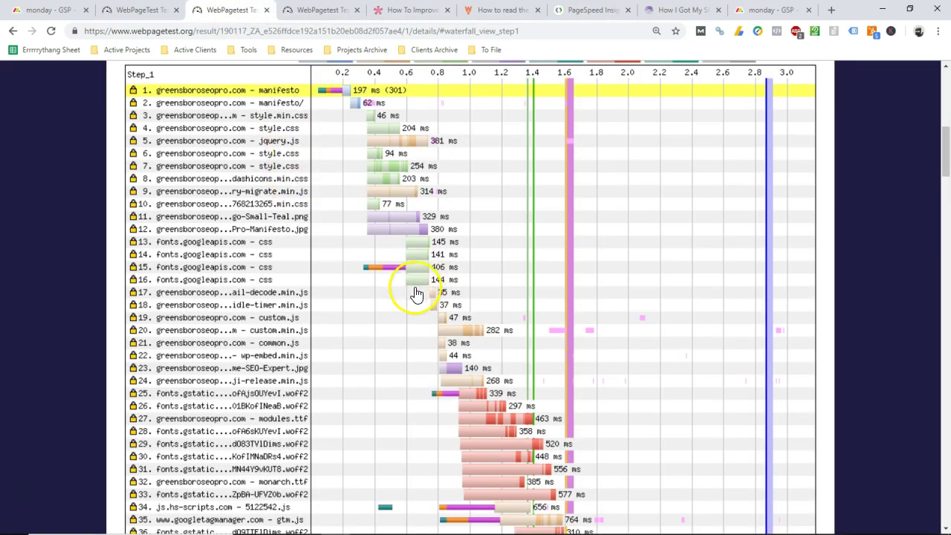
pyautogui.scroll(-5, 390, 271)
pyautogui.scroll(5, 388, 269)
pyautogui.click(134, 10)
pyautogui.scroll(-8, 424, 308)
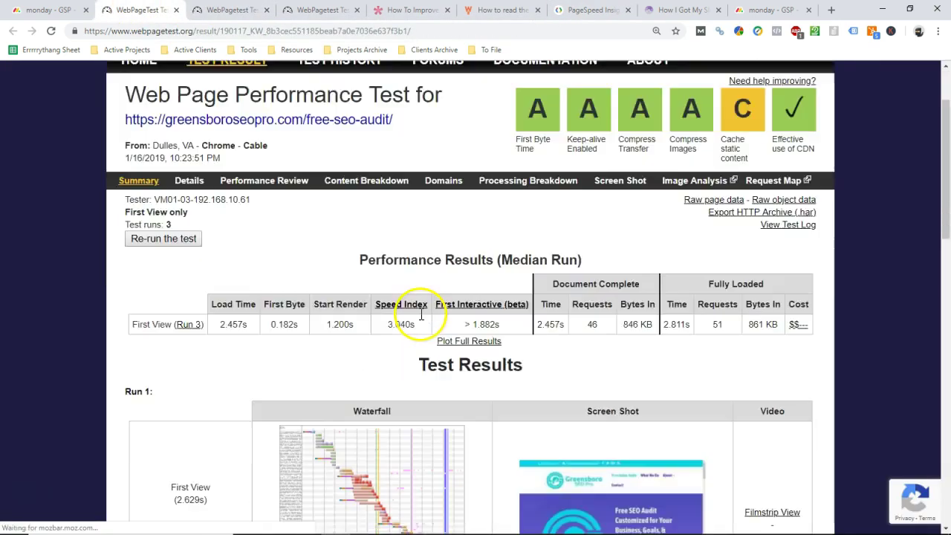
pyautogui.scroll(2, 439, 302)
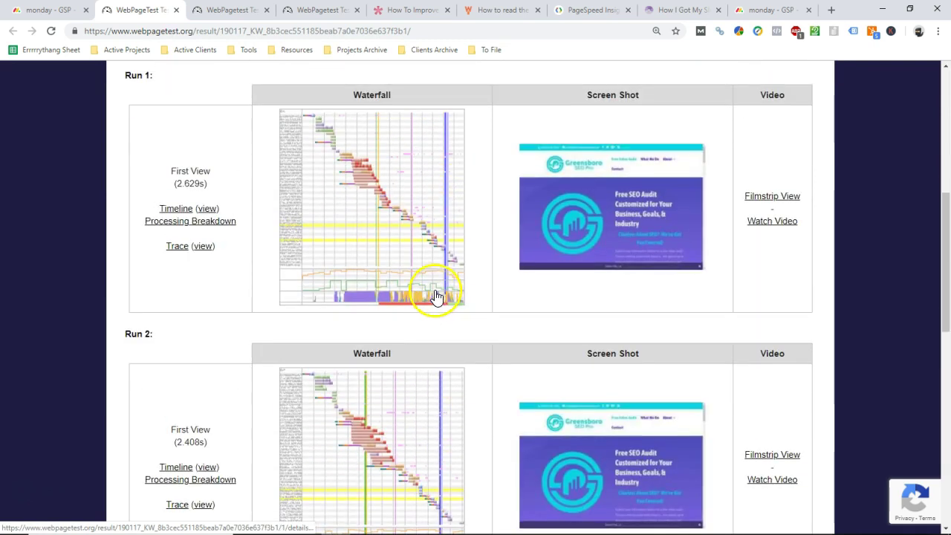
pyautogui.click(236, 10)
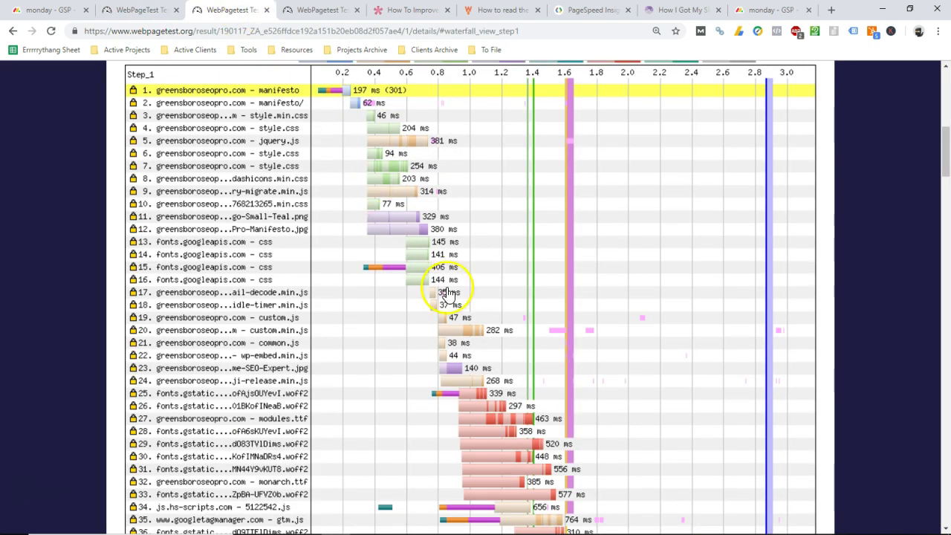
pyautogui.scroll(-4, 448, 293)
pyautogui.scroll(2, 450, 314)
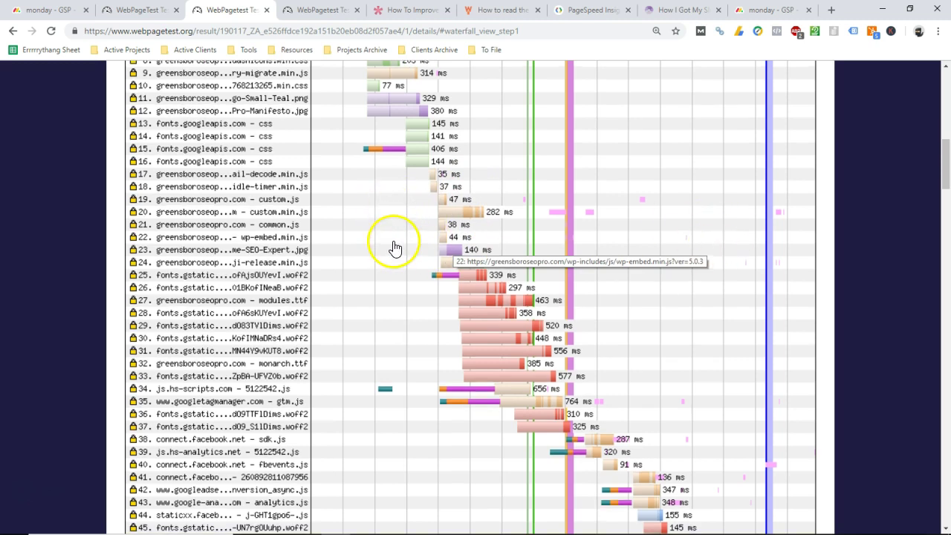
pyautogui.scroll(1, 393, 246)
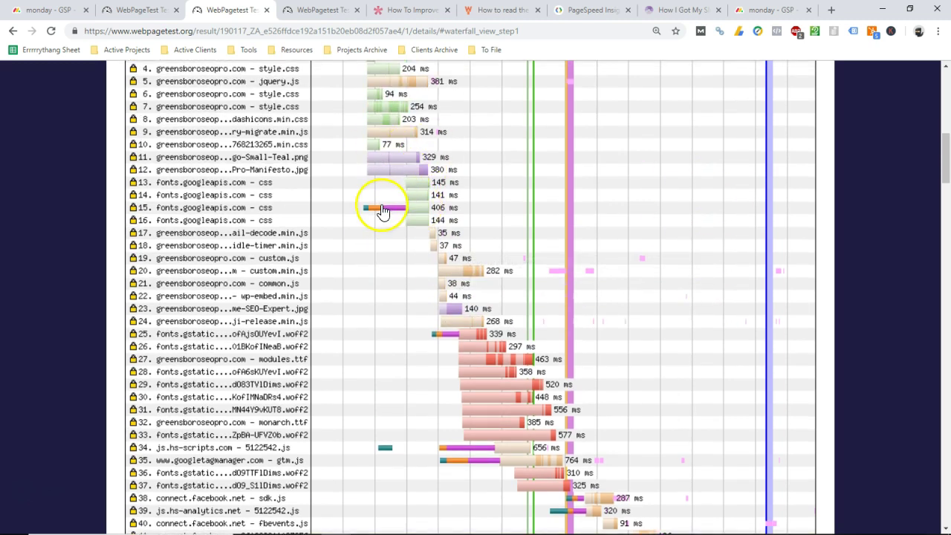
pyautogui.scroll(1, 382, 208)
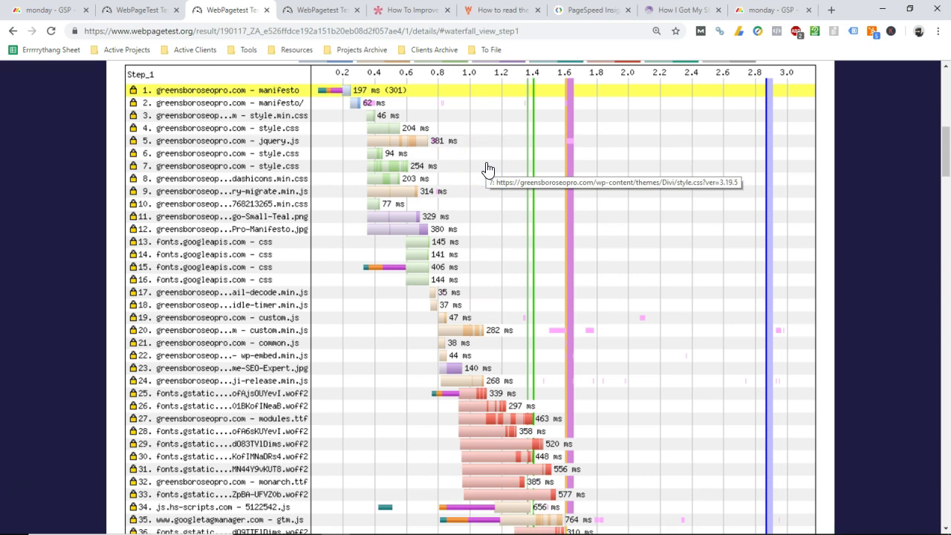
# - Return to the PageSpeed Insights report and check the potential savings of the render-blocking css/dashicons.min.css file
pyautogui.click(581, 10)
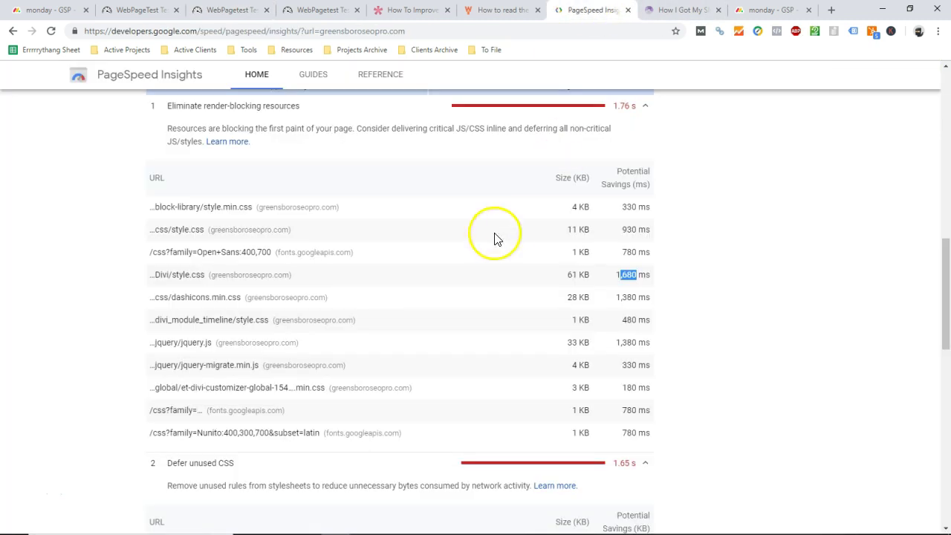
pyautogui.moveTo(329, 298); pyautogui.dragTo(151, 297)
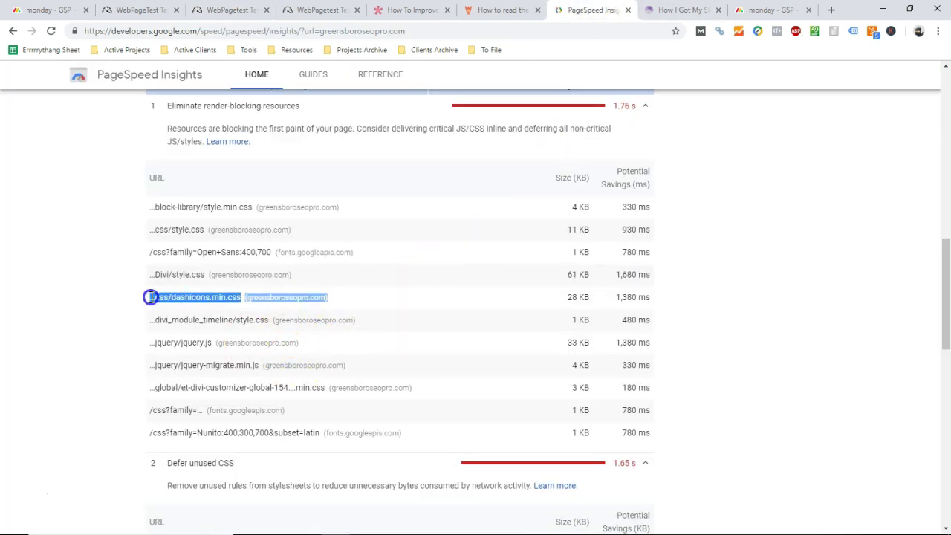
pyautogui.click(622, 297)
pyautogui.scroll(-1, 475, 338)
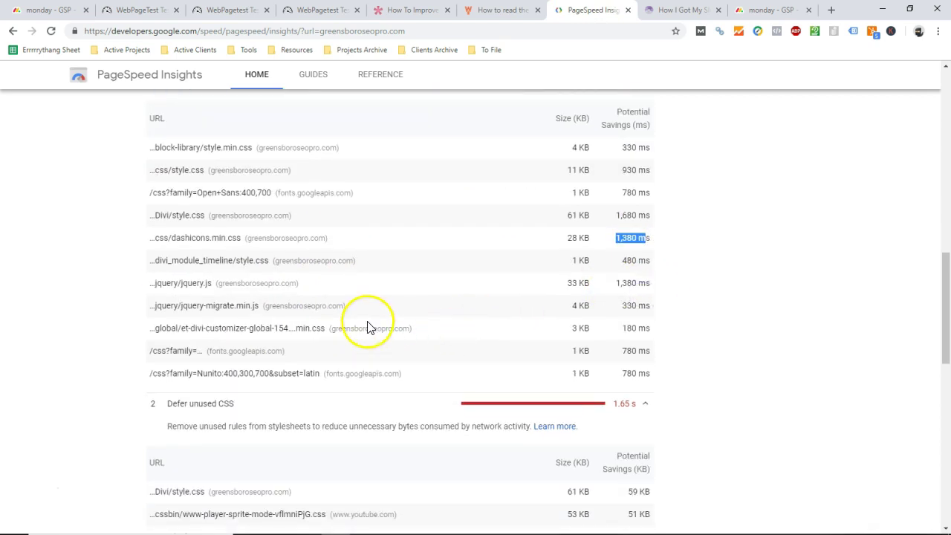
# - Inspect the render-blocking Google Fonts entries and the block-library/style.min.css file with their potential savings
pyautogui.moveTo(272, 194); pyautogui.dragTo(150, 193)
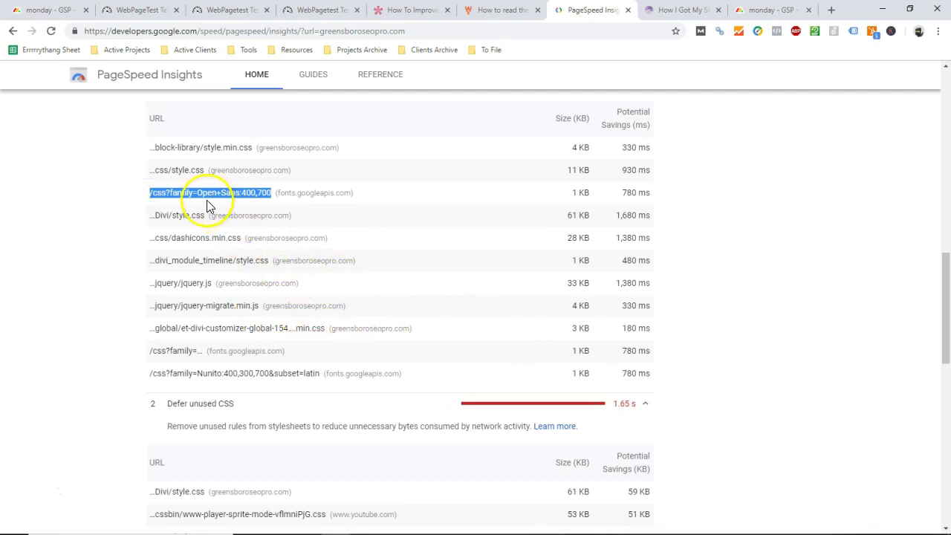
pyautogui.moveTo(282, 350); pyautogui.dragTo(163, 348)
pyautogui.moveTo(396, 374); pyautogui.dragTo(142, 378)
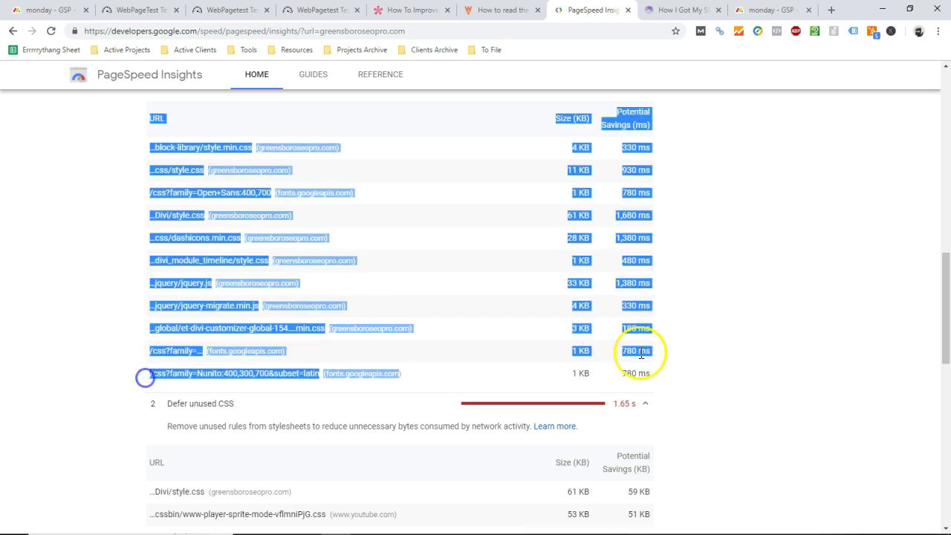
pyautogui.click(661, 350)
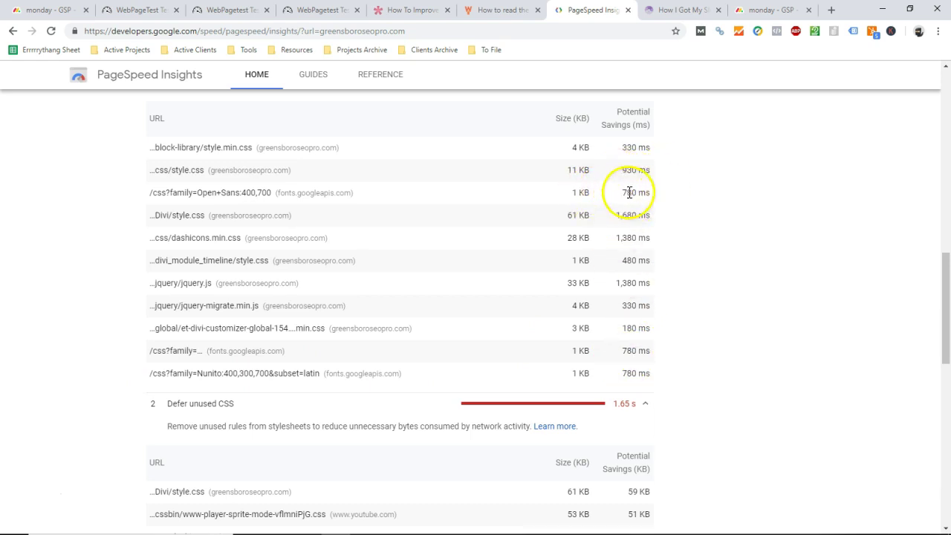
pyautogui.click(332, 303)
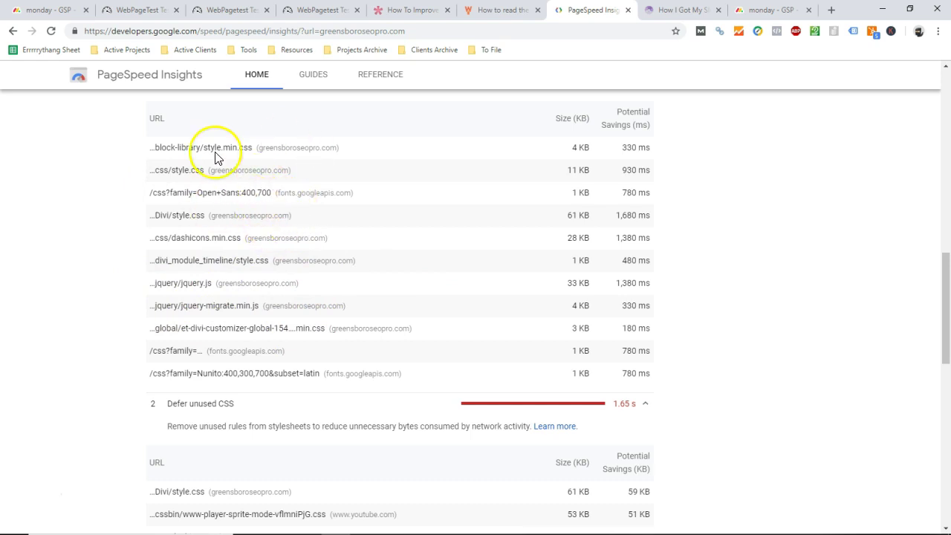
pyautogui.moveTo(155, 147); pyautogui.dragTo(223, 147)
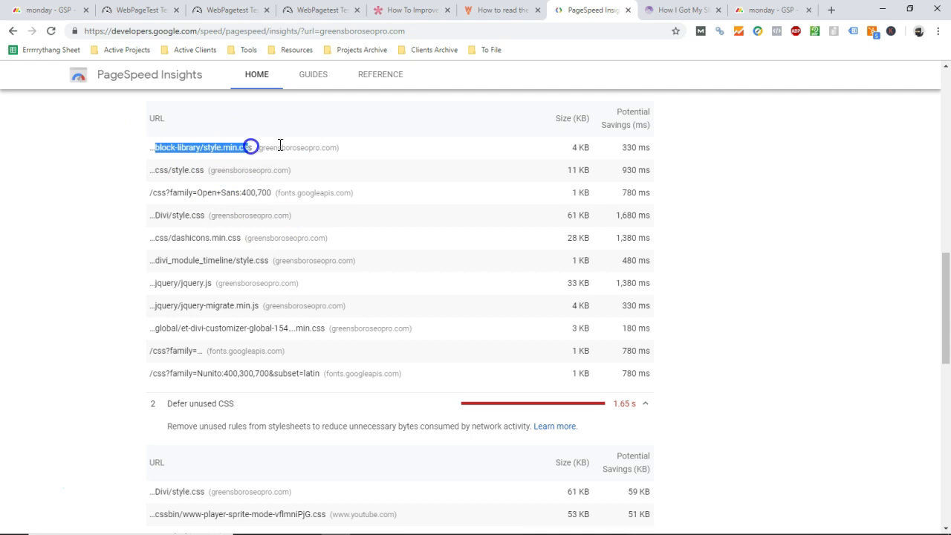
pyautogui.doubleClick(628, 148)
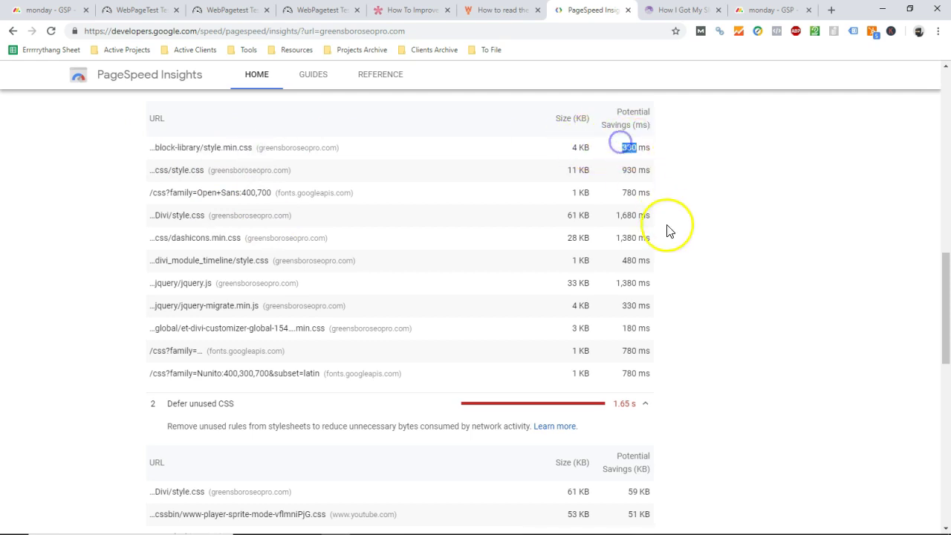
# - Review the files listed under Defer unused CSS, picking out block-library/style.min.css and css/dashicons.min.css
pyautogui.scroll(-3, 666, 231)
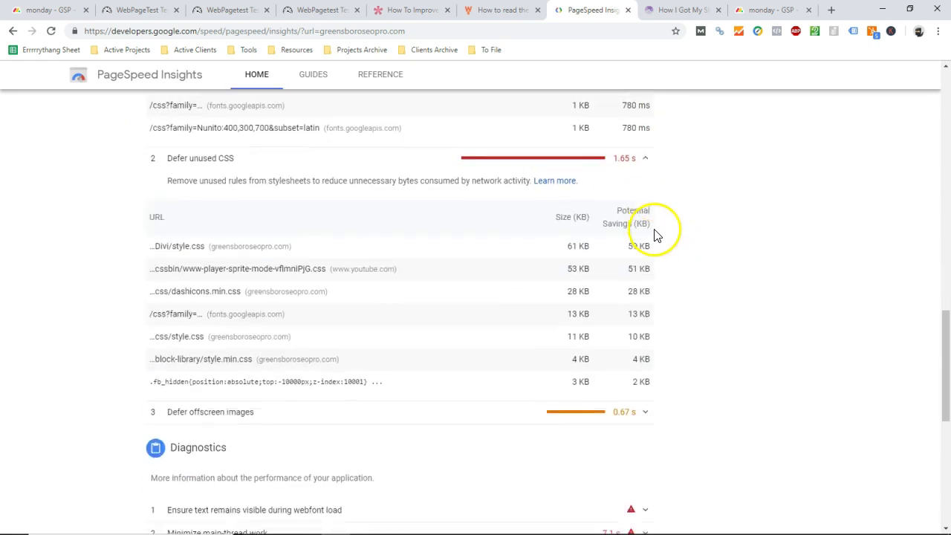
pyautogui.scroll(-1, 520, 260)
pyautogui.scroll(1, 297, 264)
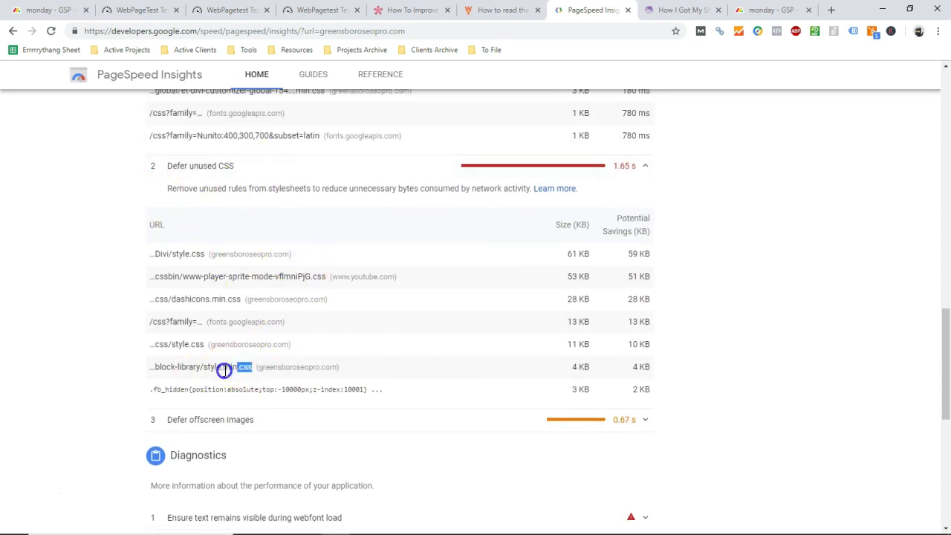
pyautogui.moveTo(159, 364); pyautogui.dragTo(156, 366)
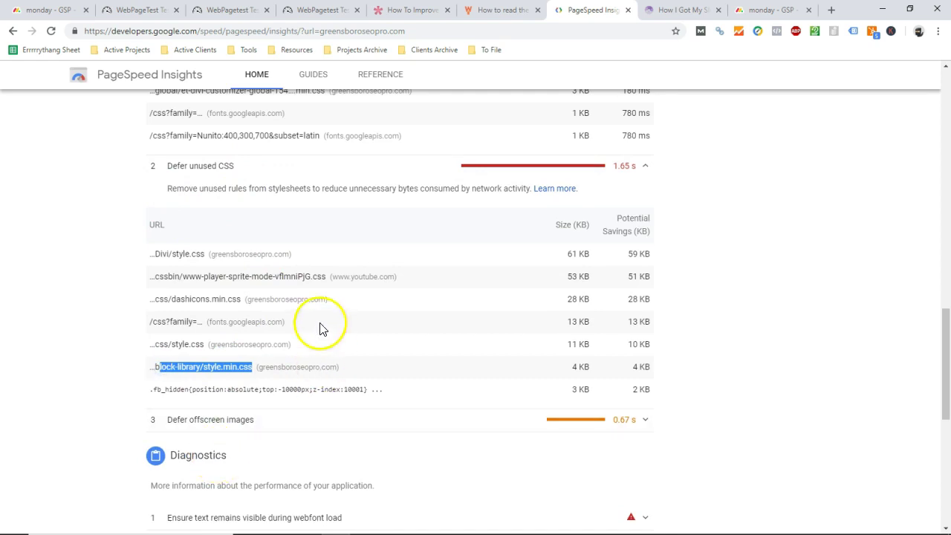
pyautogui.moveTo(241, 300); pyautogui.dragTo(145, 299)
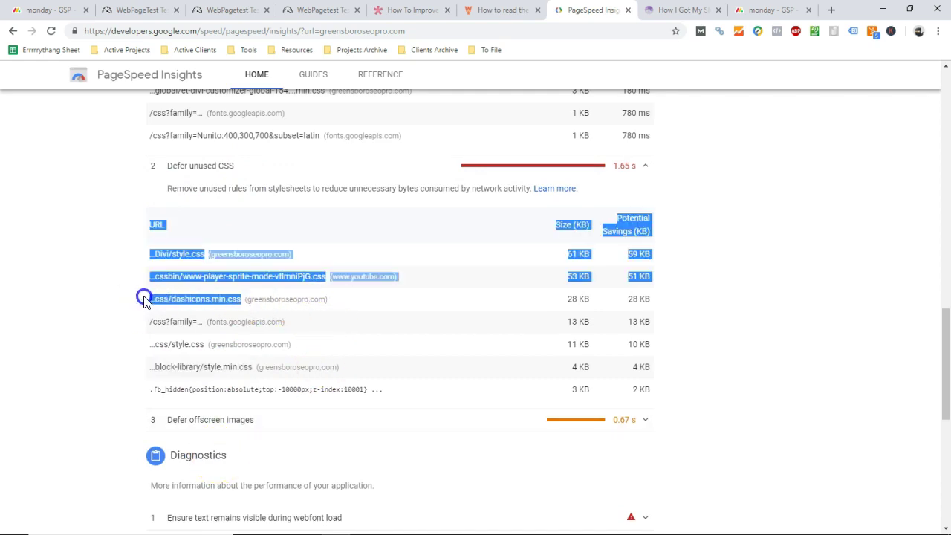
pyautogui.click(350, 301)
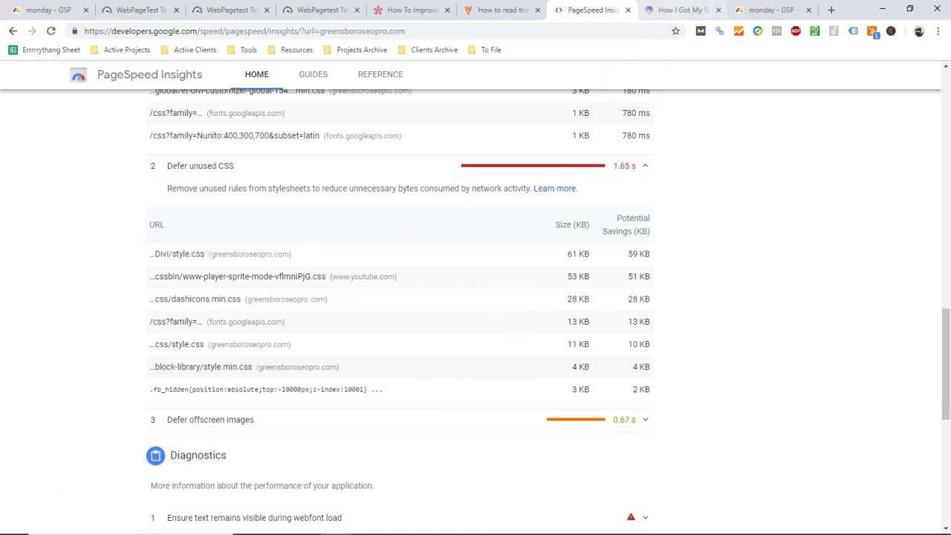
# - Switch to the Online Media Masters article and review the optimization topics in its table of contents
pyautogui.click(678, 10)
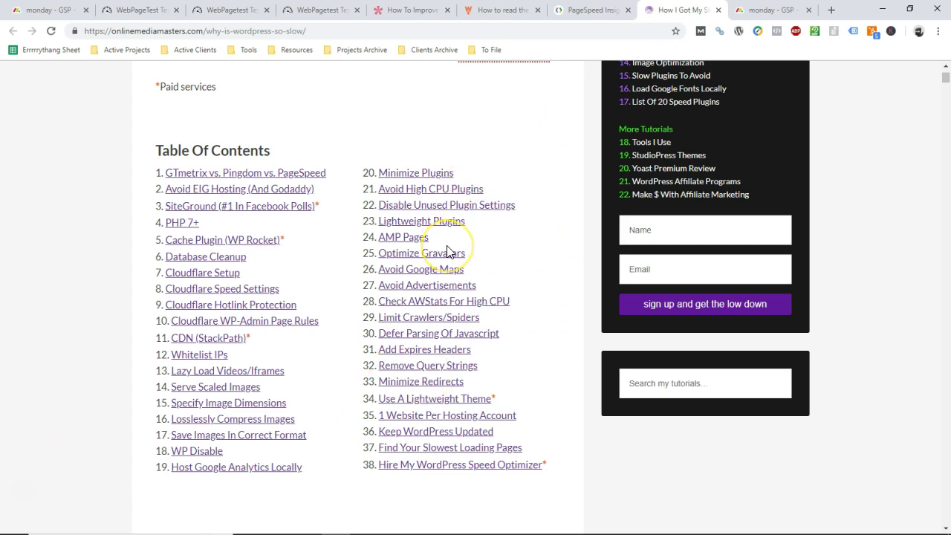
pyautogui.scroll(1, 446, 253)
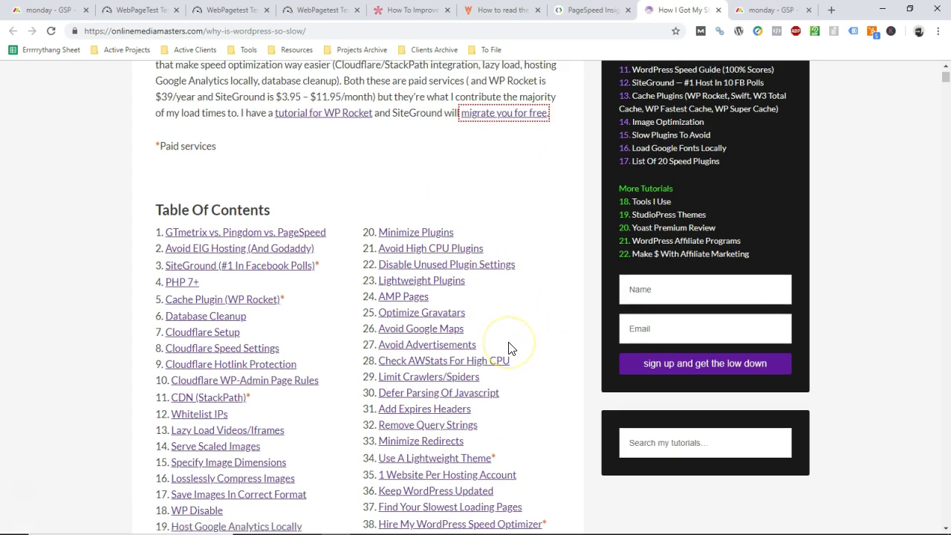
pyautogui.scroll(-2, 510, 348)
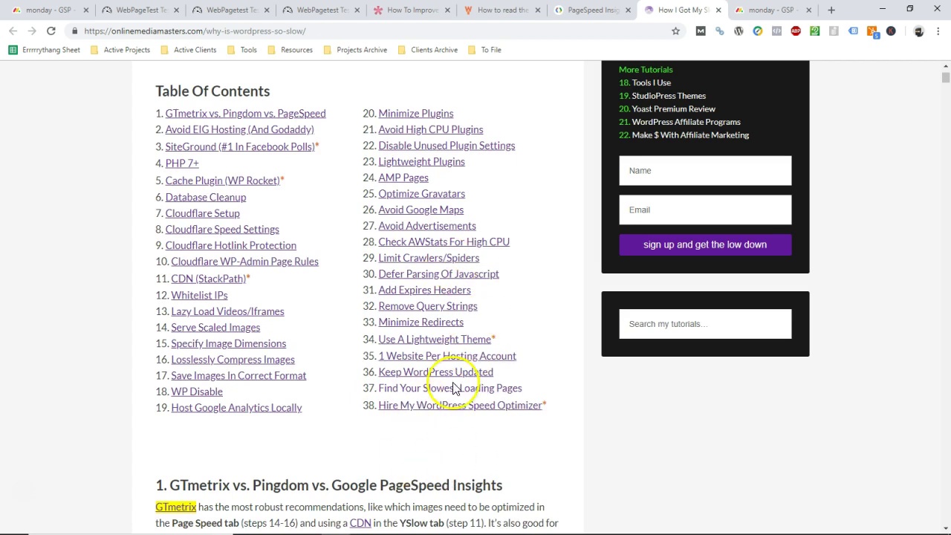
# - Switch to the GSP - Loose Ends board in monday.com and review the tasks in the Website Performance group
pyautogui.click(769, 10)
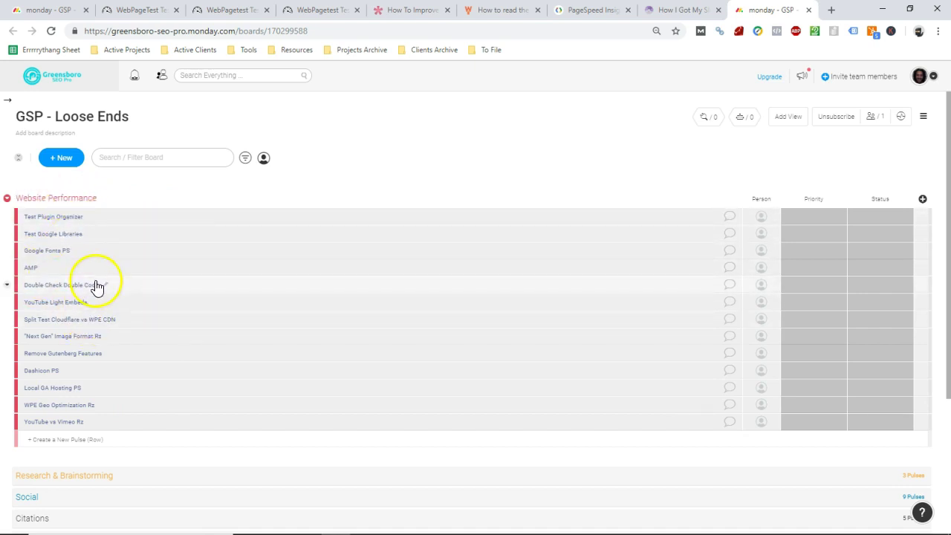
pyautogui.click(40, 228)
pyautogui.click(47, 284)
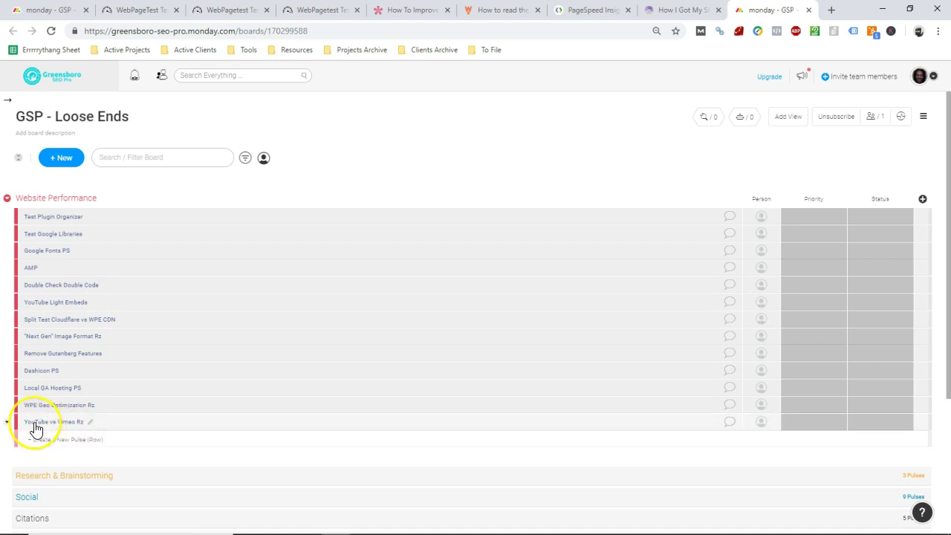
pyautogui.hotkey('ctrl', '-')
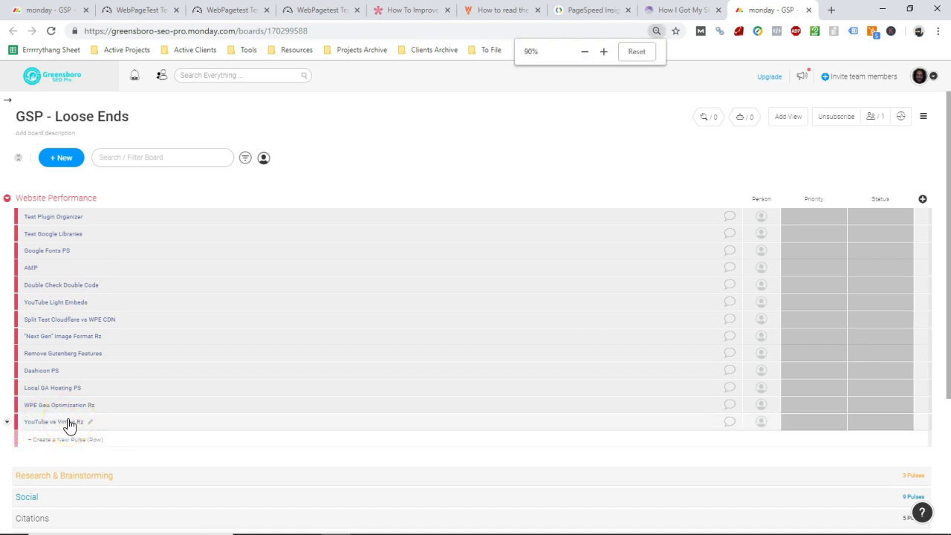
pyautogui.click(67, 410)
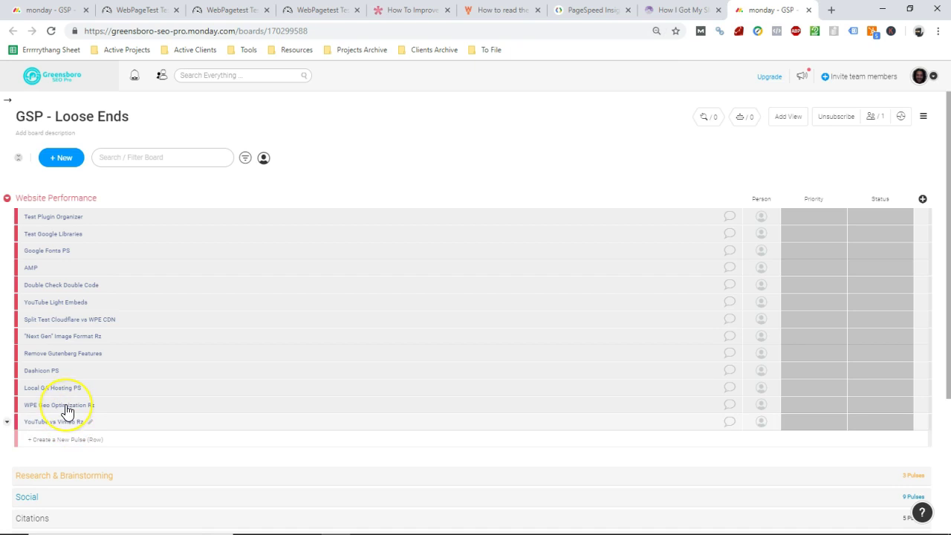
# - Enlarge the GSP - Loose Ends board page to make the Website Performance task names easier to read
pyautogui.hotkey('ctrl', '+')
pyautogui.hotkey('ctrl', '+')
pyautogui.hotkey('ctrl', '+')
pyautogui.hotkey('ctrl', '+')
pyautogui.hotkey('ctrl', '+')
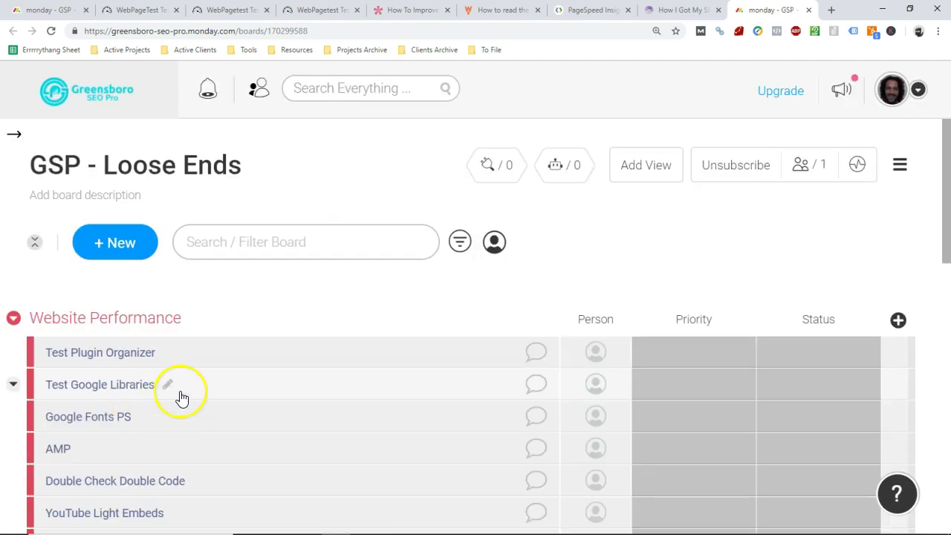
# - Review the remaining Website Performance tasks, checking Local GA Hosting PS against the Host Google Analytics Locally topic in the Online Media Masters article
pyautogui.scroll(-5, 233, 323)
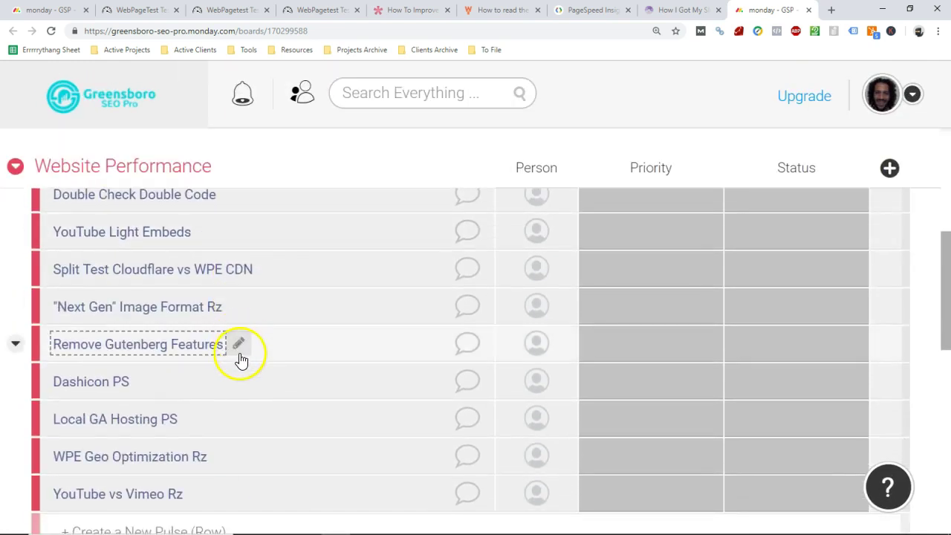
pyautogui.scroll(-2, 211, 268)
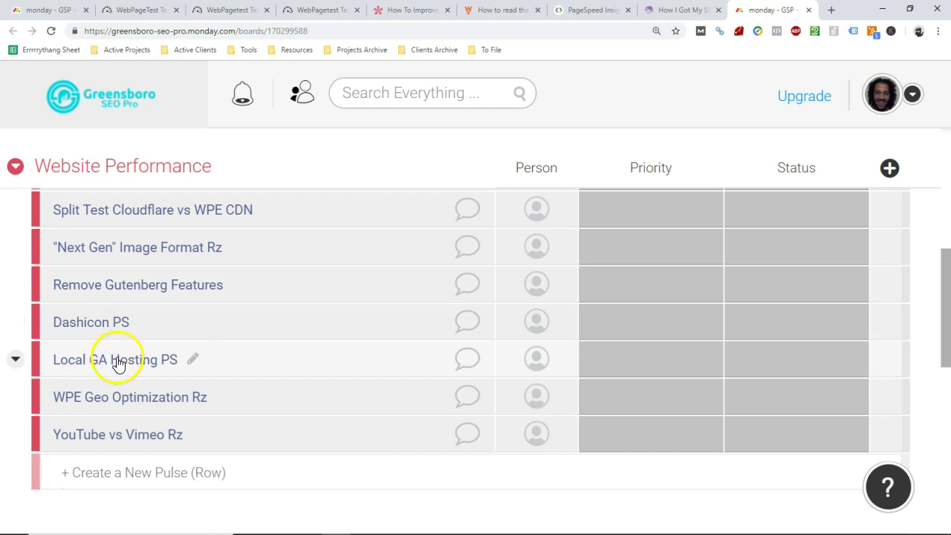
pyautogui.click(672, 9)
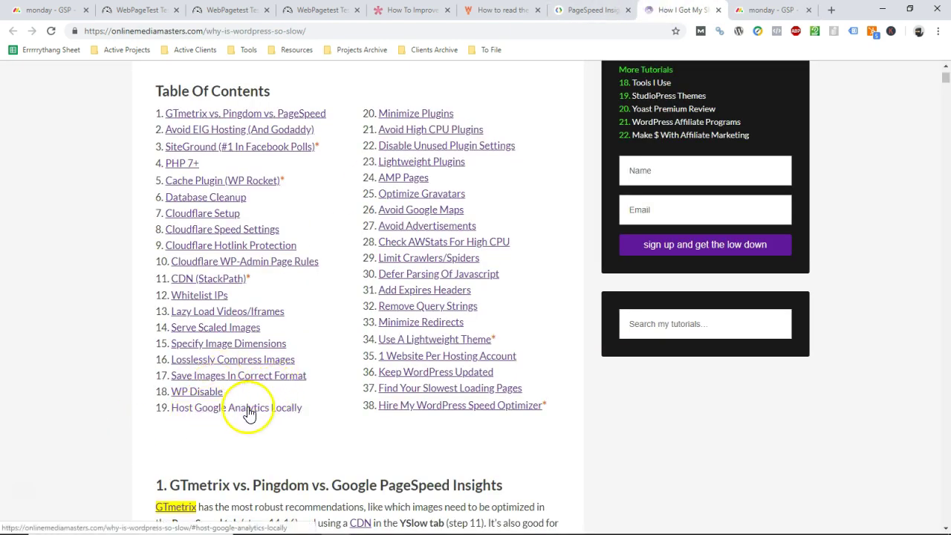
pyautogui.click(774, 11)
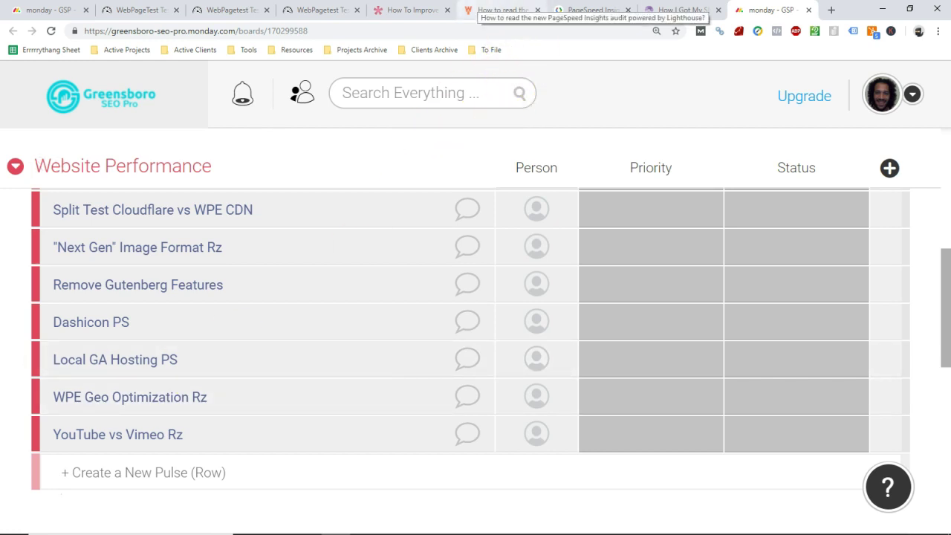
# - Switch to the WebPageTest waterfall containing the 2015-Proof.jpg images and examine the load timing of its image, script and font requests
pyautogui.click(327, 10)
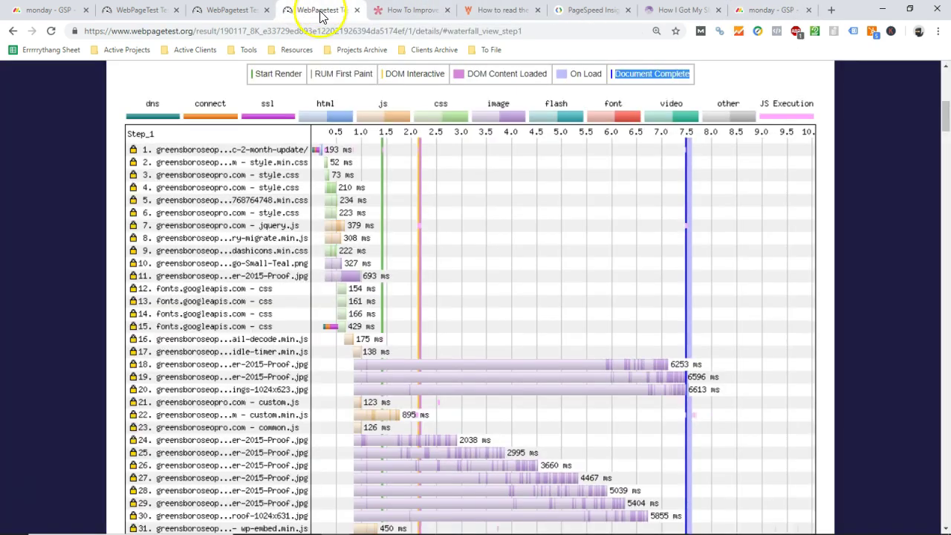
pyautogui.scroll(-2, 275, 305)
pyautogui.scroll(-2, 275, 304)
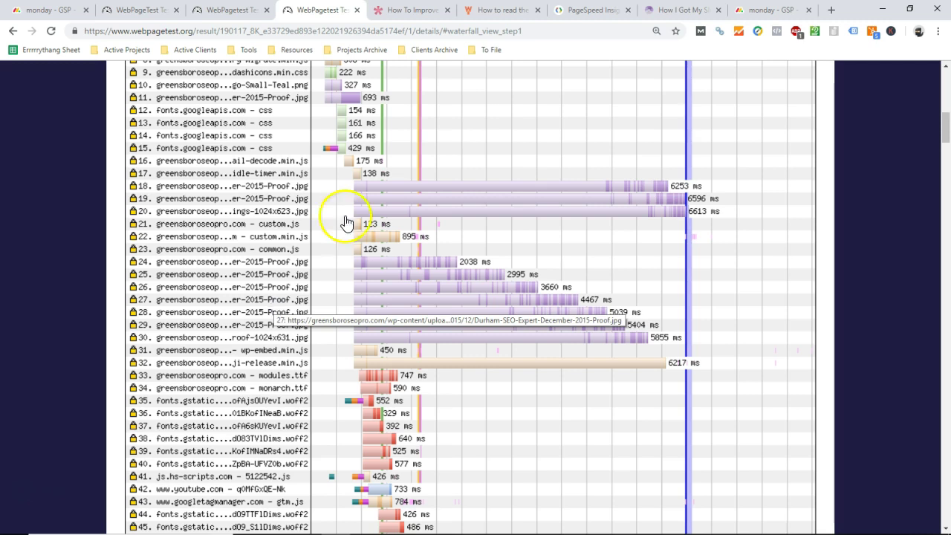
pyautogui.scroll(3, 365, 380)
pyautogui.scroll(1, 365, 380)
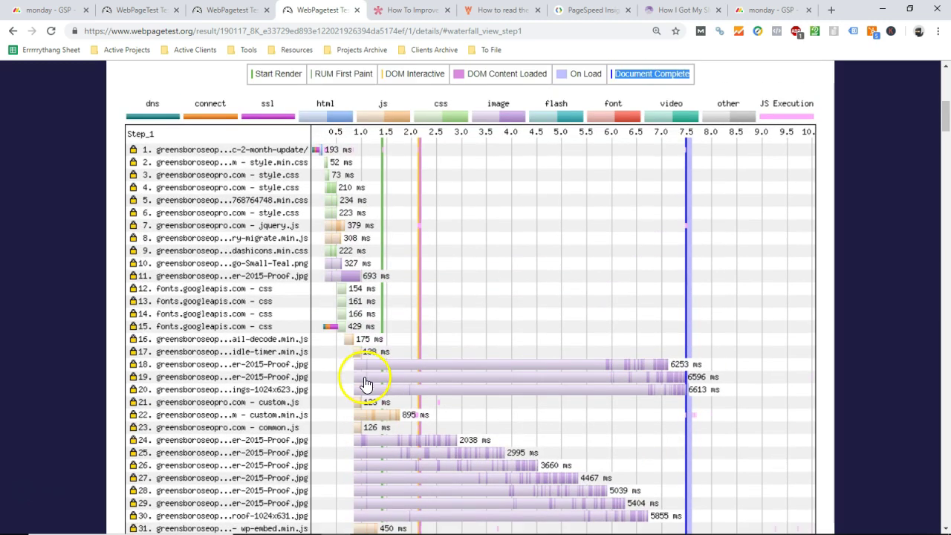